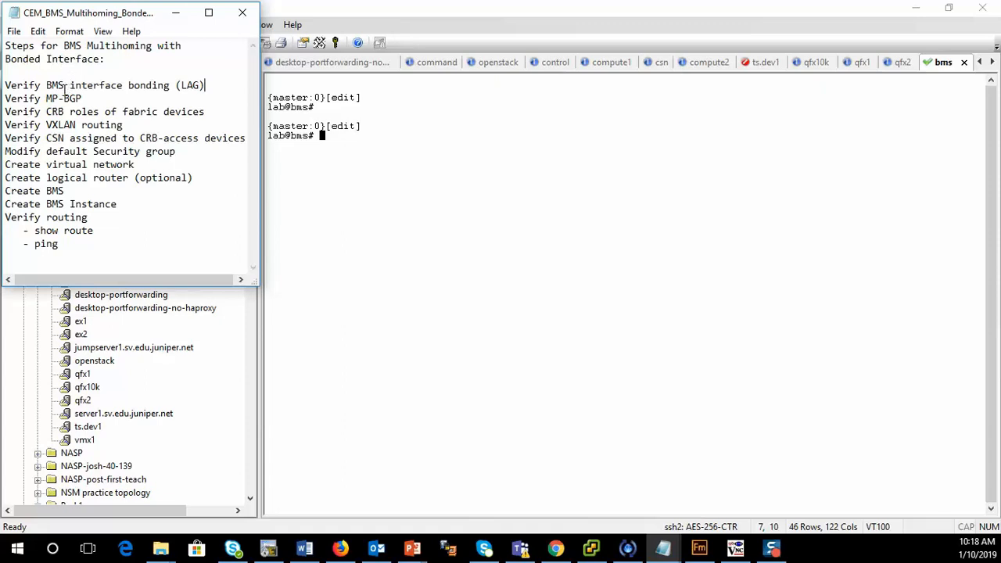
Step: Highlight the BMS interface bonding item in the notes, leave configuration mode on bms, and run "show configuration interfaces"
{"action": "left_click_drag", "start_coordinate": [52, 83], "coordinate": [179, 85]}
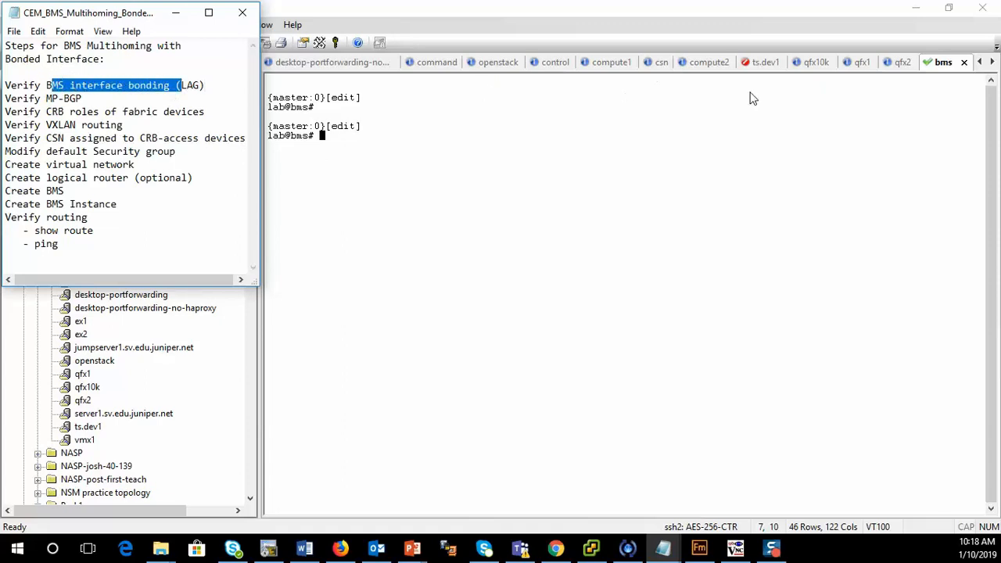
{"action": "left_click", "coordinate": [608, 214]}
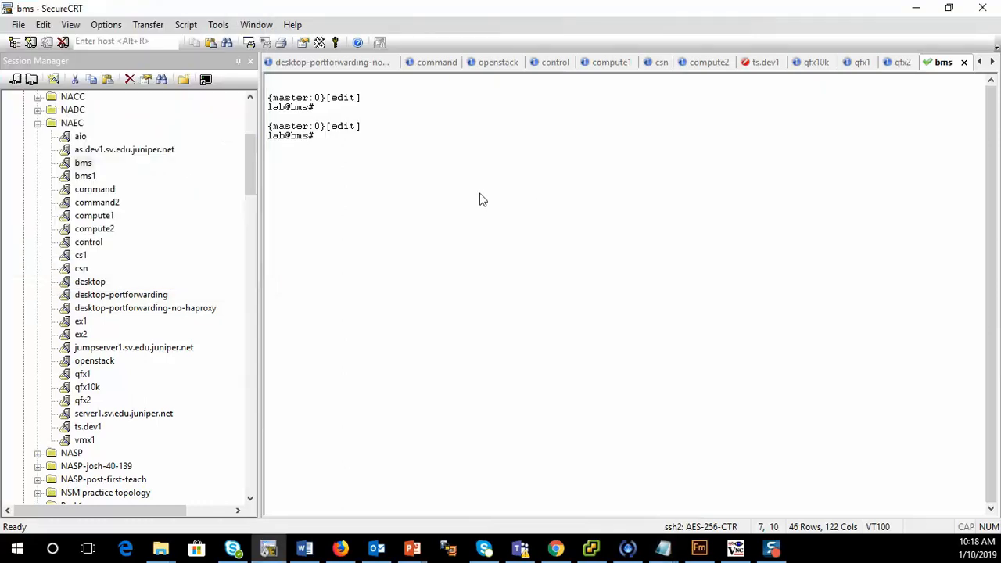
{"action": "type", "text": "exit"}
{"action": "key", "text": "Return"}
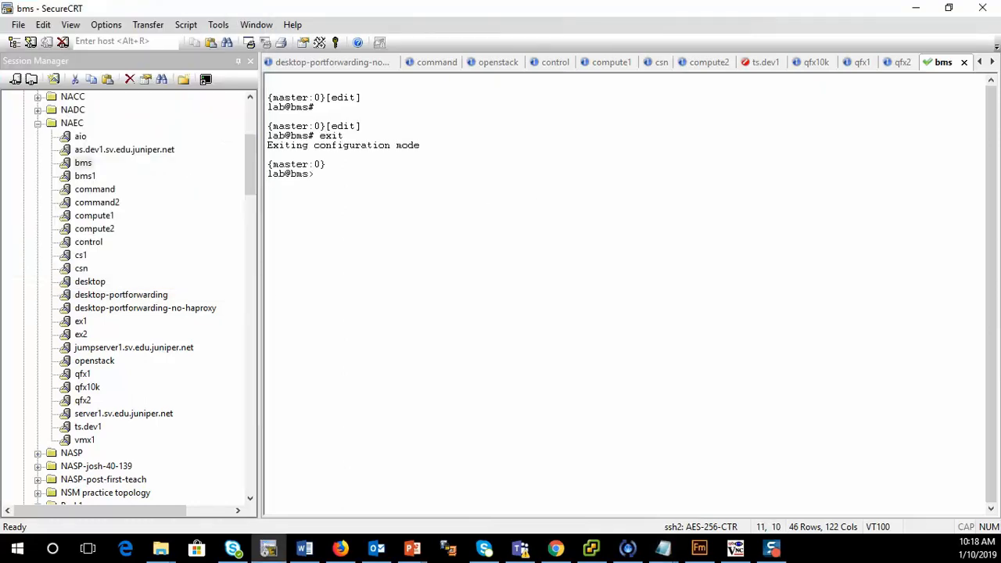
{"action": "type", "text": "show configuration interfaces"}
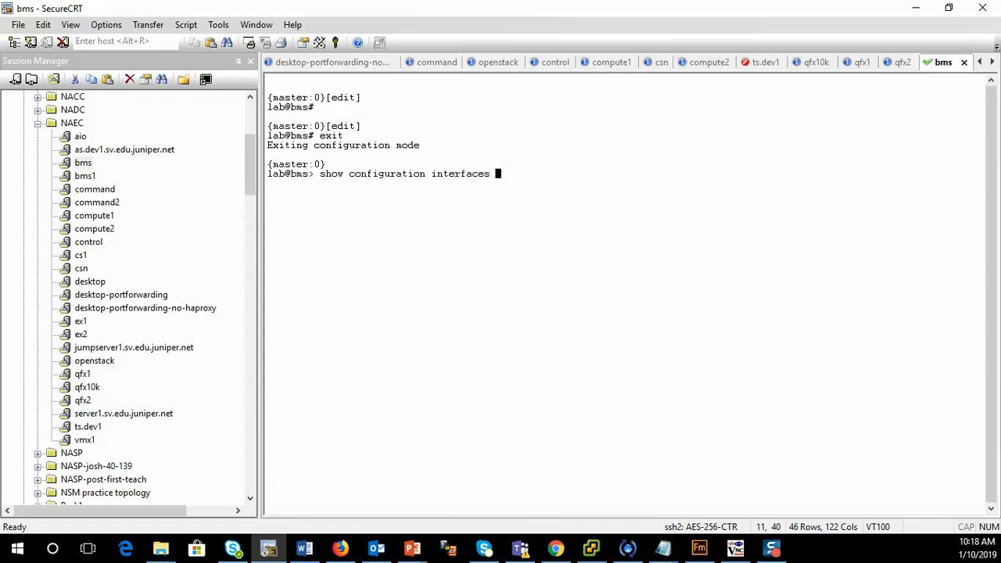
{"action": "key", "text": "Return"}
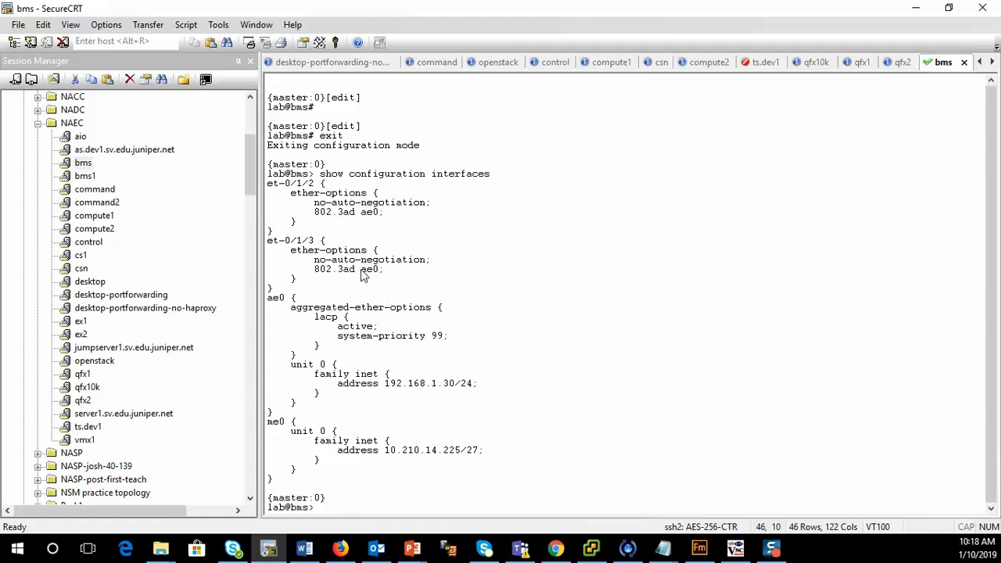
Step: Examine the ae0 membership, LACP settings and unit 0 address in the bms configuration, and compare them with the topology slide
{"action": "left_click_drag", "start_coordinate": [362, 270], "coordinate": [384, 270]}
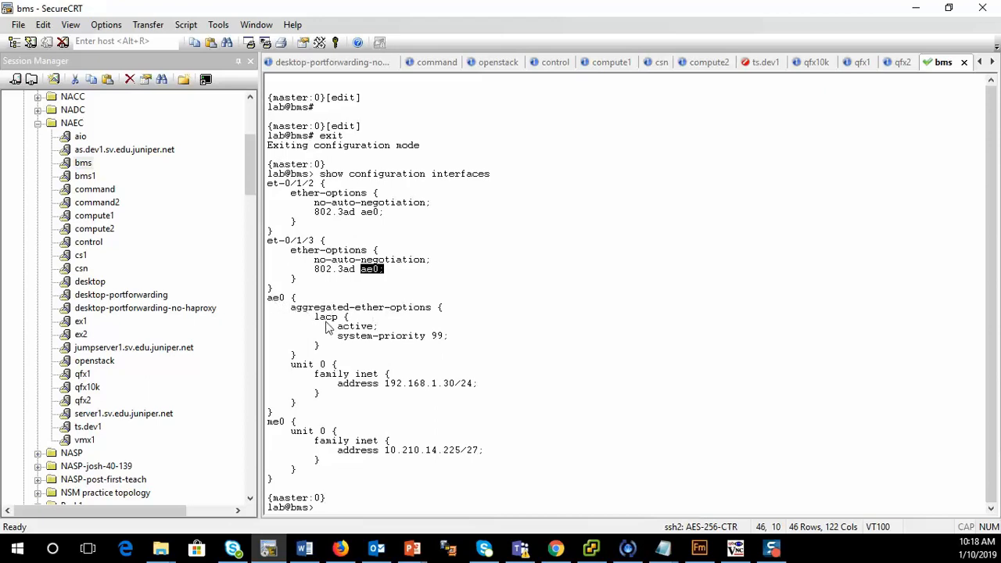
{"action": "double_click", "coordinate": [273, 298]}
{"action": "left_click_drag", "start_coordinate": [315, 317], "coordinate": [391, 354]}
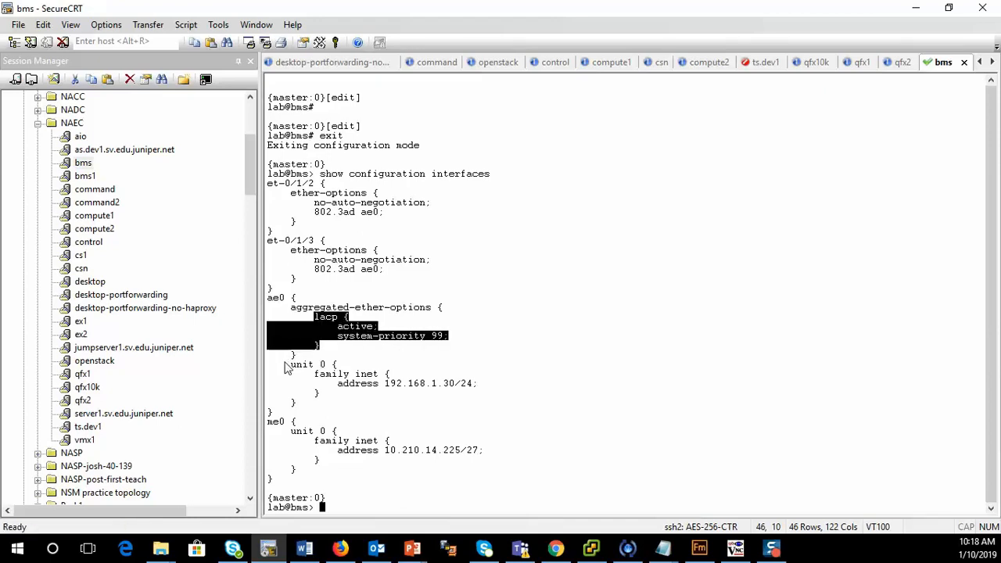
{"action": "left_click_drag", "start_coordinate": [272, 364], "coordinate": [409, 421]}
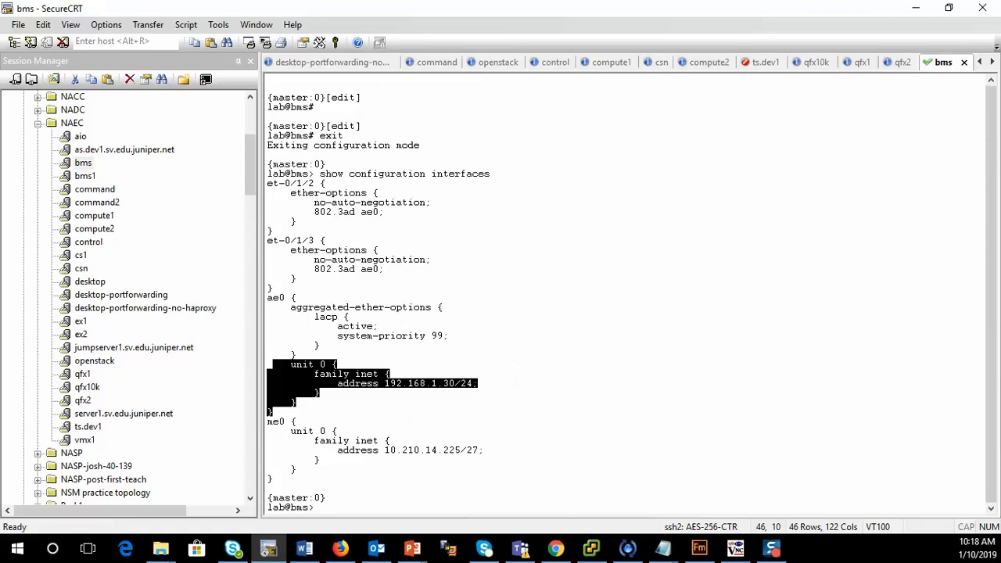
{"action": "key", "text": "alt+Tab"}
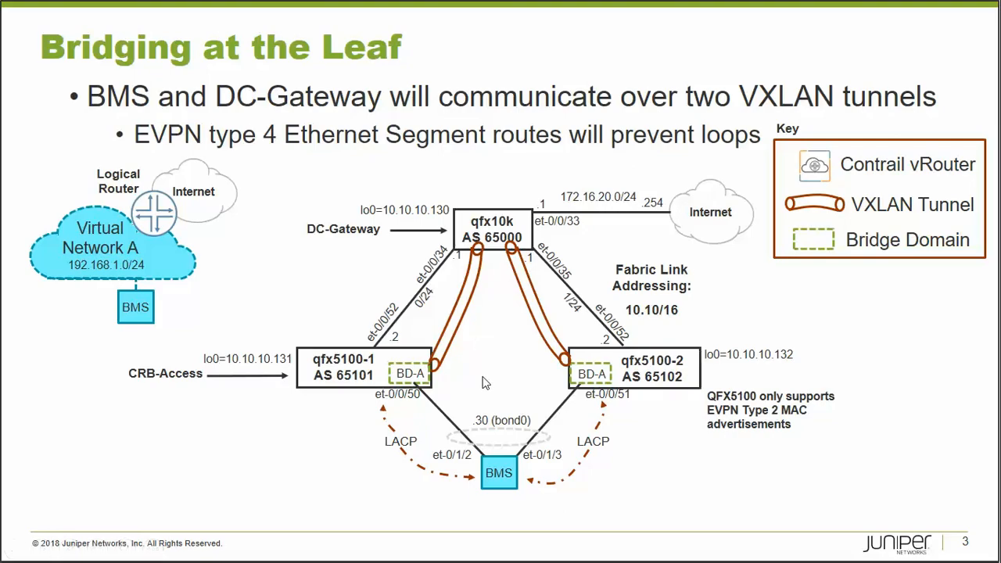
{"action": "key", "text": "alt+Tab"}
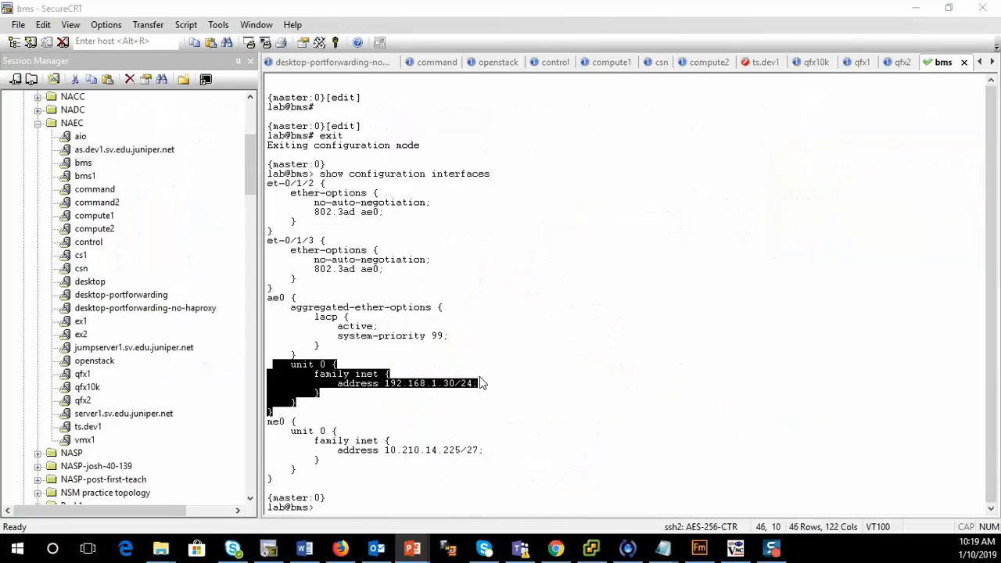
Step: Run "show interfaces terse" on bms and check the ae0 and ae0.0 entries through the end of the output
{"action": "left_click", "coordinate": [415, 395]}
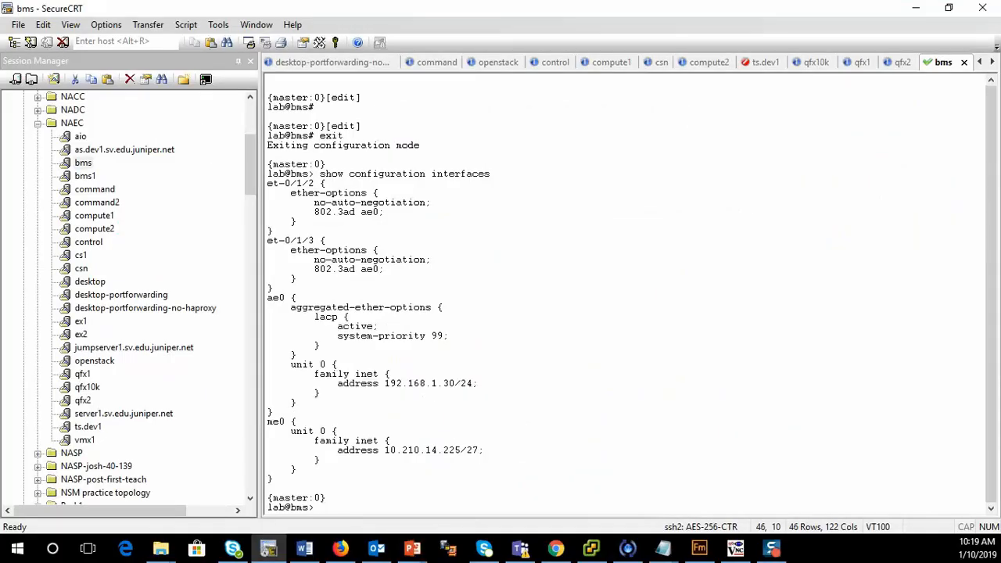
{"action": "type", "text": "show interfaces terse"}
{"action": "key", "text": "Return"}
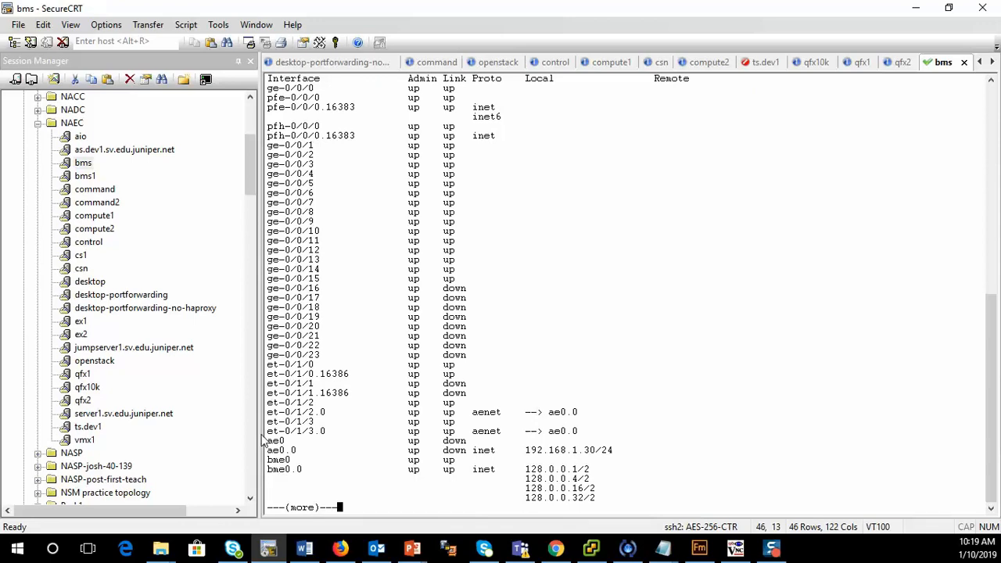
{"action": "left_click_drag", "start_coordinate": [267, 440], "coordinate": [631, 452]}
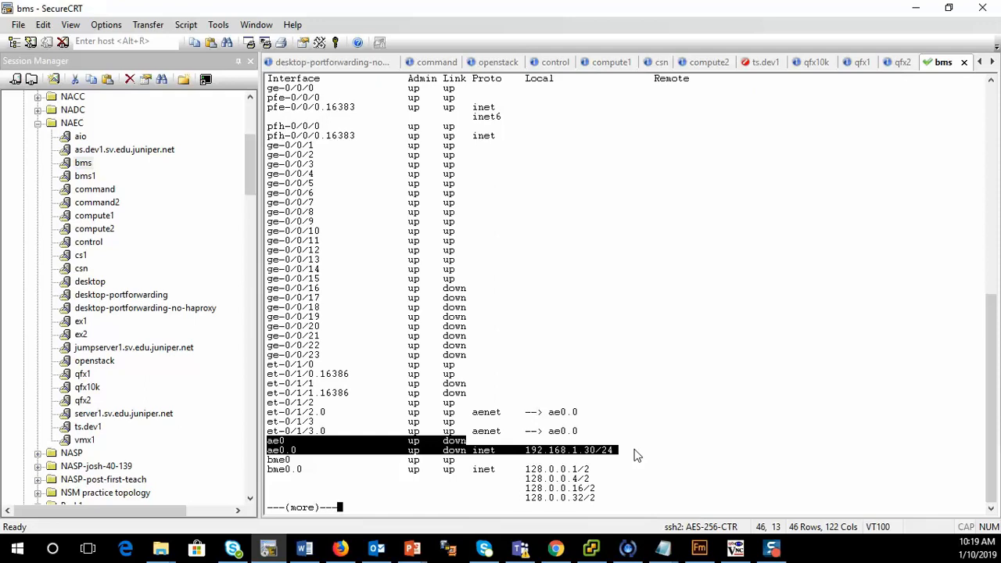
{"action": "key", "text": "space"}
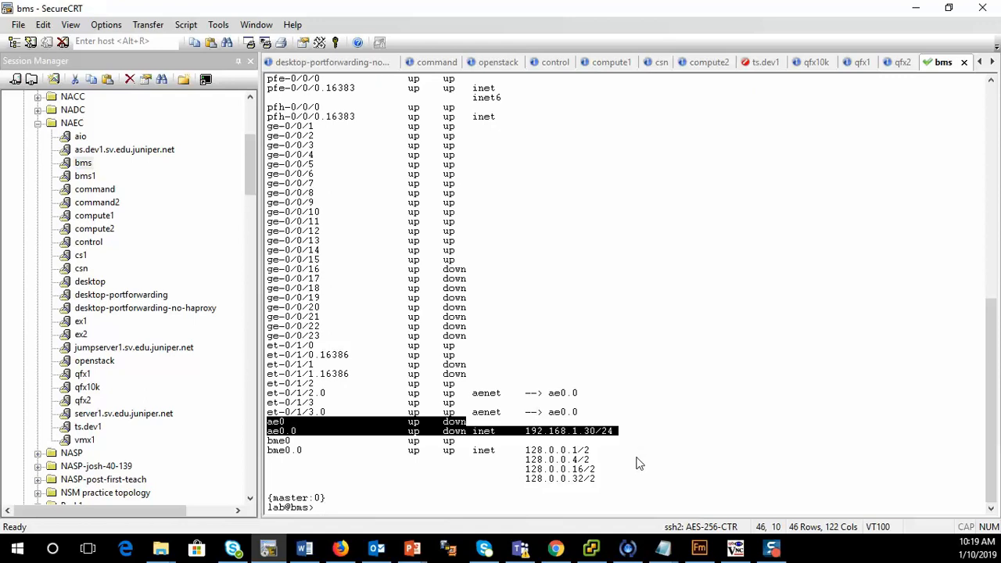
Step: Highlight the MP-BGP item in the Notepad checklist and review the "Bridging at the Leaf" topology slide in PowerPoint
{"action": "mouse_move", "coordinate": [669, 550]}
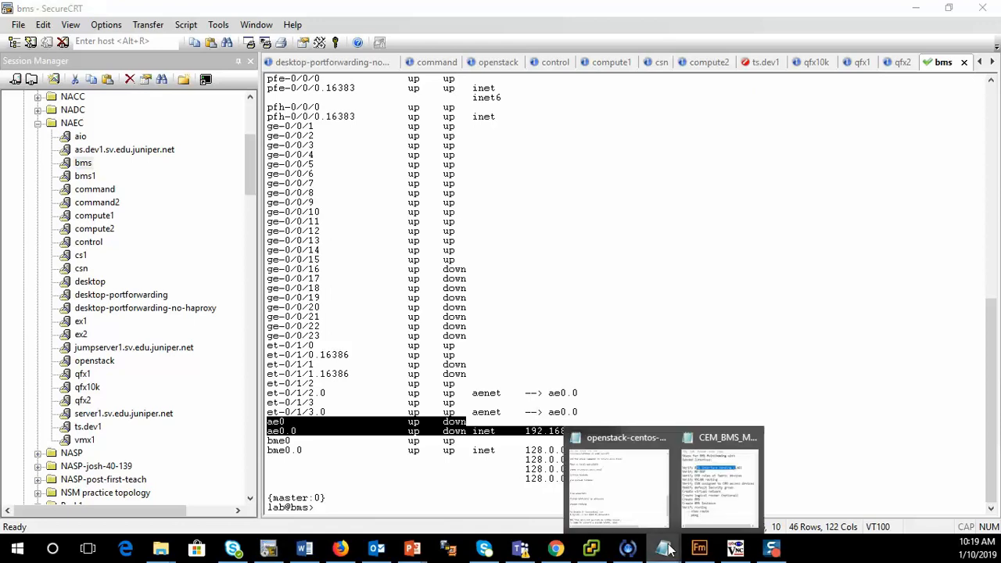
{"action": "left_click", "coordinate": [692, 515]}
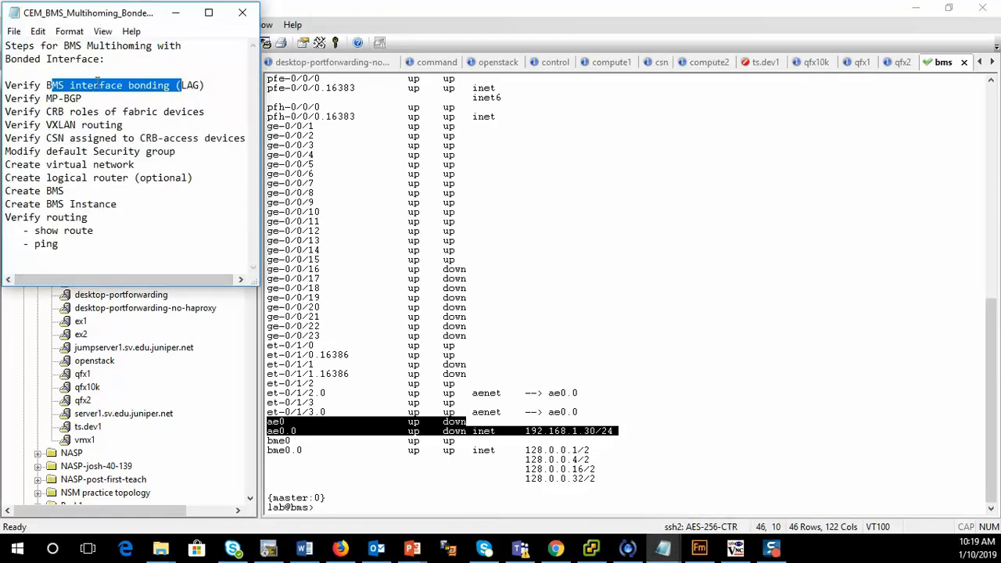
{"action": "left_click_drag", "start_coordinate": [45, 99], "coordinate": [87, 99]}
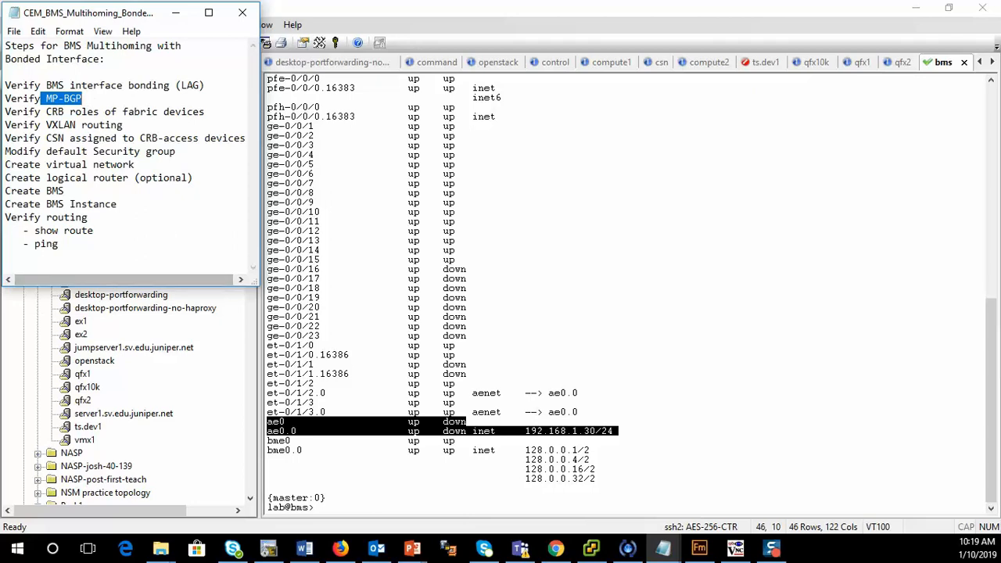
{"action": "key", "text": "alt+Tab"}
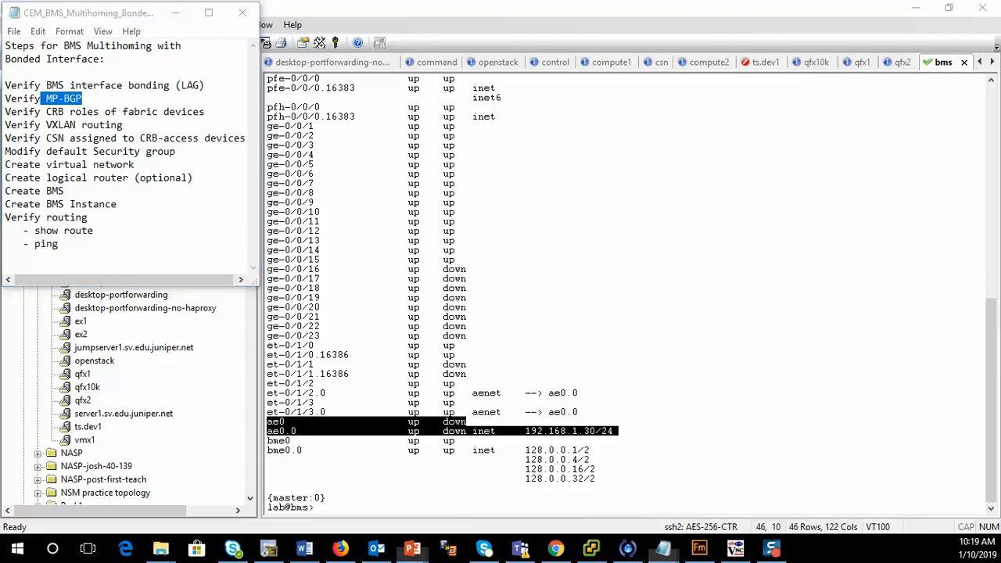
{"action": "key", "text": "shift+F5"}
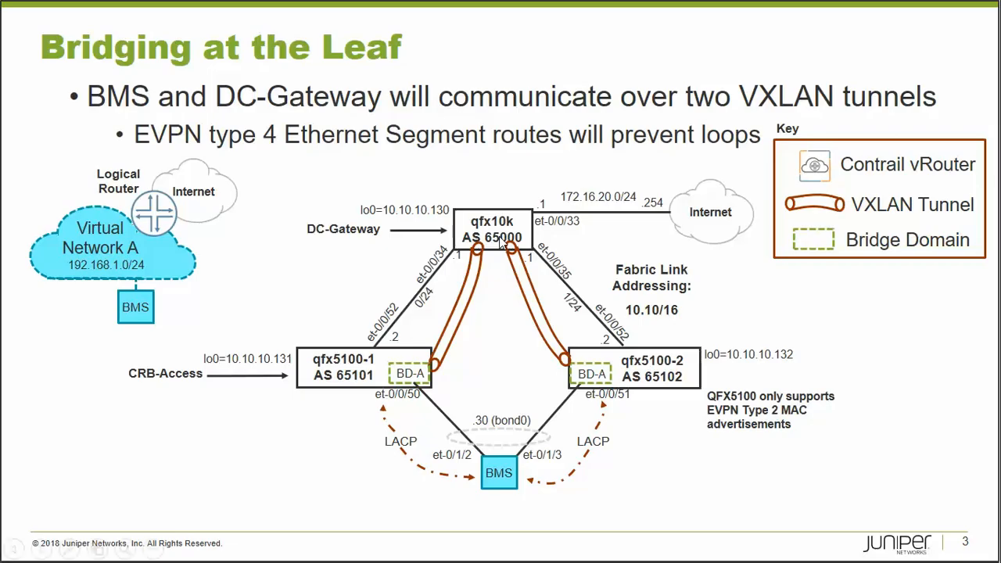
{"action": "key", "text": "alt+Tab"}
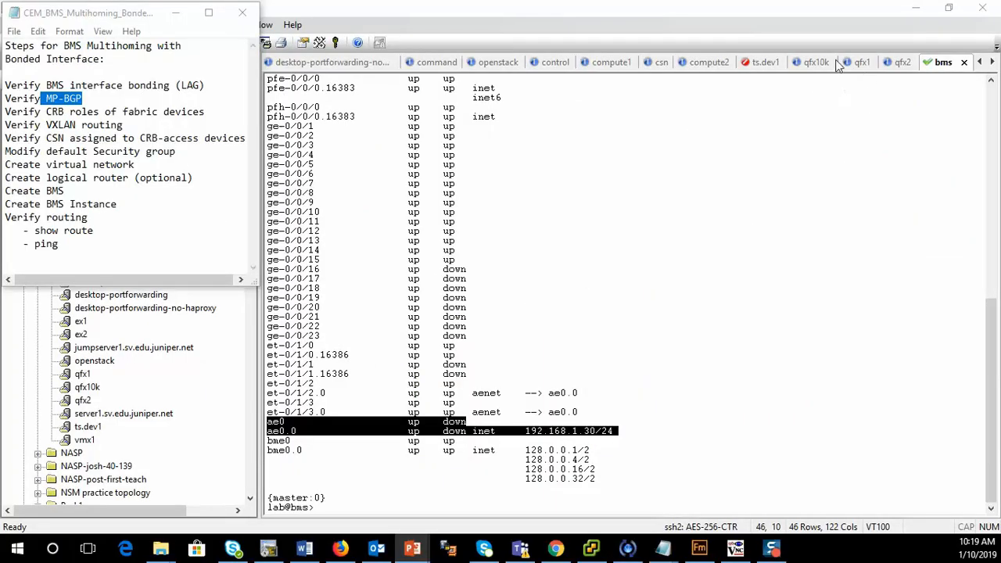
Step: Switch to the qfx10k session in SecureCRT, leave configuration mode, and run "show bgp summary"
{"action": "left_click", "coordinate": [816, 66]}
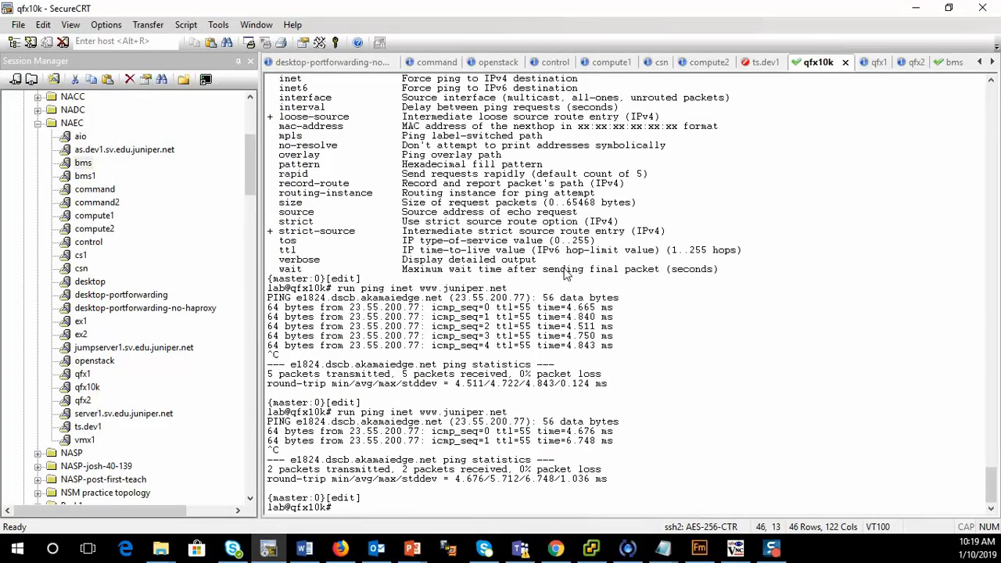
{"action": "type", "text": "exit"}
{"action": "key", "text": "Return"}
{"action": "type", "text": "show b"}
{"action": "key", "text": "space"}
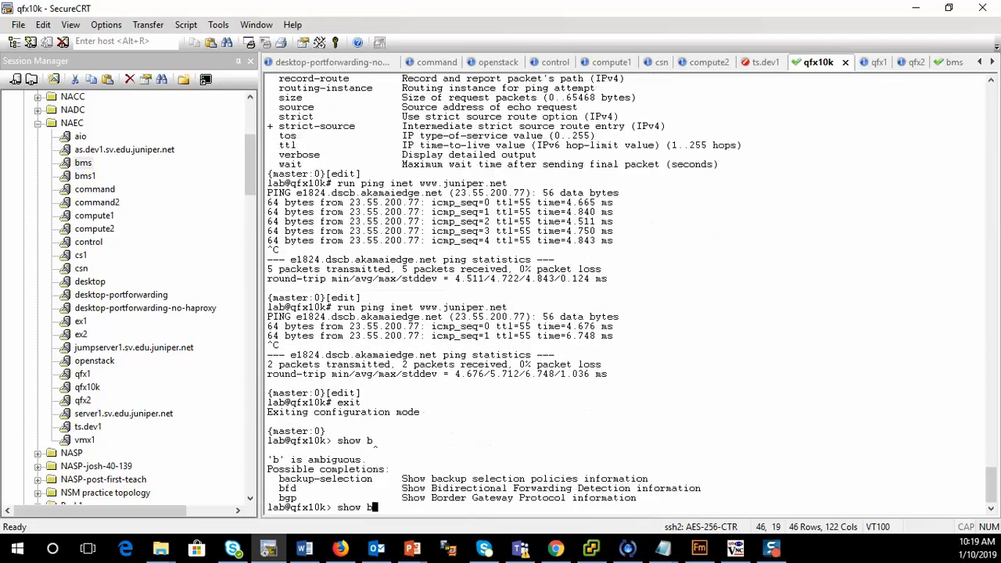
{"action": "type", "text": "g"}
{"action": "key", "text": "space"}
{"action": "type", "text": "p"}
{"action": "key", "text": "space"}
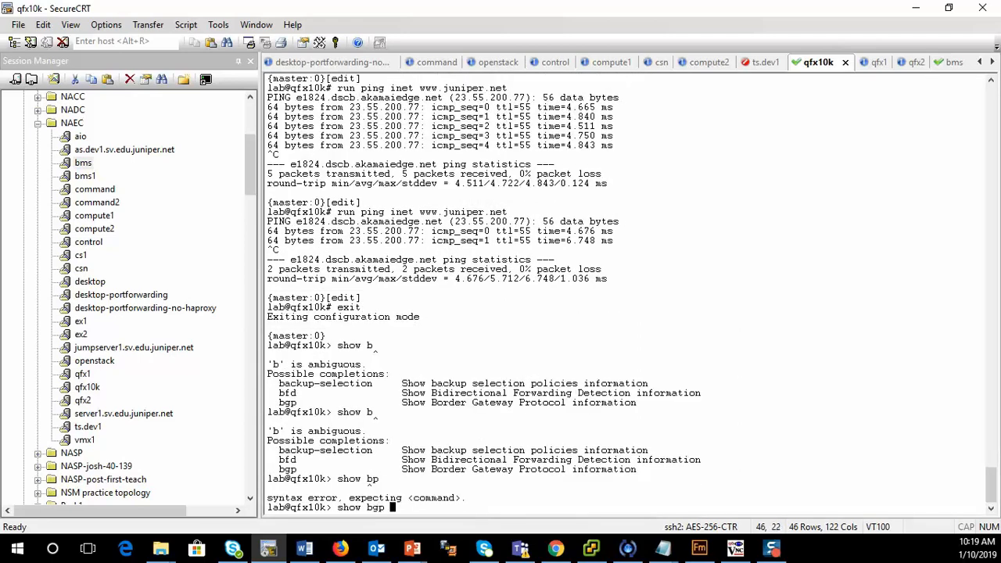
{"action": "type", "text": "bgp summary"}
{"action": "key", "text": "Return"}
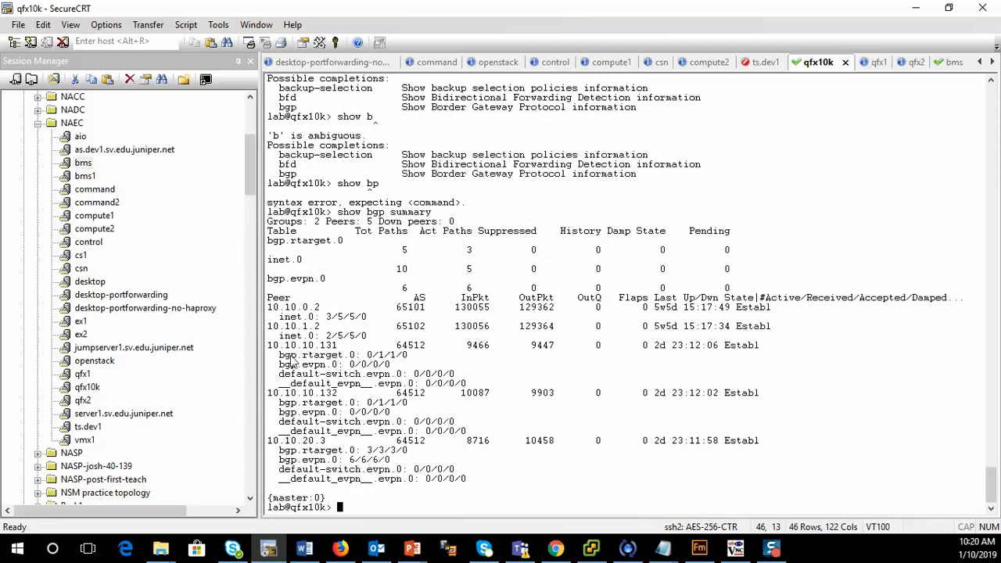
Step: Examine the overlay peers 10.10.10.131, 10.10.10.132 and 10.10.20.3 and the underlay peers 10.10.0.2 and 10.10.1.2 in the BGP summary
{"action": "left_click_drag", "start_coordinate": [268, 346], "coordinate": [539, 481]}
{"action": "left_click", "coordinate": [332, 350]}
{"action": "double_click", "coordinate": [329, 346]}
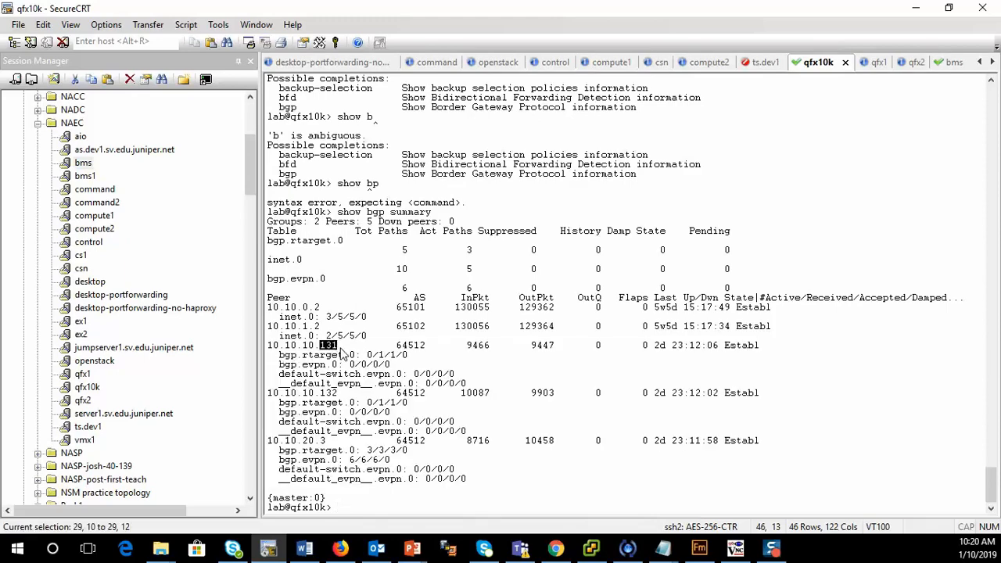
{"action": "double_click", "coordinate": [328, 393]}
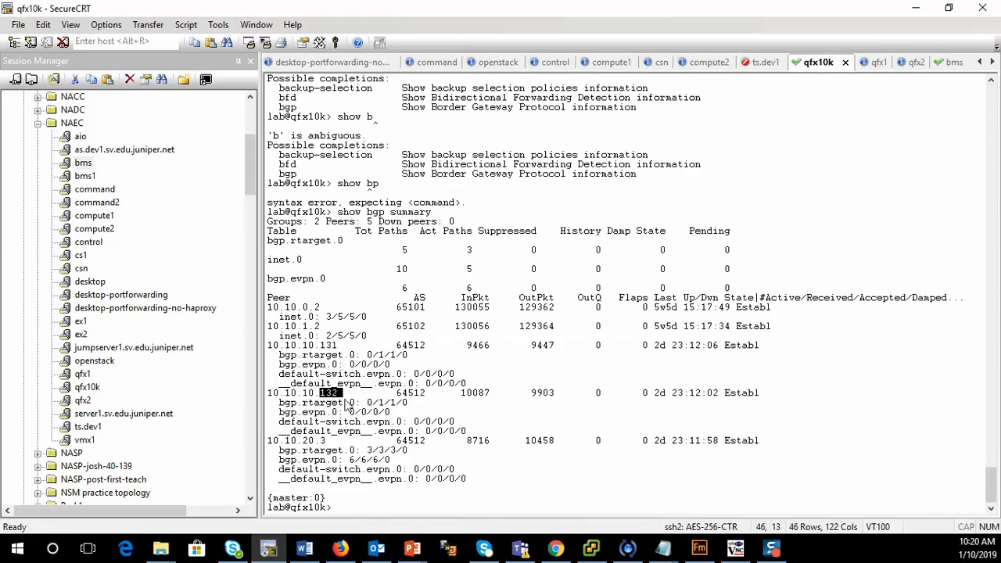
{"action": "left_click_drag", "start_coordinate": [269, 442], "coordinate": [333, 444]}
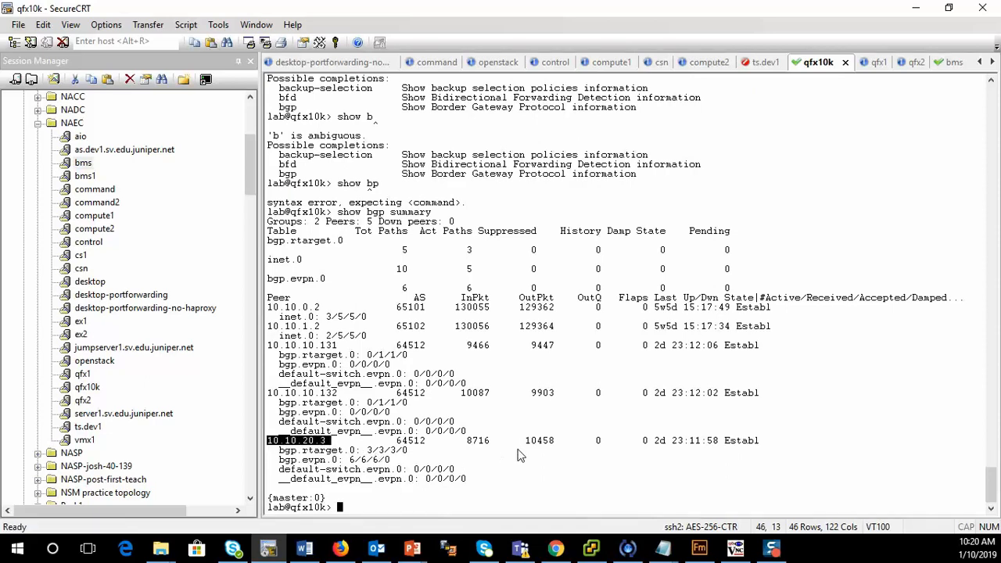
{"action": "left_click_drag", "start_coordinate": [274, 312], "coordinate": [774, 338]}
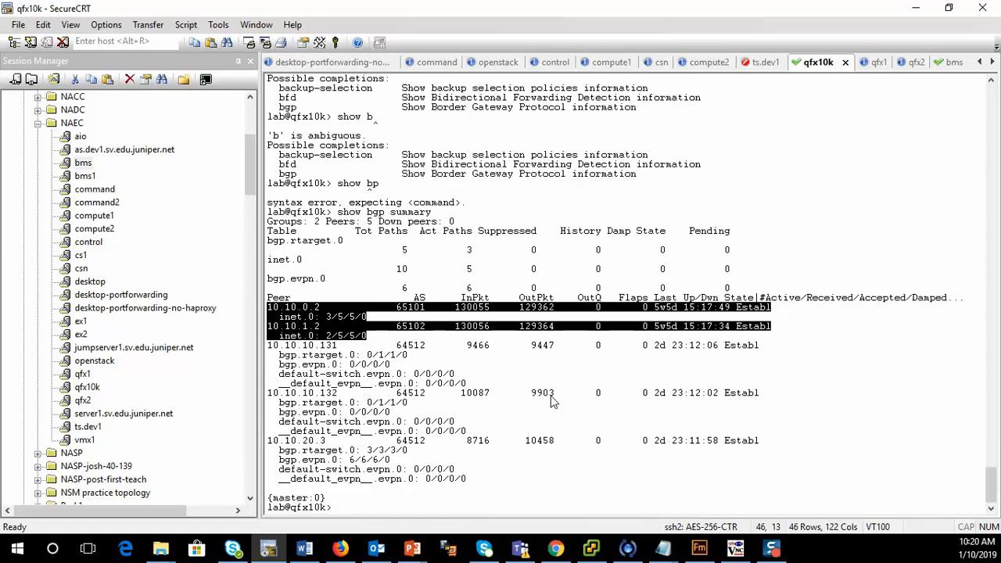
Step: Highlight the CRB roles item in the checklist, then open the Brownfield fabric in Contrail Command with its device role columns widened
{"action": "key", "text": "alt+Tab"}
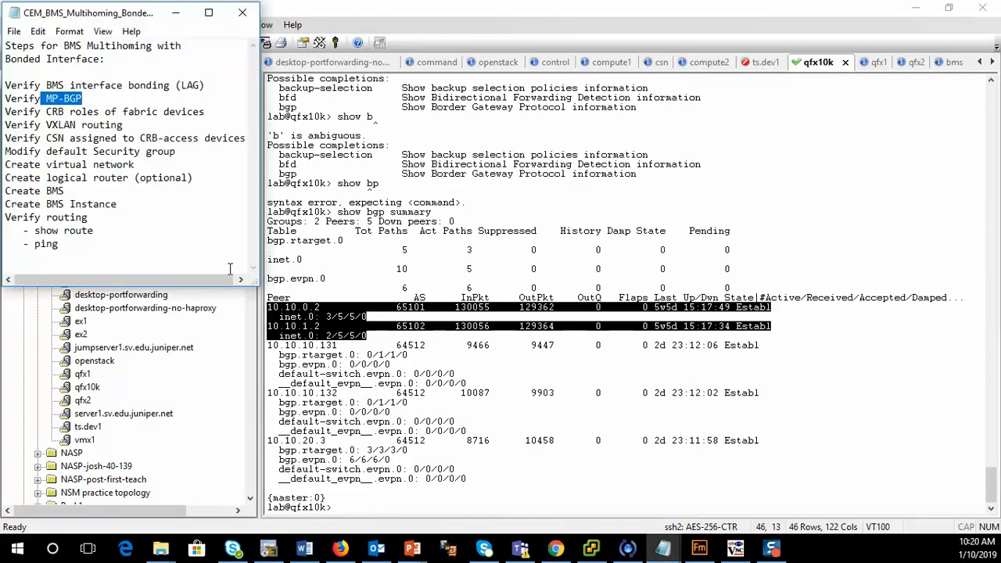
{"action": "left_click_drag", "start_coordinate": [6, 113], "coordinate": [208, 116]}
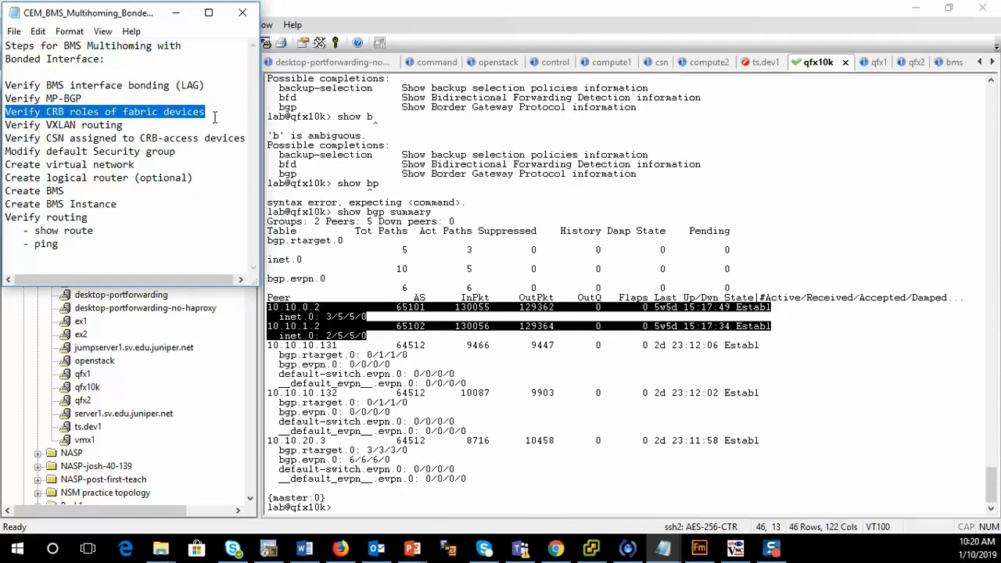
{"action": "left_click", "coordinate": [552, 551]}
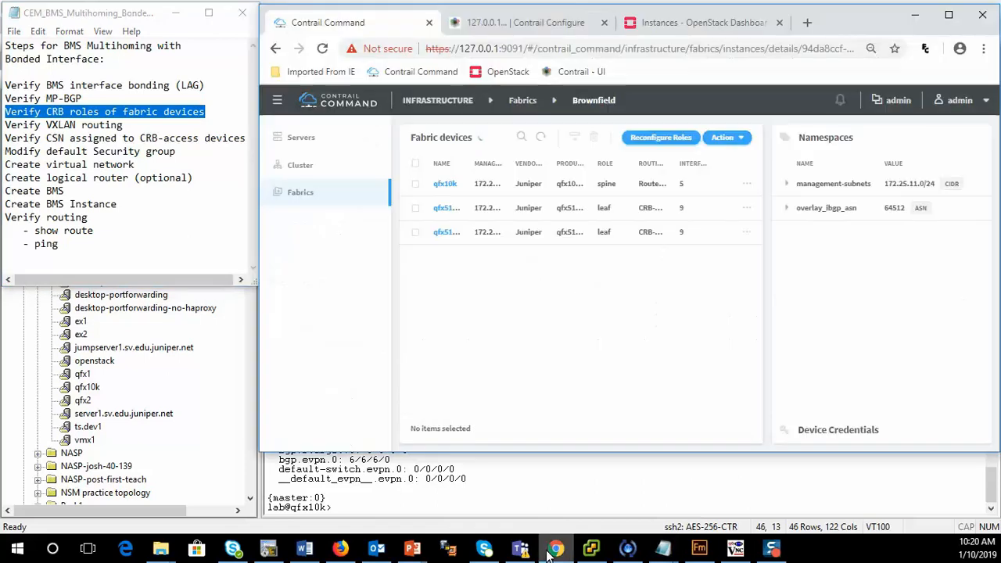
{"action": "left_click", "coordinate": [301, 196]}
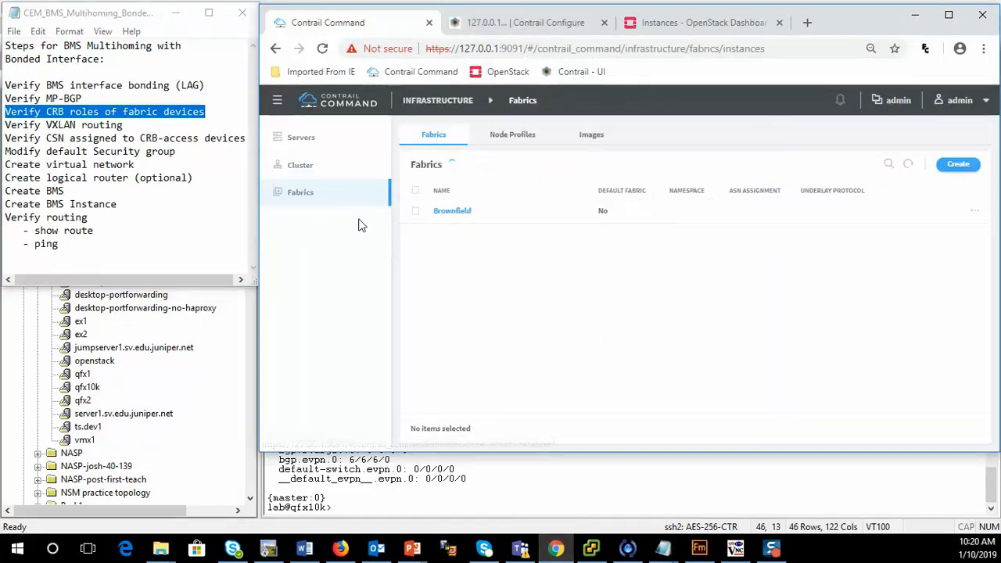
{"action": "left_click", "coordinate": [454, 211]}
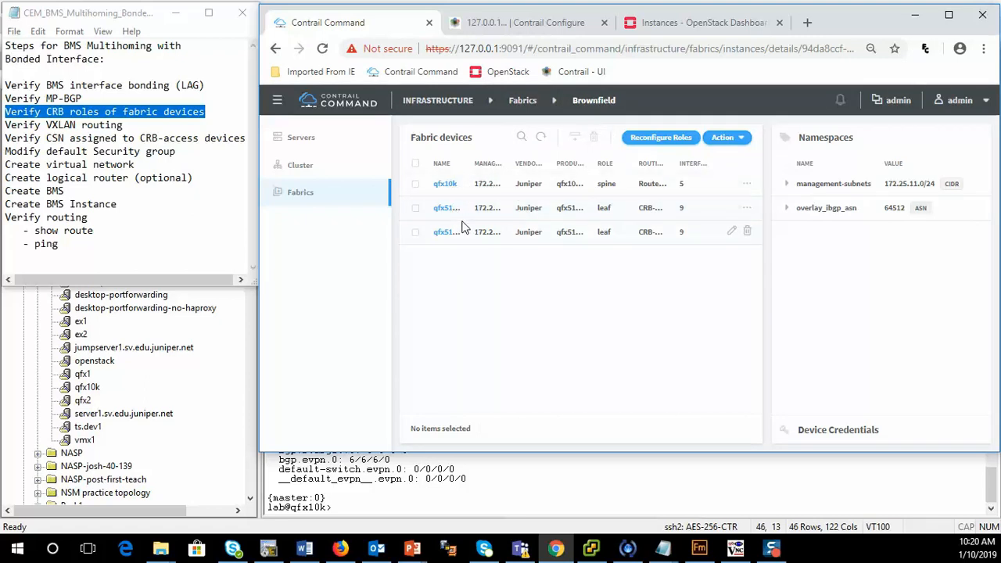
{"action": "left_click", "coordinate": [277, 100]}
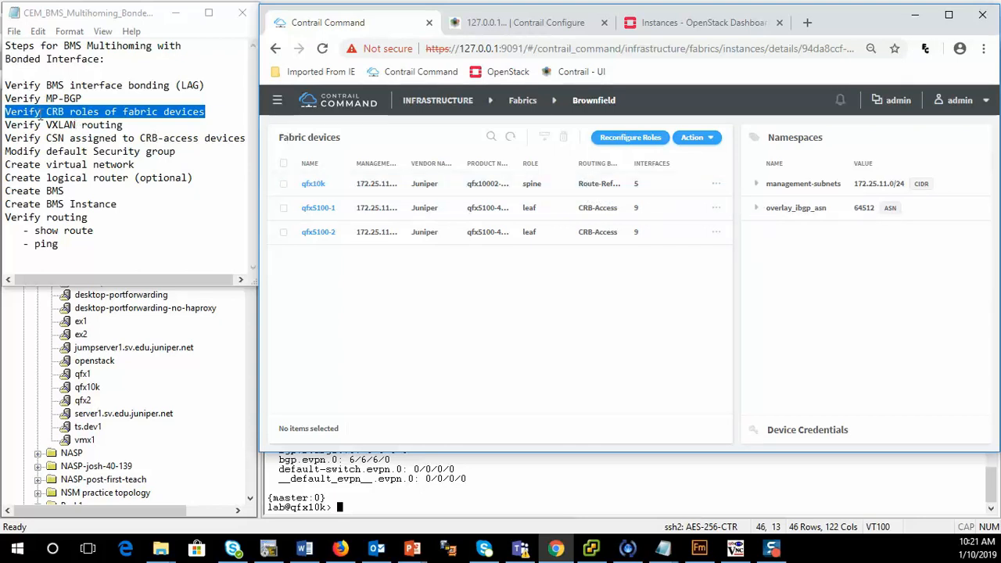
Step: Highlight the VXLAN routing item in the checklist, then open the admin project in Contrail Command to check its VxLAN Routing setting
{"action": "left_click_drag", "start_coordinate": [5, 126], "coordinate": [133, 127]}
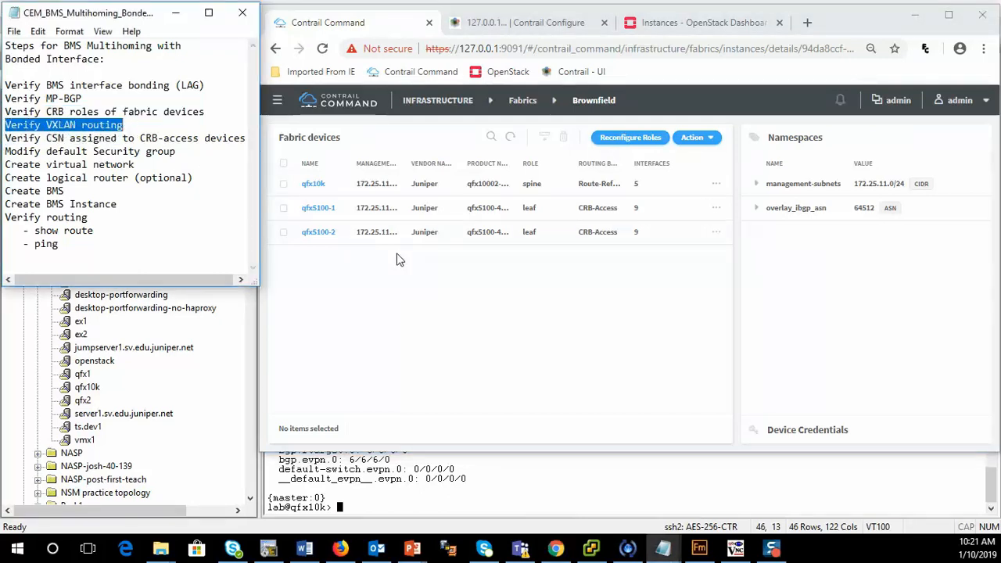
{"action": "left_click", "coordinate": [456, 104]}
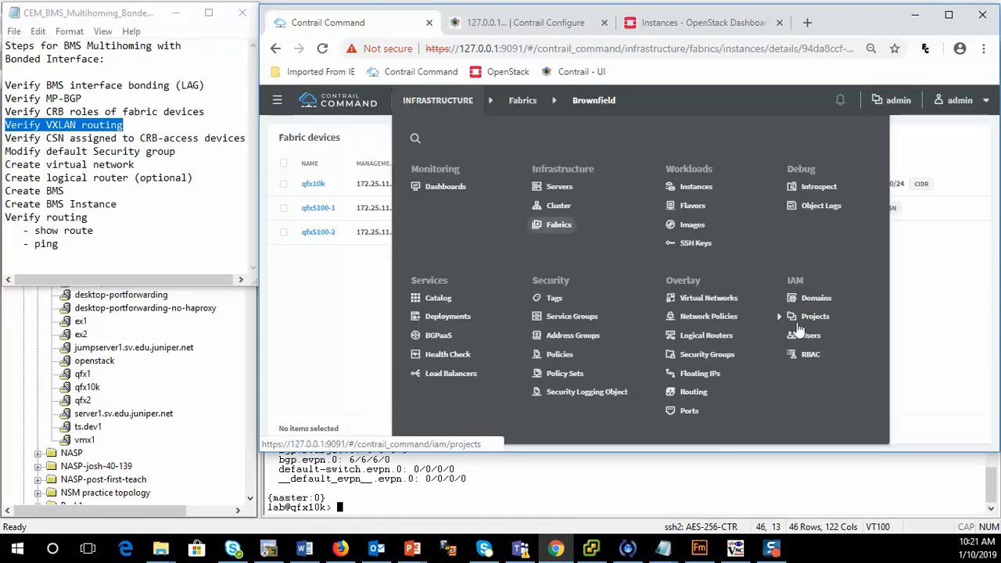
{"action": "left_click", "coordinate": [813, 318]}
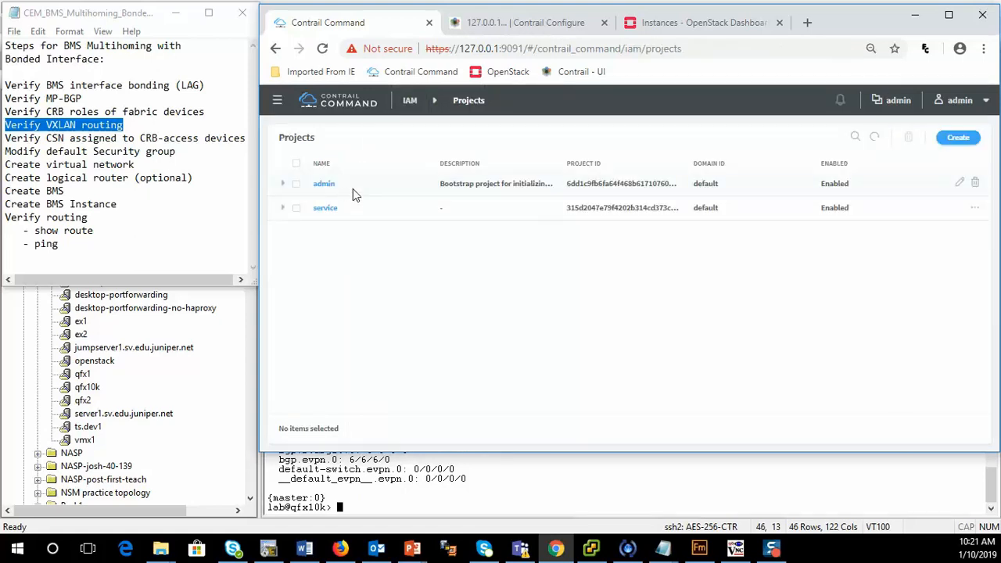
{"action": "left_click", "coordinate": [324, 185]}
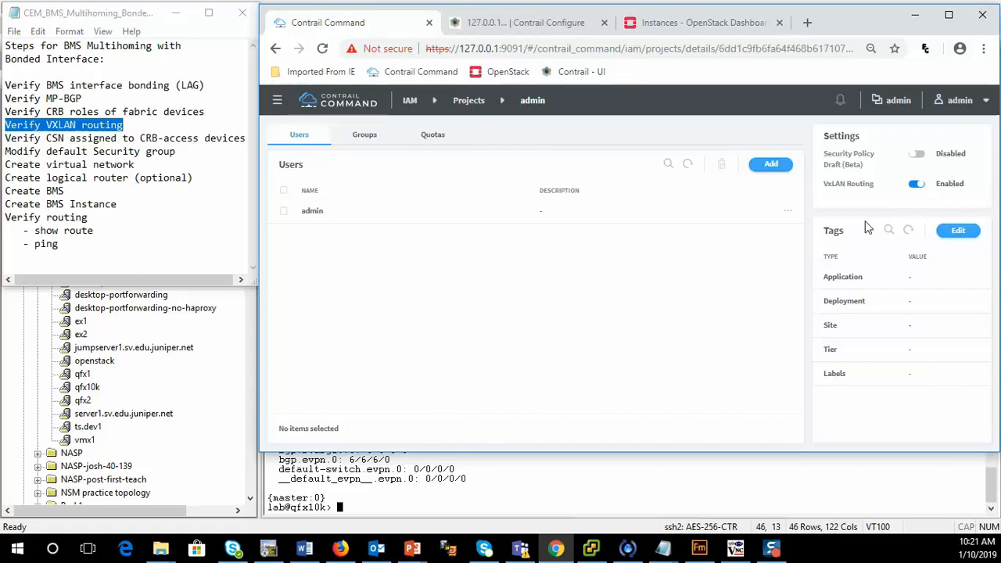
Step: Highlight the CSN assignment item in the checklist, then review the "Existing Overlay EVPN Signaling" slide in PowerPoint and end the slide show
{"action": "left_click", "coordinate": [5, 139]}
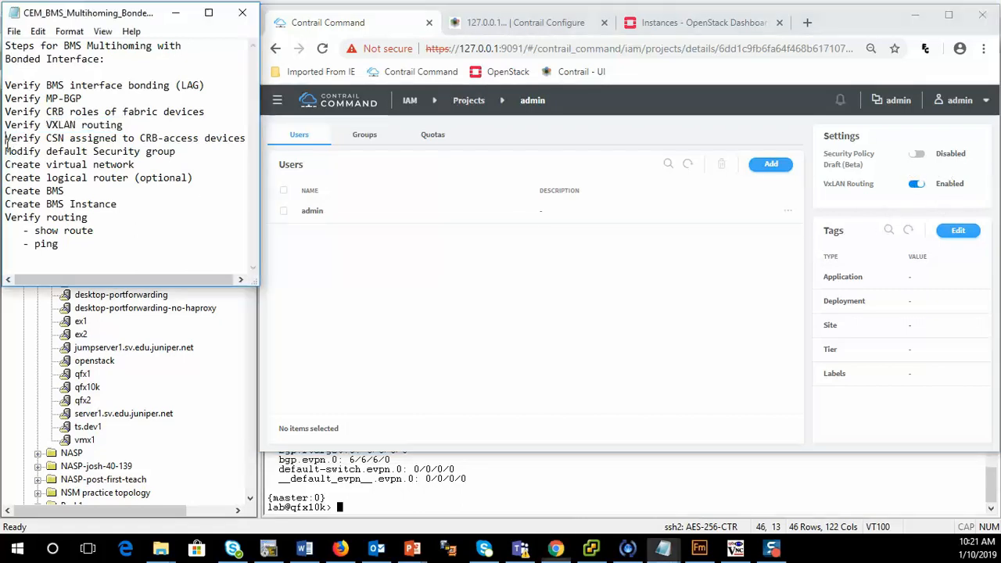
{"action": "left_click_drag", "start_coordinate": [5, 139], "coordinate": [245, 138]}
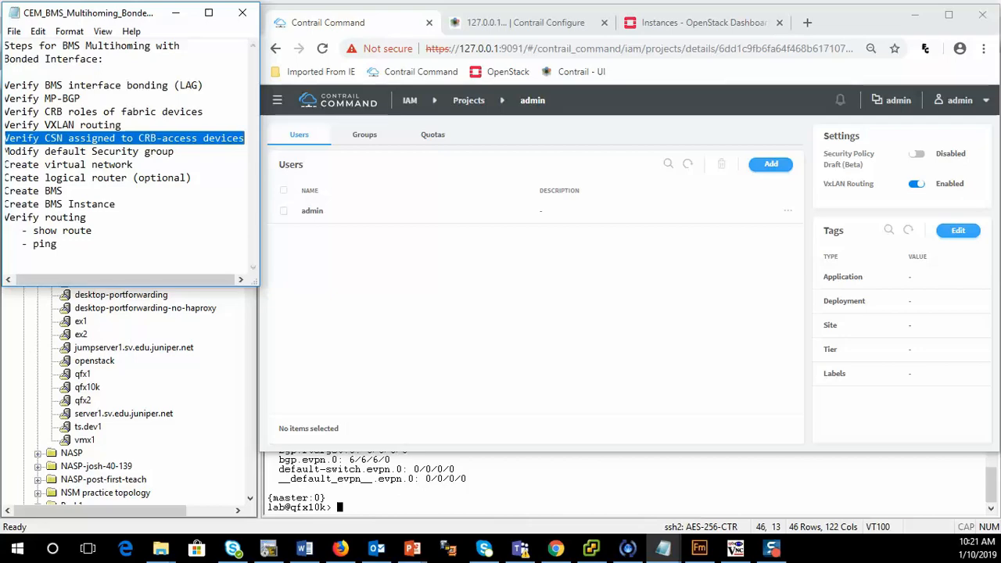
{"action": "key", "text": "alt+Tab"}
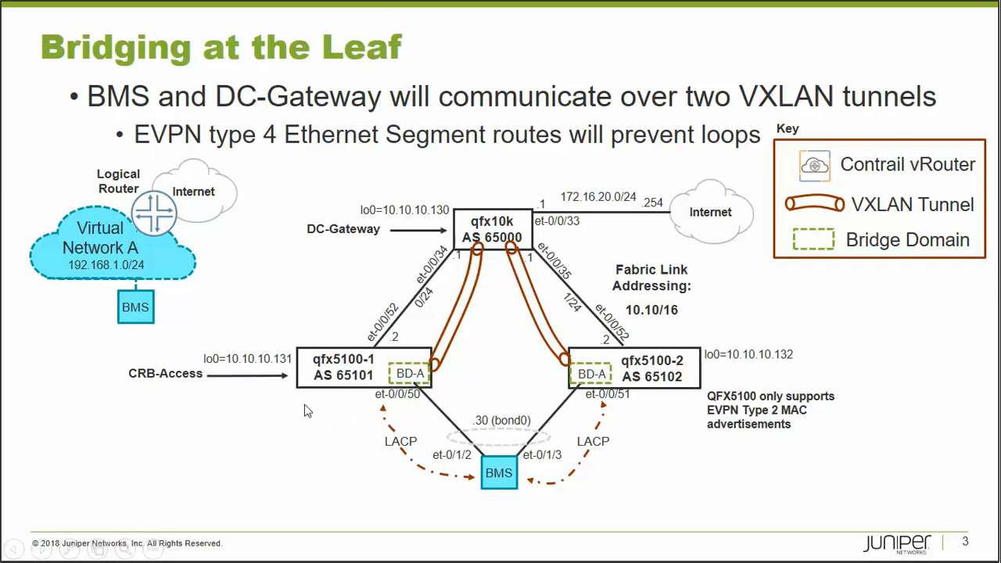
{"action": "key", "text": "Right"}
{"action": "key", "text": "Right"}
{"action": "key", "text": "Right"}
{"action": "key", "text": "Right"}
{"action": "key", "text": "Right"}
{"action": "key", "text": "Right"}
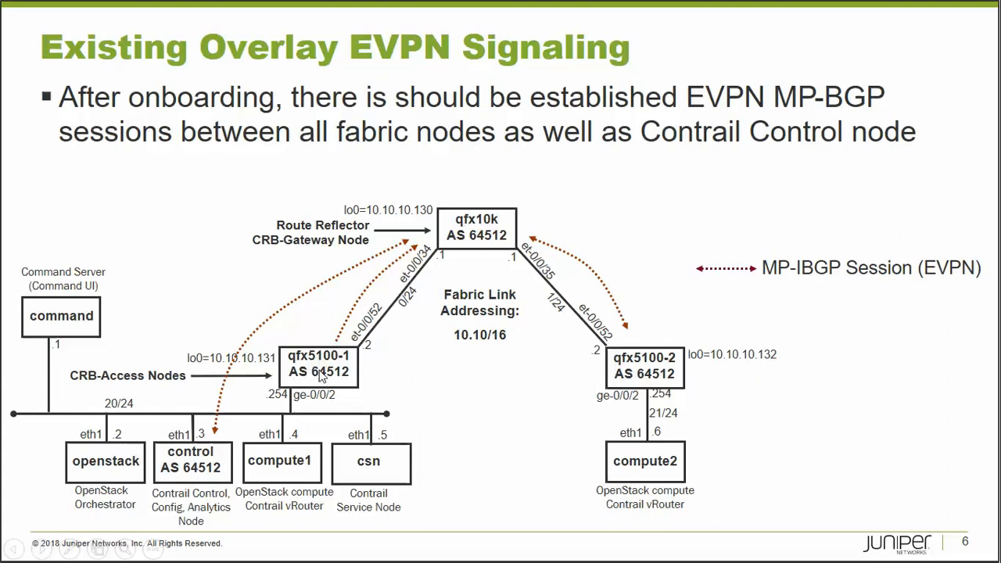
{"action": "key", "text": "Escape"}
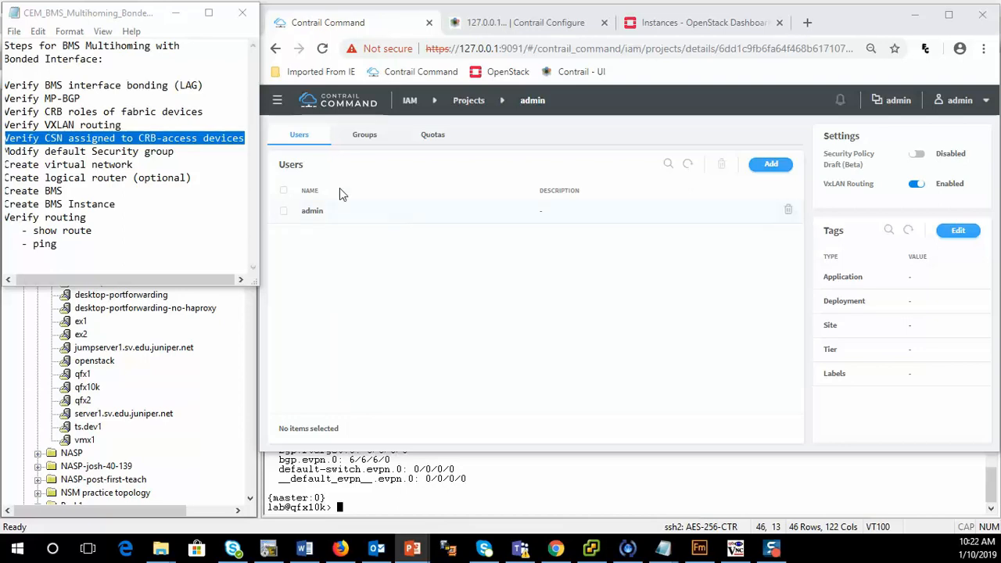
Step: Open the qfx5100-1 device settings in the Brownfield fabric and check its Associated Service Nodes
{"action": "left_click", "coordinate": [414, 103]}
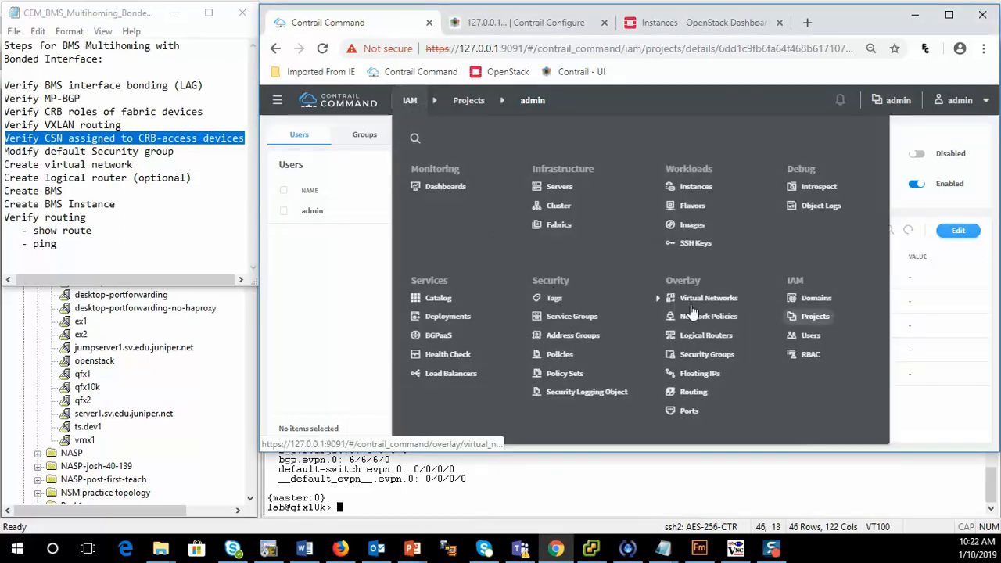
{"action": "left_click", "coordinate": [556, 224]}
{"action": "left_click", "coordinate": [327, 218]}
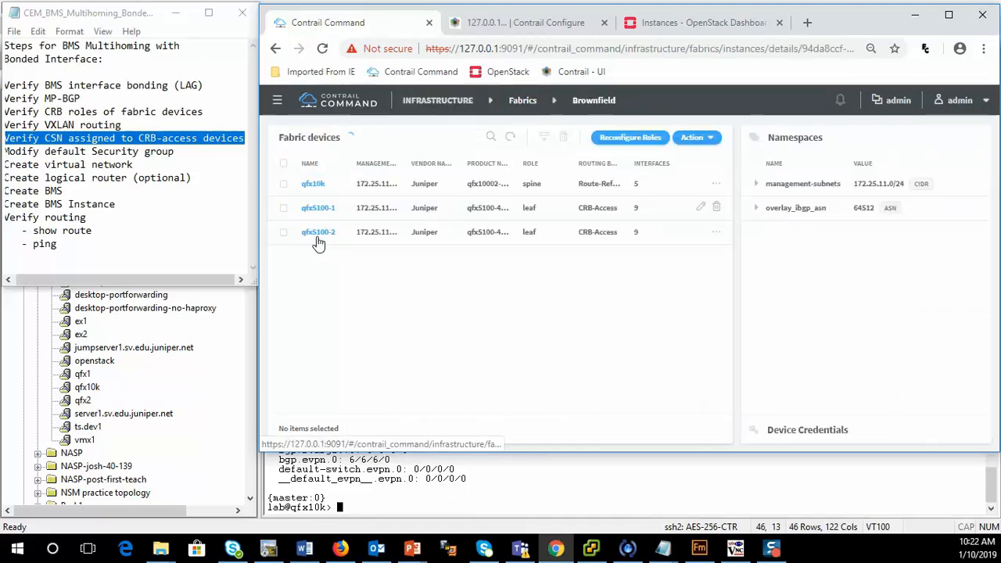
{"action": "left_click", "coordinate": [702, 209]}
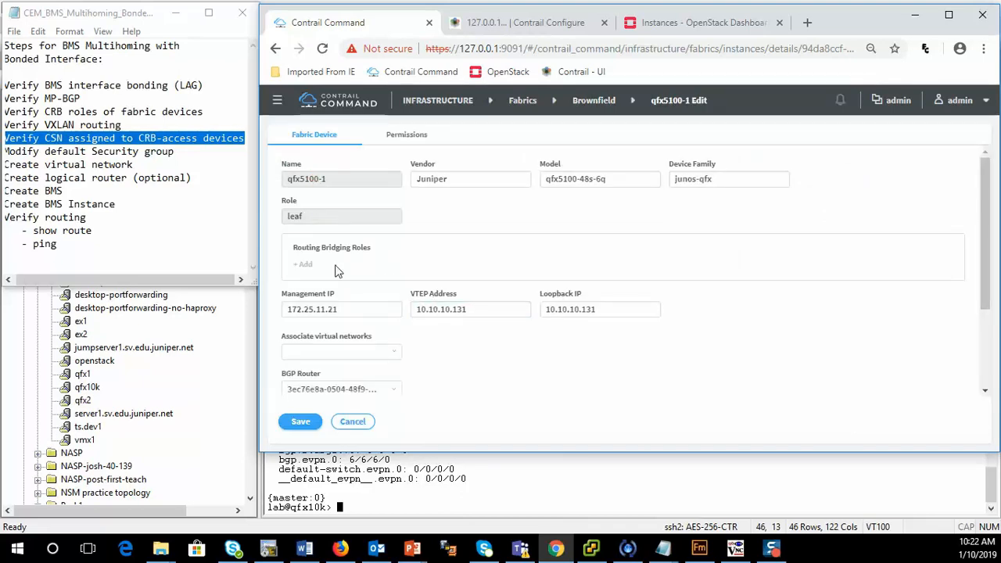
{"action": "scroll", "coordinate": [344, 305], "scroll_direction": "down", "scroll_amount": 3}
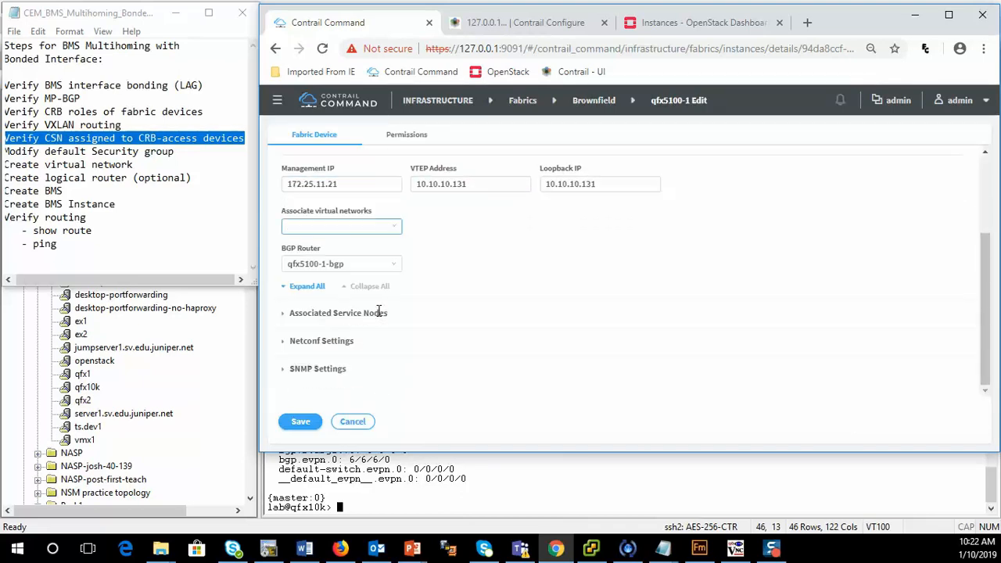
{"action": "left_click", "coordinate": [285, 317]}
{"action": "scroll", "coordinate": [380, 331], "scroll_direction": "down", "scroll_amount": 1}
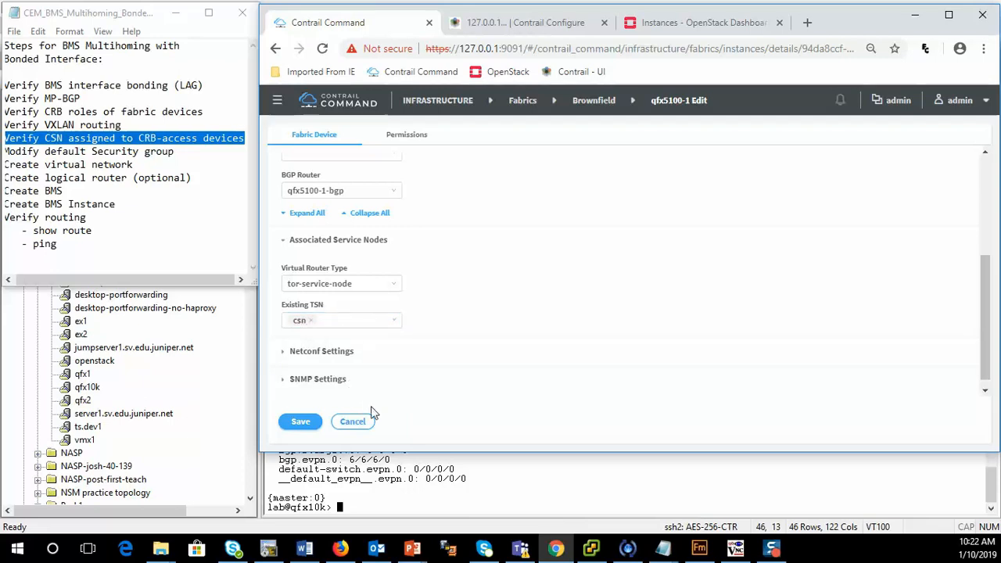
{"action": "scroll", "coordinate": [524, 195], "scroll_direction": "up", "scroll_amount": 3}
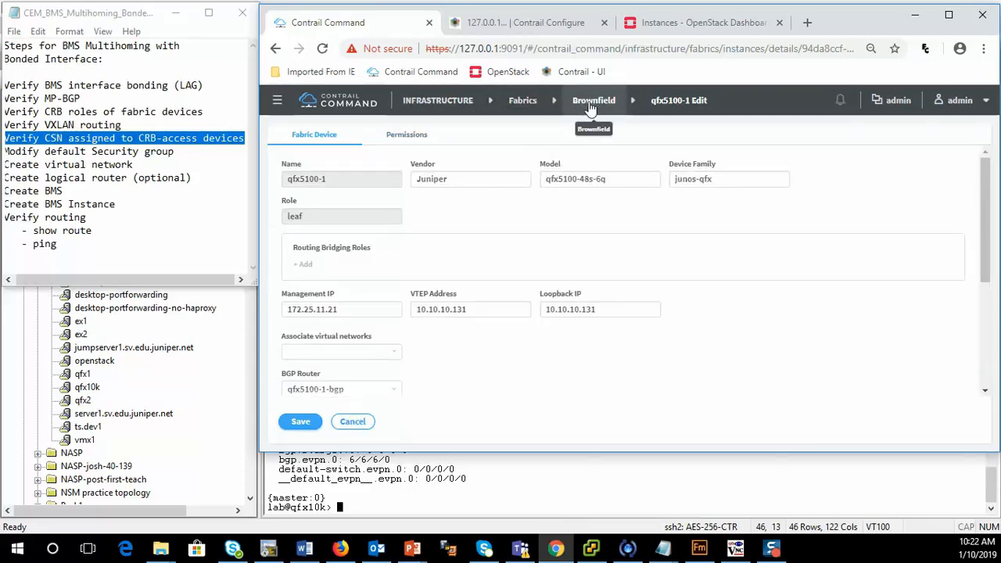
Step: Return to the Brownfield fabric, check the Associated Service Nodes of qfx5100-2, and leave its settings without saving
{"action": "left_click", "coordinate": [592, 102]}
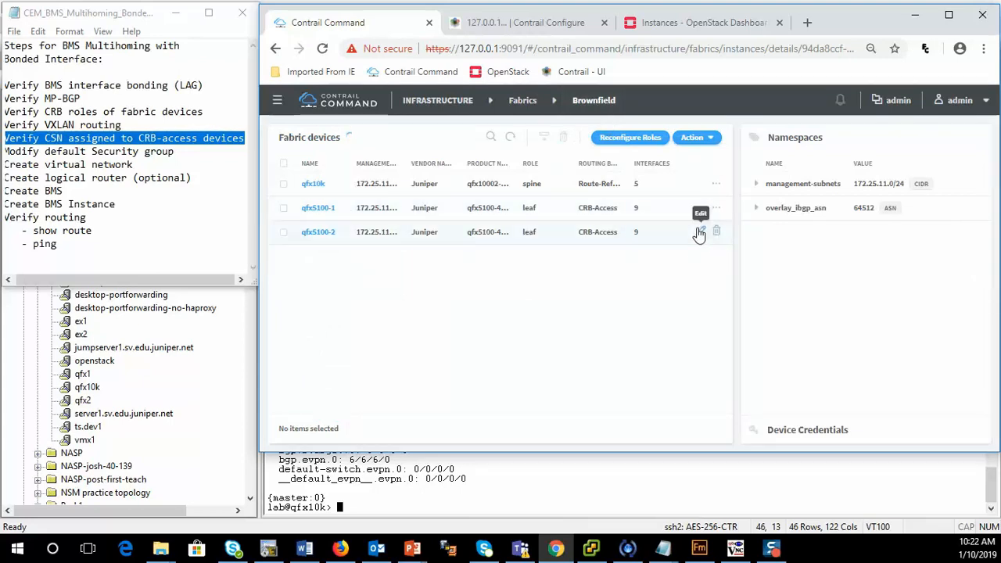
{"action": "left_click", "coordinate": [700, 232]}
{"action": "scroll", "coordinate": [532, 281], "scroll_direction": "down", "scroll_amount": 3}
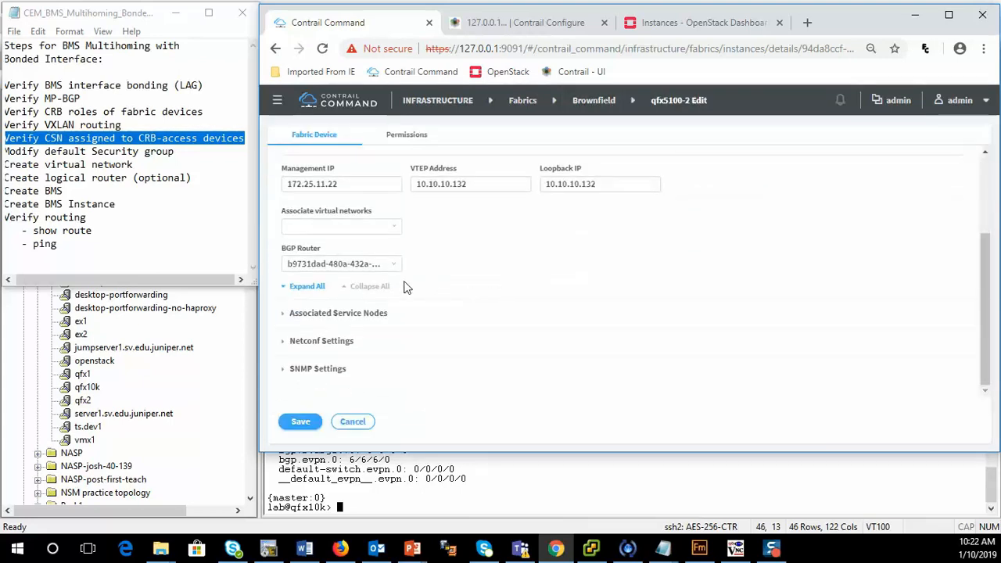
{"action": "left_click", "coordinate": [283, 316]}
{"action": "scroll", "coordinate": [328, 328], "scroll_direction": "down", "scroll_amount": 1}
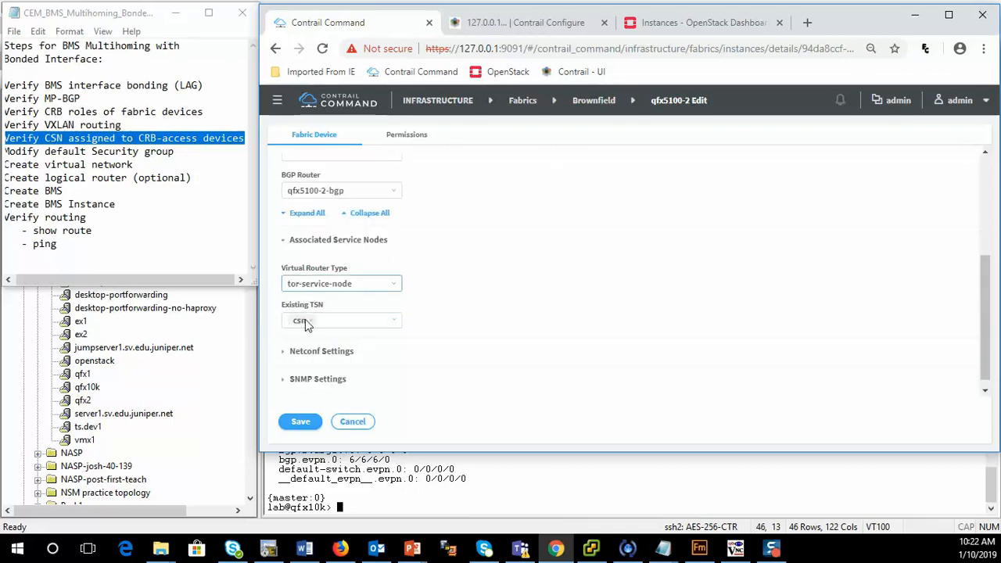
{"action": "left_click", "coordinate": [353, 422]}
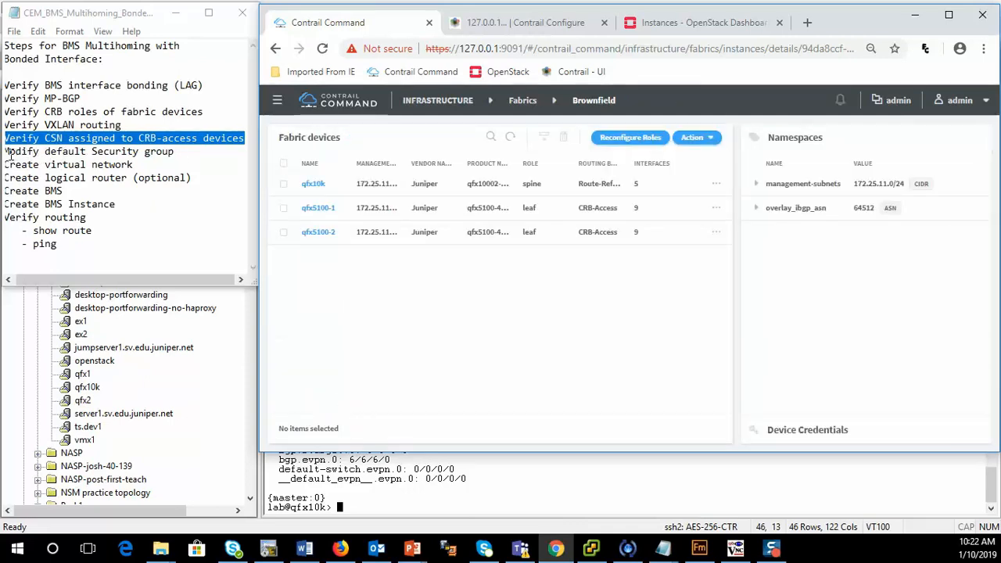
Step: Highlight the security group item in the checklist, then open the default security group for editing and review its ingress and egress rules
{"action": "left_click_drag", "start_coordinate": [9, 151], "coordinate": [194, 151]}
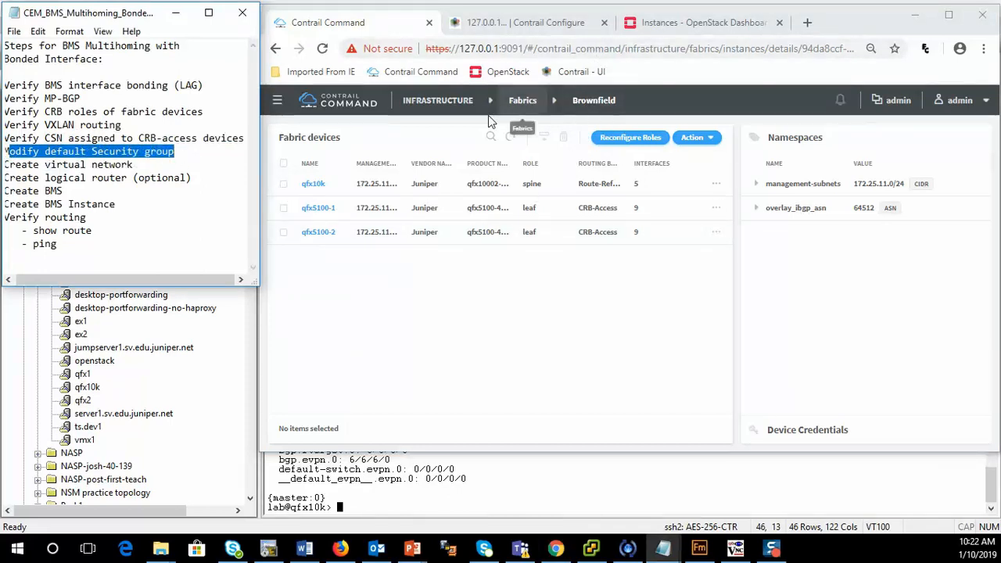
{"action": "left_click", "coordinate": [443, 107]}
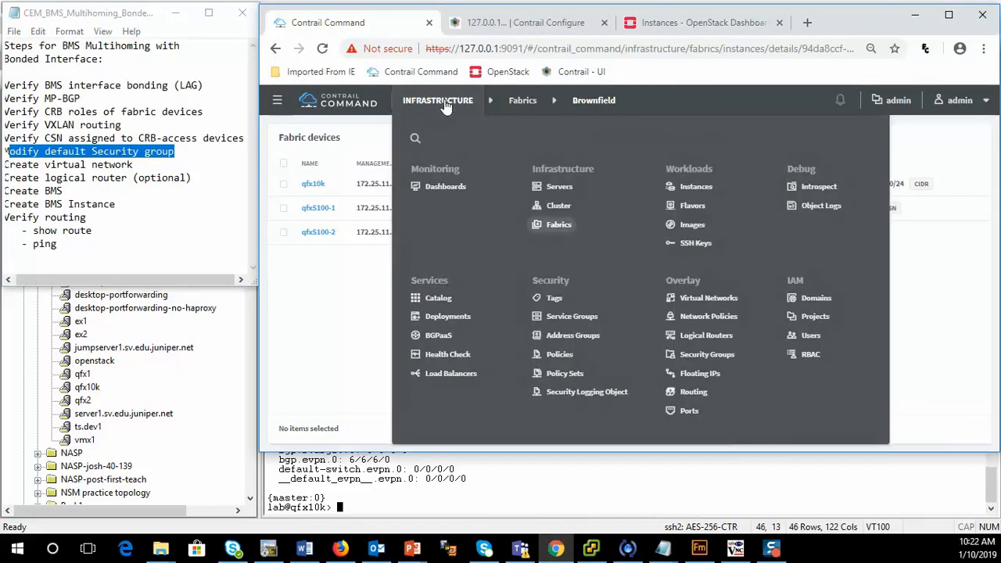
{"action": "left_click", "coordinate": [706, 354]}
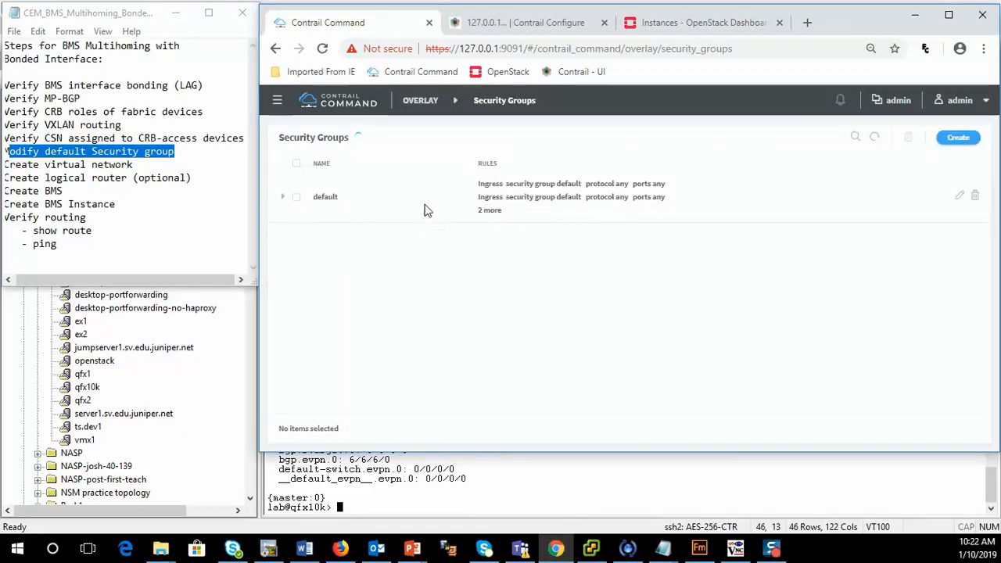
{"action": "left_click", "coordinate": [959, 195]}
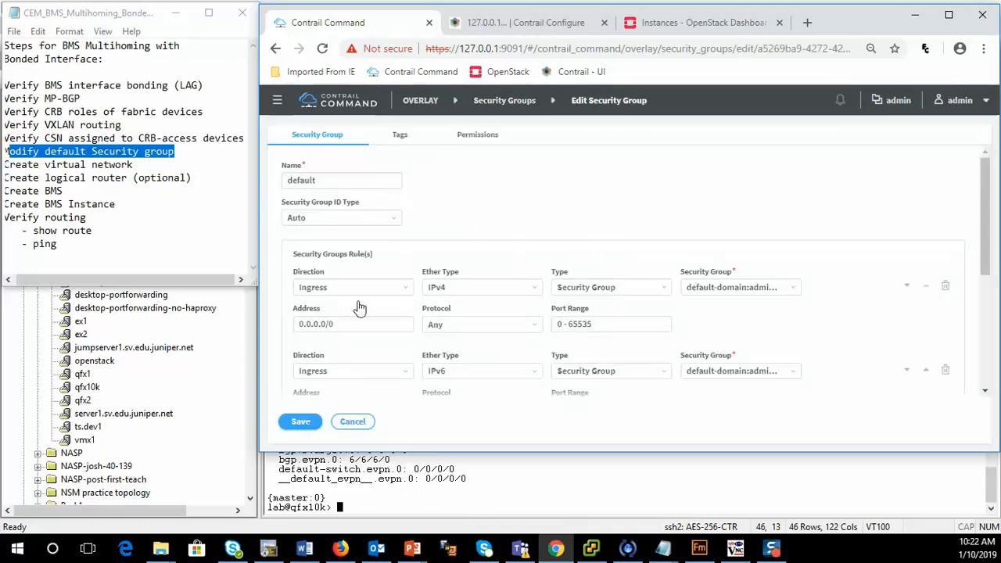
{"action": "scroll", "coordinate": [668, 290], "scroll_direction": "down", "scroll_amount": 1}
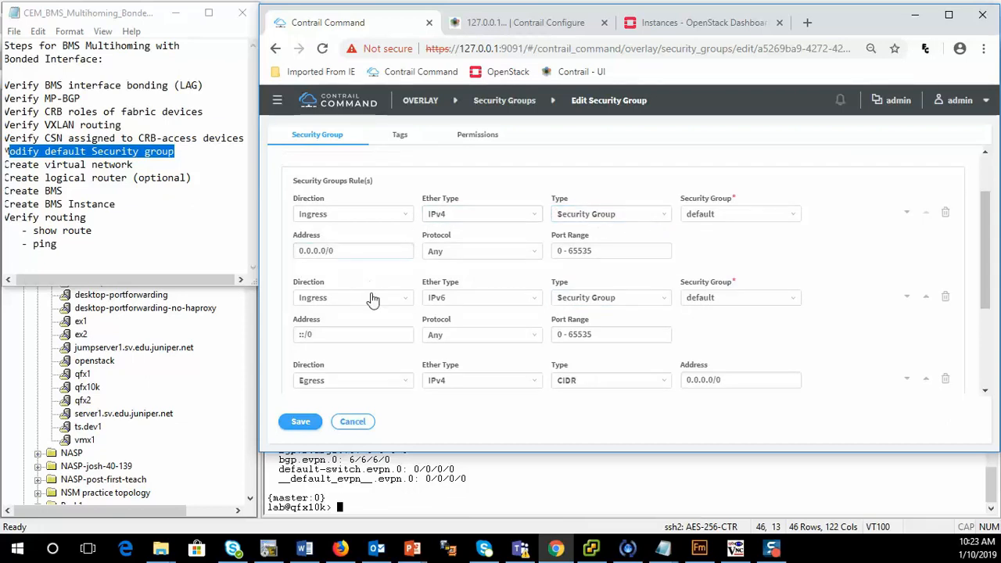
{"action": "scroll", "coordinate": [371, 297], "scroll_direction": "down", "scroll_amount": 2}
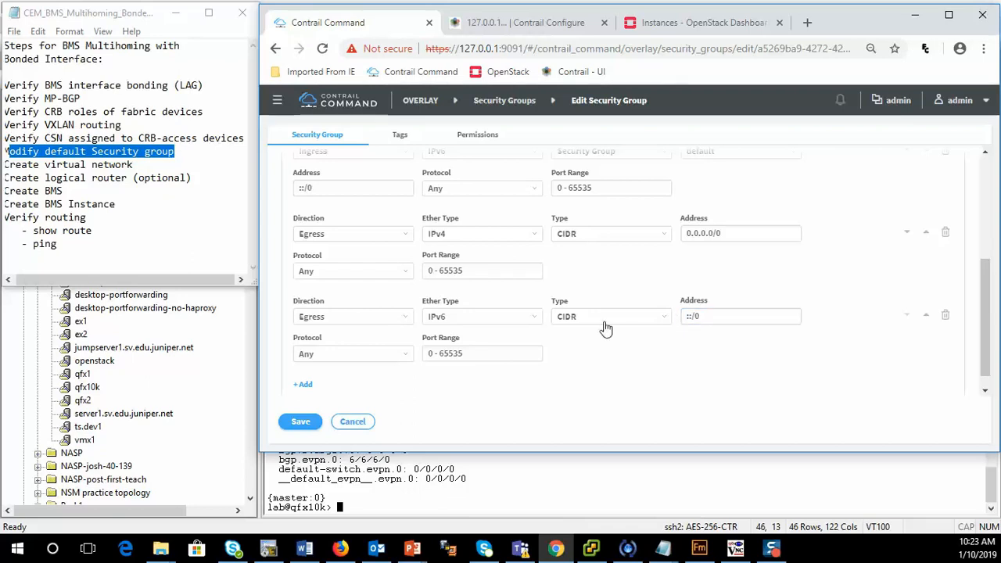
{"action": "scroll", "coordinate": [677, 340], "scroll_direction": "up", "scroll_amount": 5}
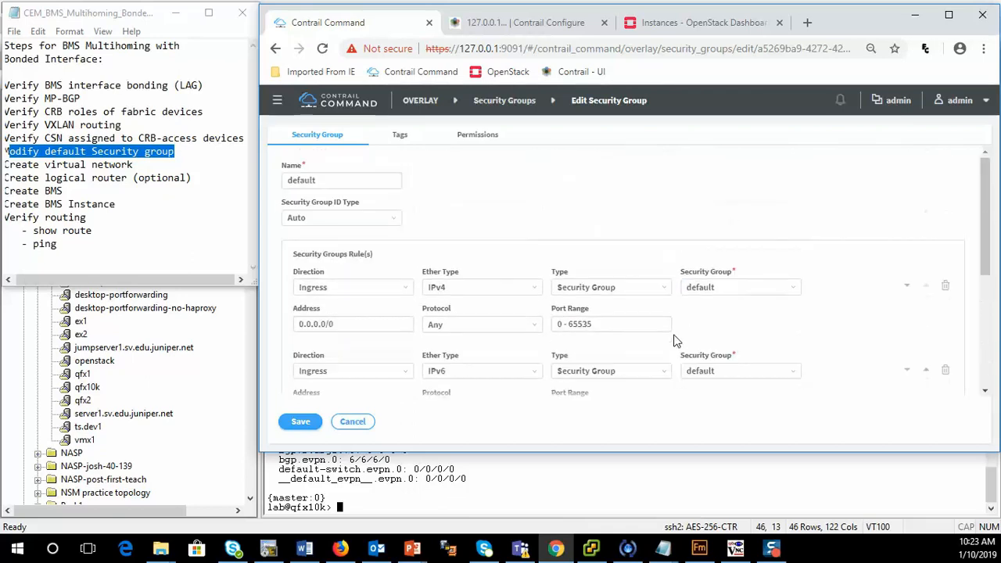
Step: Change the type of the ingress IPv4 and IPv6 rules to CIDR with addresses 0.0.0.0/0 and ::/0, and save the default security group
{"action": "left_click", "coordinate": [659, 289]}
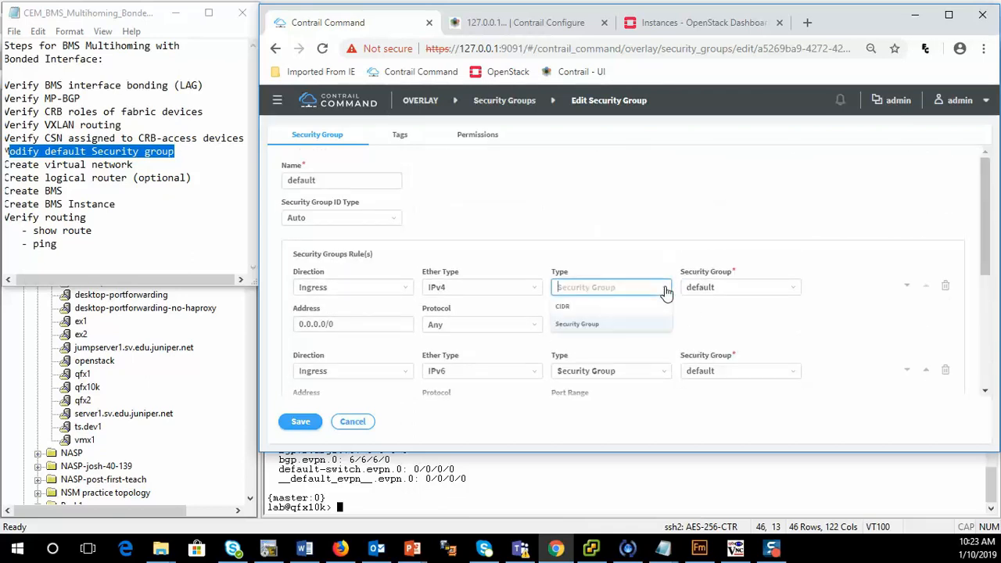
{"action": "left_click", "coordinate": [606, 310]}
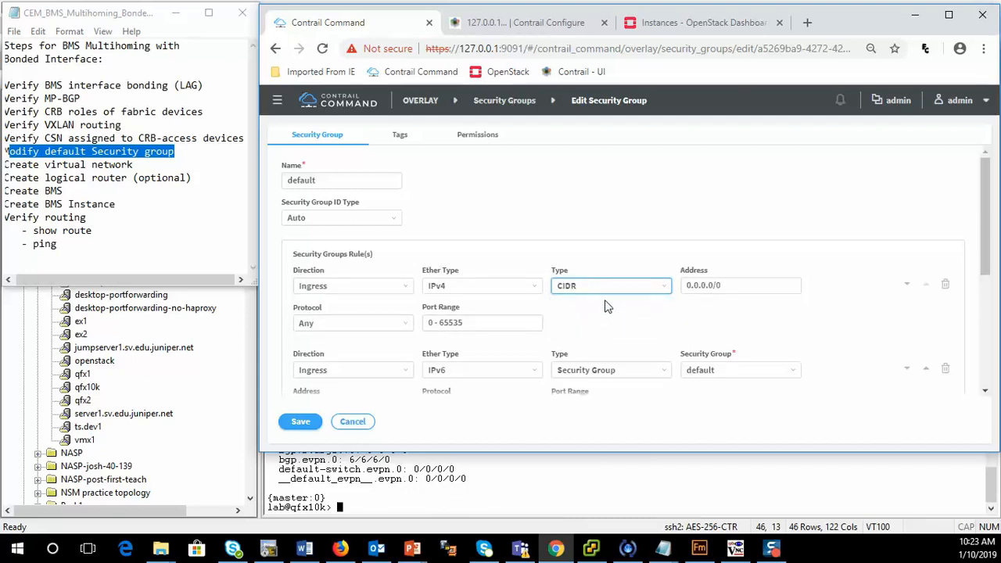
{"action": "left_click", "coordinate": [688, 284]}
{"action": "scroll", "coordinate": [626, 297], "scroll_direction": "down", "scroll_amount": 1}
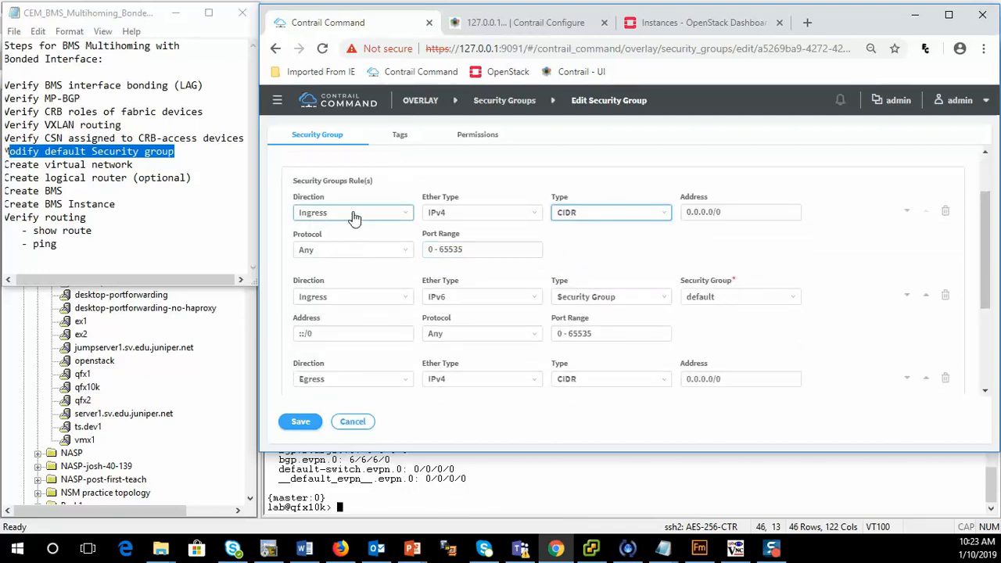
{"action": "left_click", "coordinate": [604, 304]}
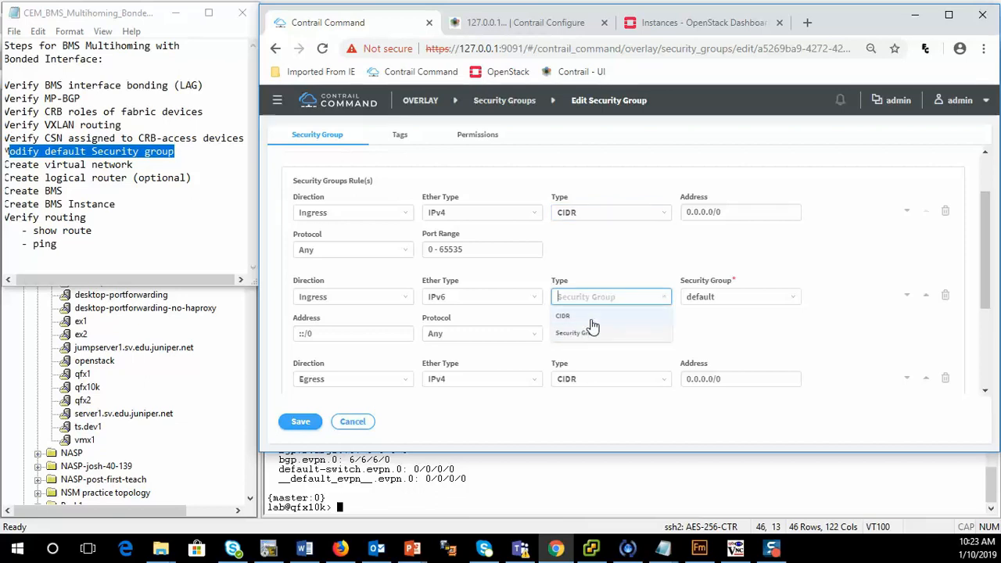
{"action": "left_click", "coordinate": [592, 319]}
{"action": "left_click", "coordinate": [706, 295]}
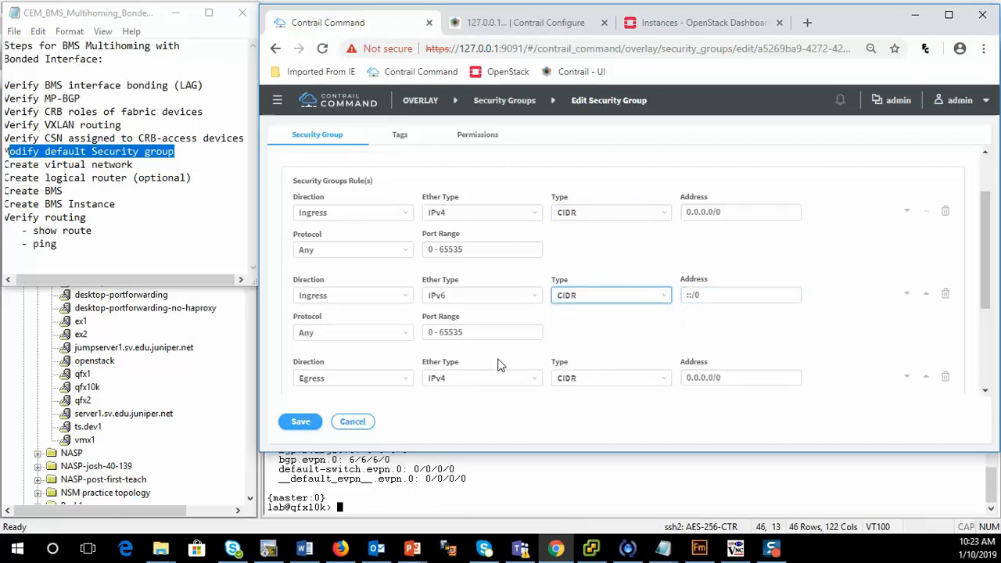
{"action": "left_click", "coordinate": [303, 423]}
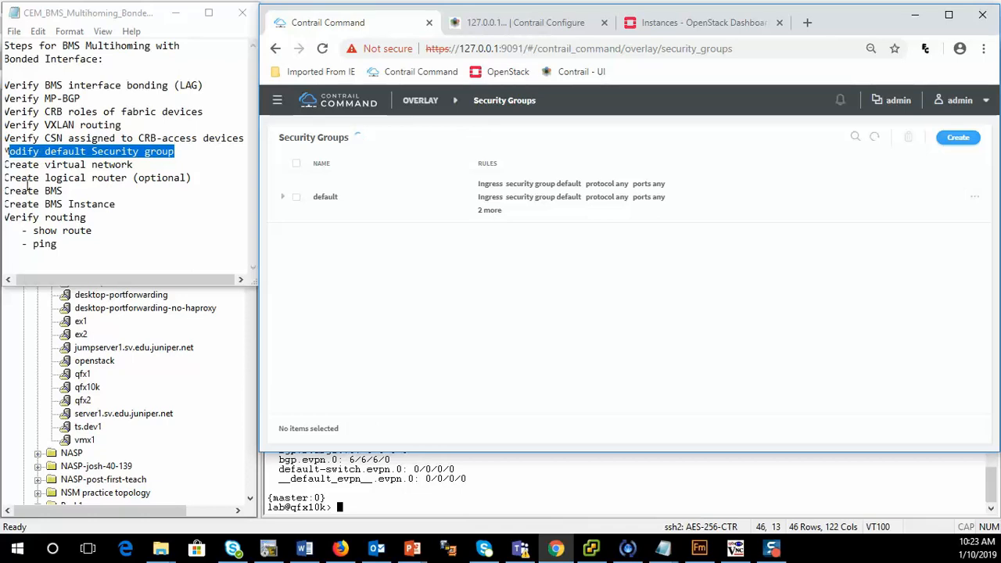
Step: Highlight the virtual network and logical router items in the checklist, then go back to the "Routing and Switching on the DC-Gateway" slide in PowerPoint
{"action": "left_click_drag", "start_coordinate": [6, 165], "coordinate": [143, 180]}
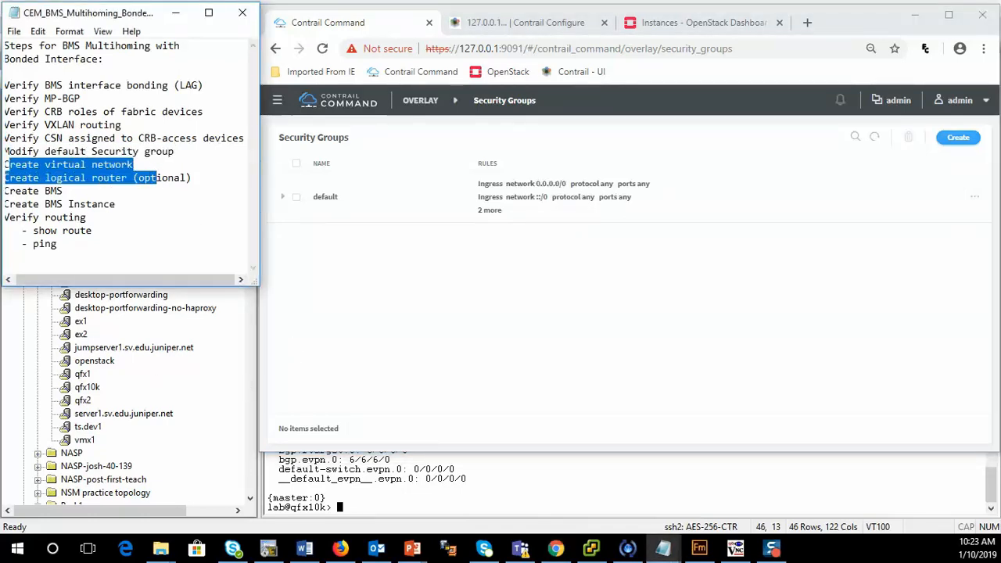
{"action": "key", "text": "alt+Tab"}
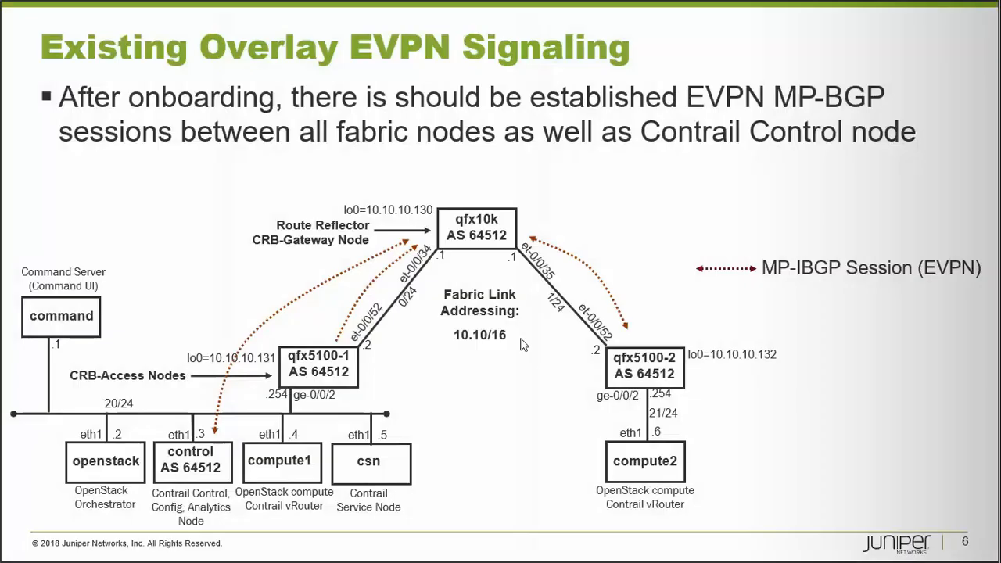
{"action": "key", "text": "Left"}
{"action": "key", "text": "Left"}
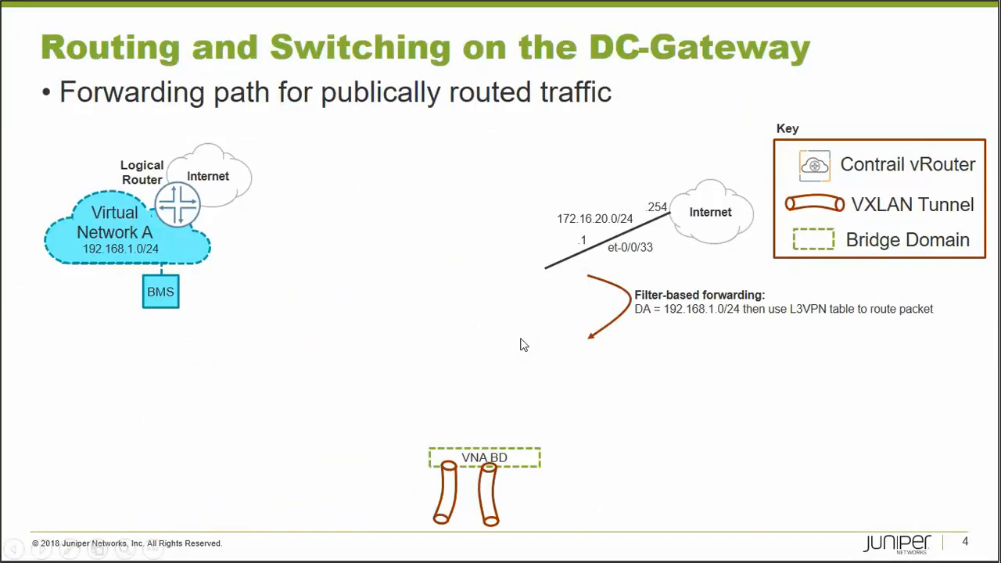
Step: Go back to the "Bridging at the Leaf" slide, then switch to Contrail Command and start a new virtual network named VNA
{"action": "key", "text": "Left"}
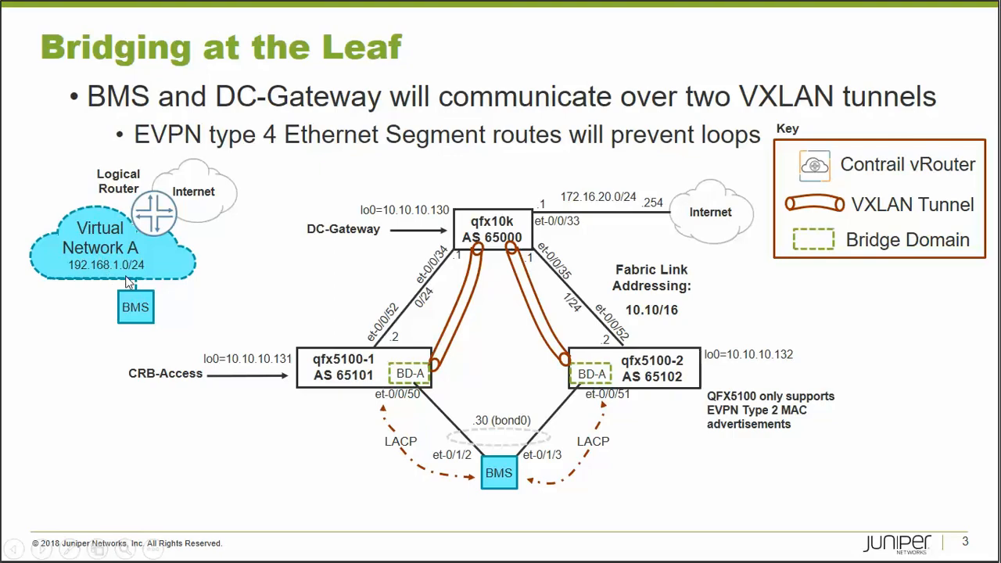
{"action": "key", "text": "alt+Tab"}
{"action": "left_click", "coordinate": [423, 106]}
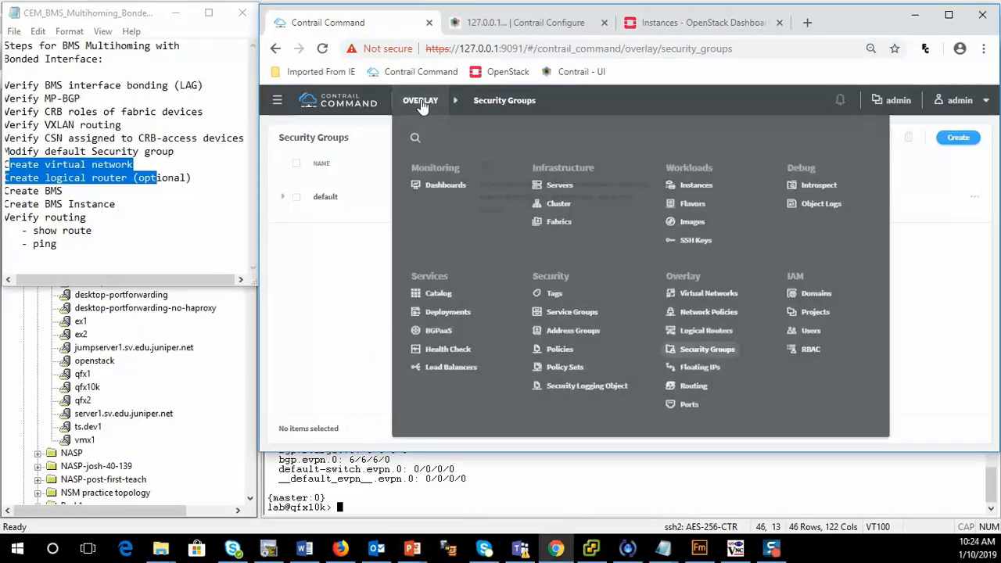
{"action": "left_click", "coordinate": [695, 297]}
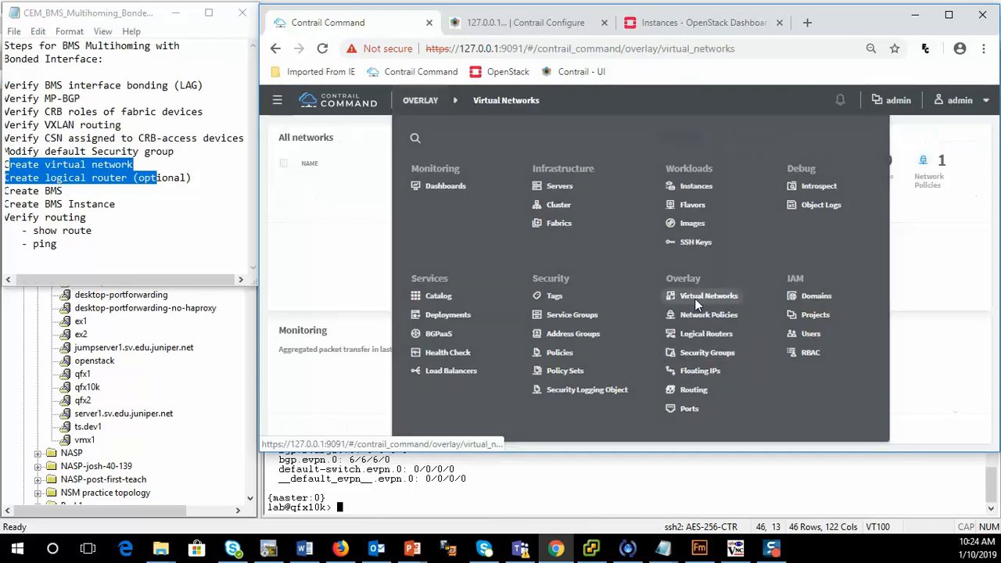
{"action": "left_click", "coordinate": [674, 143]}
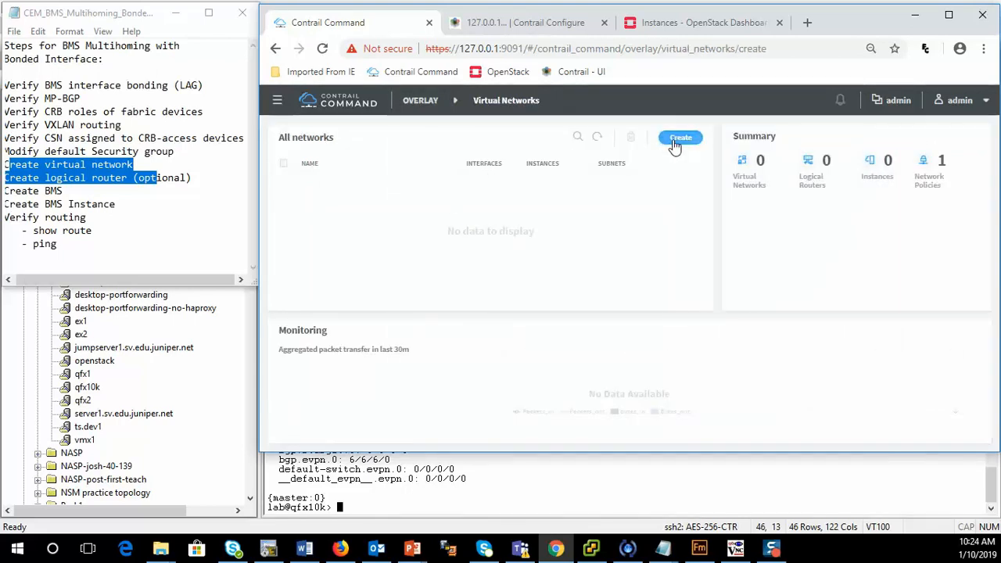
{"action": "left_click", "coordinate": [344, 180]}
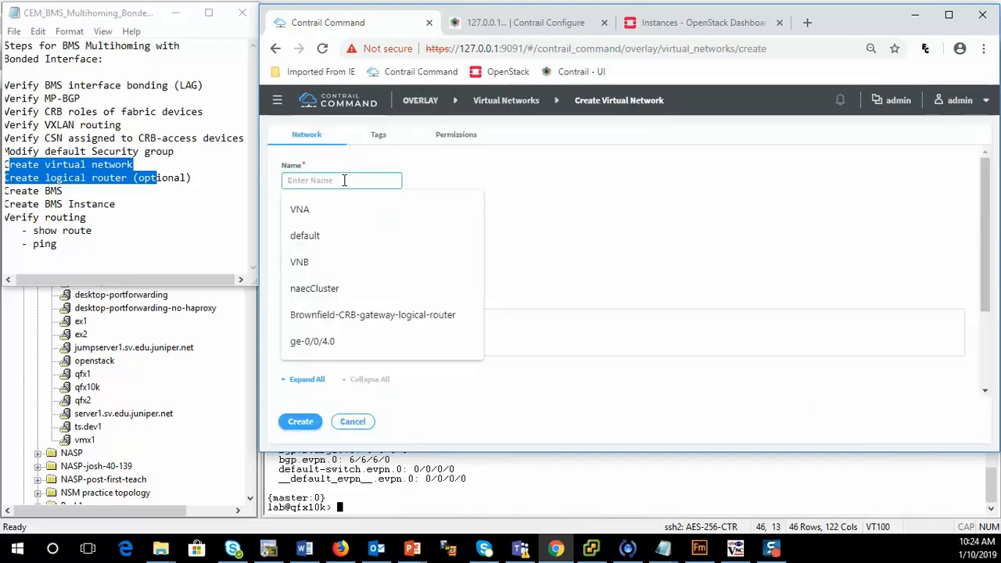
{"action": "type", "text": "VNA"}
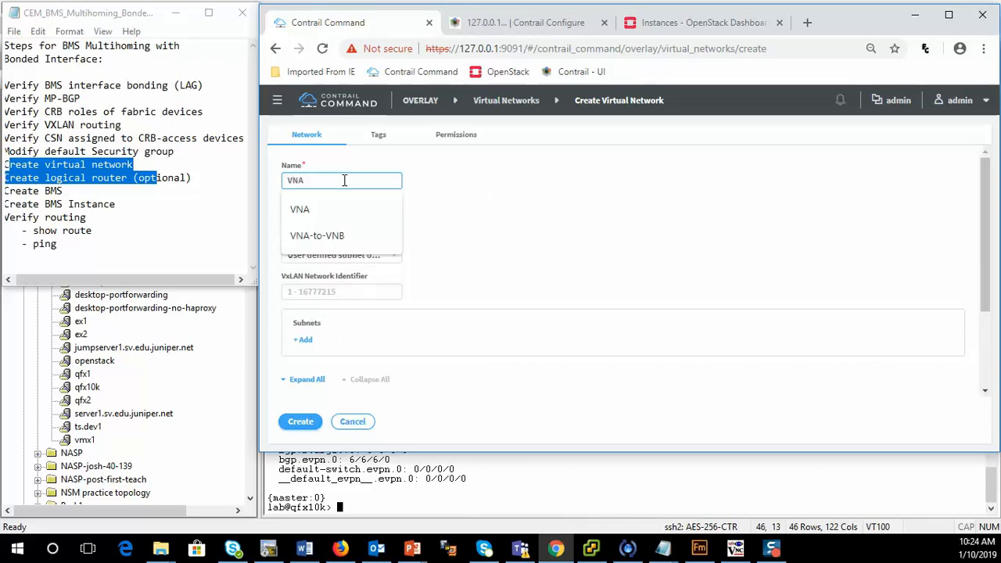
{"action": "left_click", "coordinate": [471, 224]}
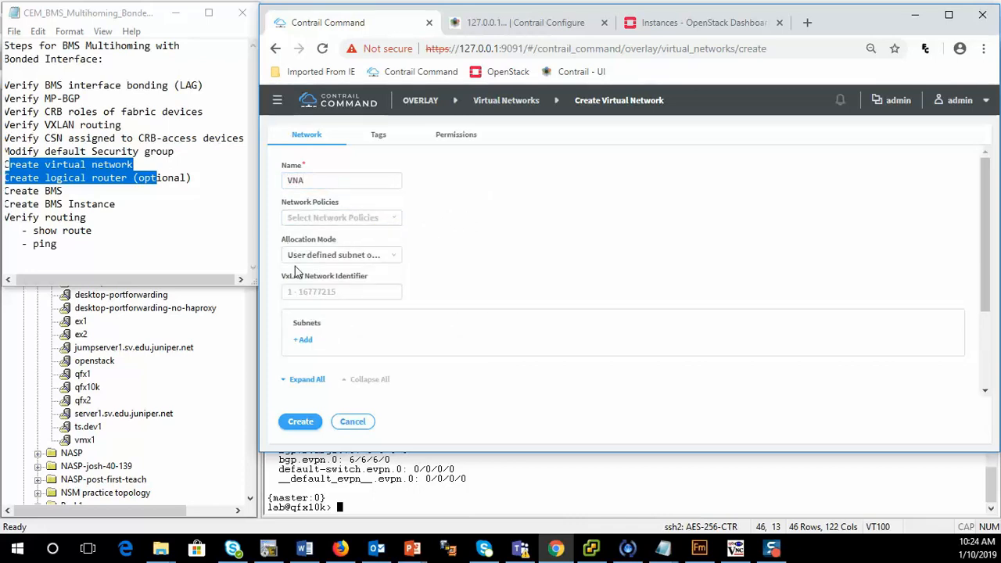
Step: Add a subnet with the default-domain IPAM, CIDR 192.168.1.0/24 and an allocation pool starting at 192.168.1.100, and create the virtual network
{"action": "left_click", "coordinate": [305, 342]}
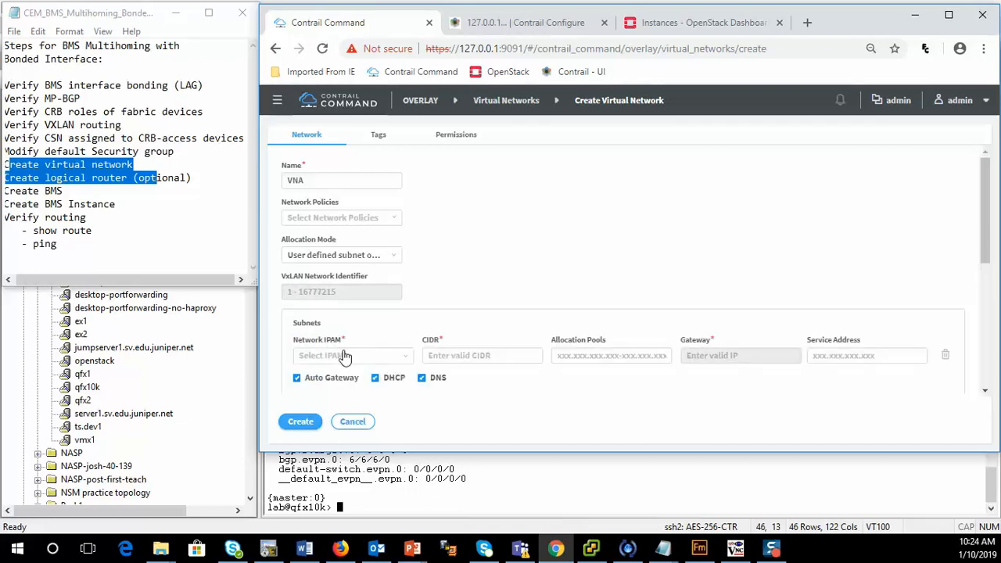
{"action": "left_click", "coordinate": [460, 356]}
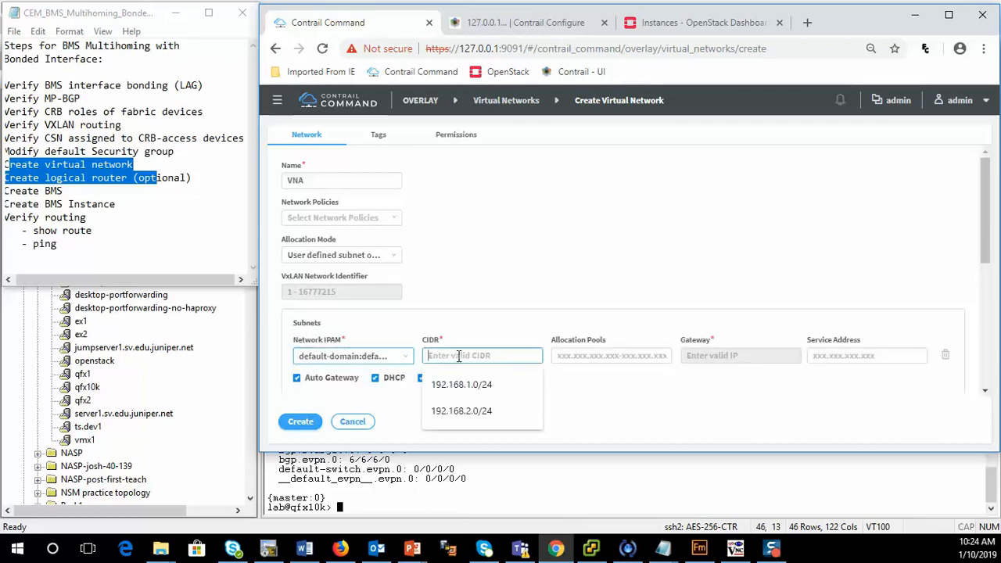
{"action": "left_click", "coordinate": [461, 384]}
{"action": "left_click", "coordinate": [572, 356]}
{"action": "left_click", "coordinate": [579, 389]}
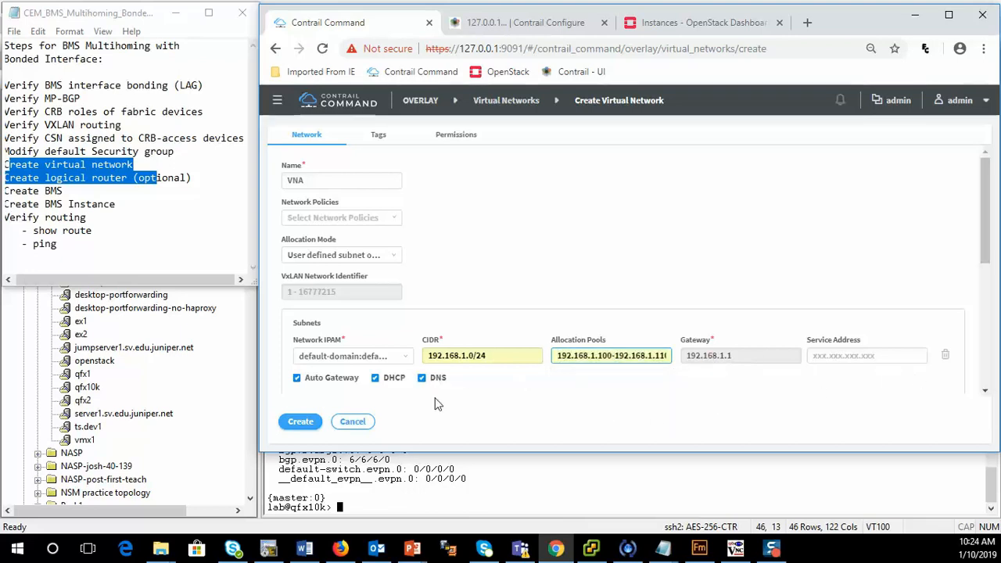
{"action": "left_click", "coordinate": [295, 426]}
{"action": "left_click", "coordinate": [292, 423]}
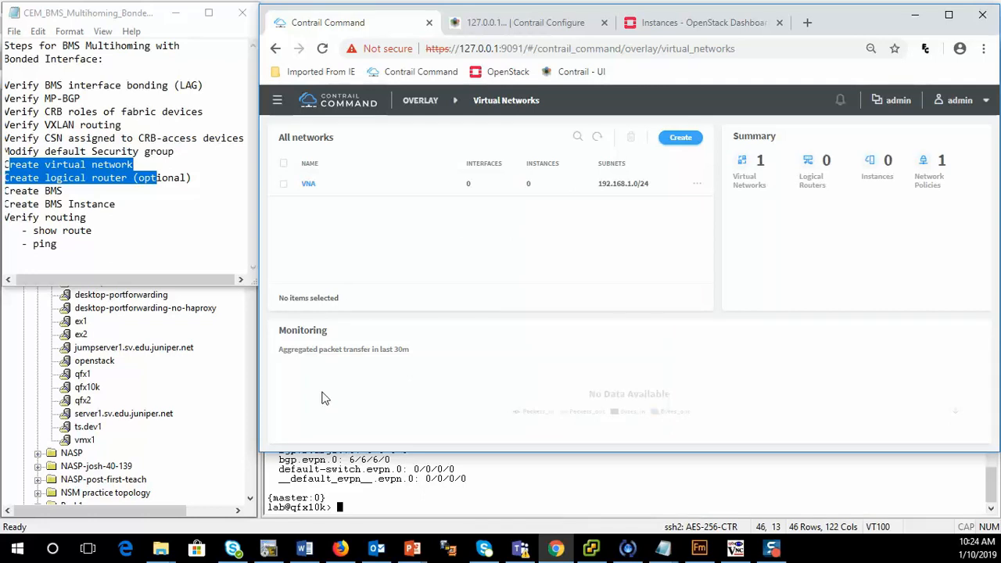
Step: Highlight the virtual network item and the word "(optional)" in the checklist, then review the logical router on the PowerPoint slide
{"action": "left_click", "coordinate": [43, 203]}
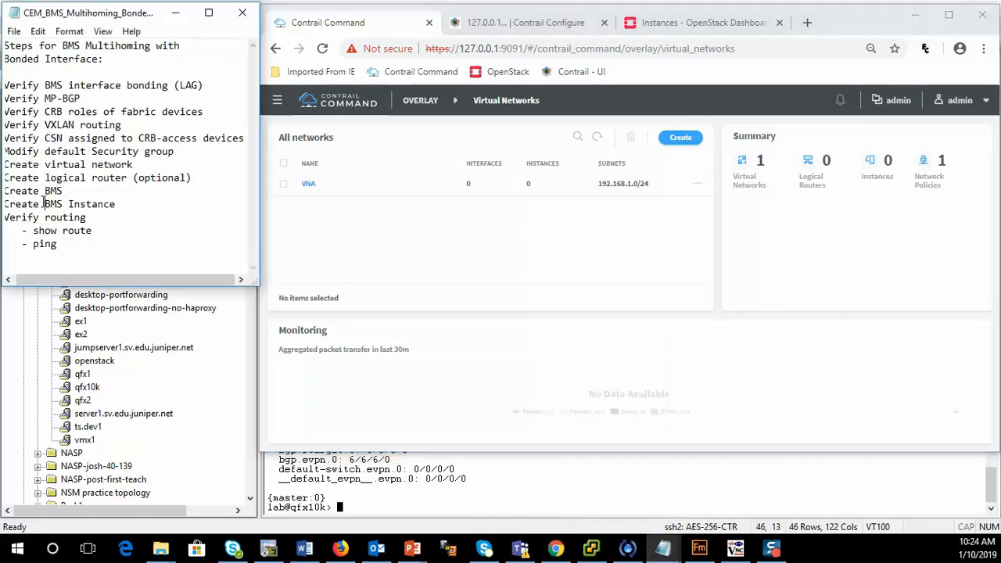
{"action": "left_click_drag", "start_coordinate": [6, 166], "coordinate": [166, 168]}
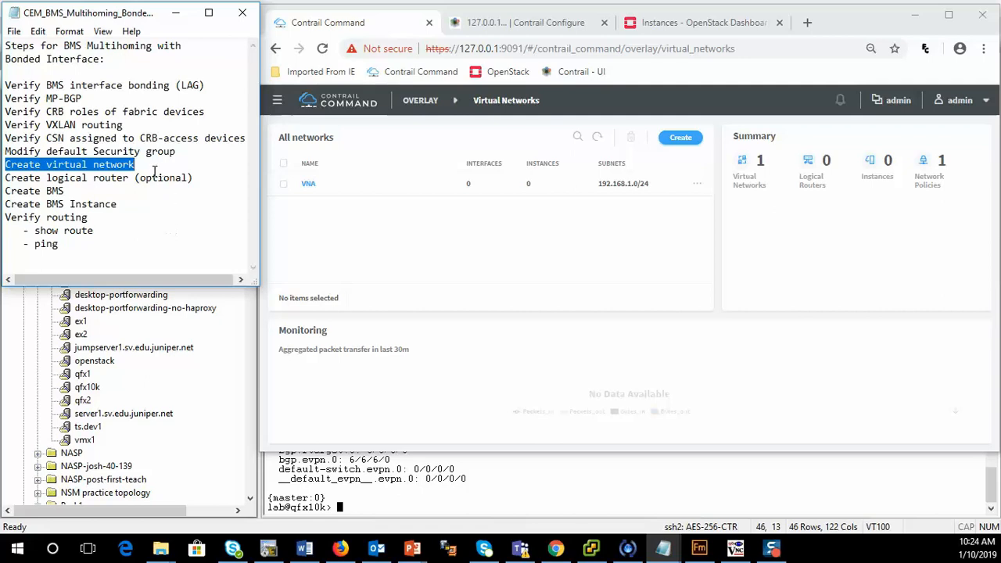
{"action": "left_click_drag", "start_coordinate": [135, 178], "coordinate": [199, 181]}
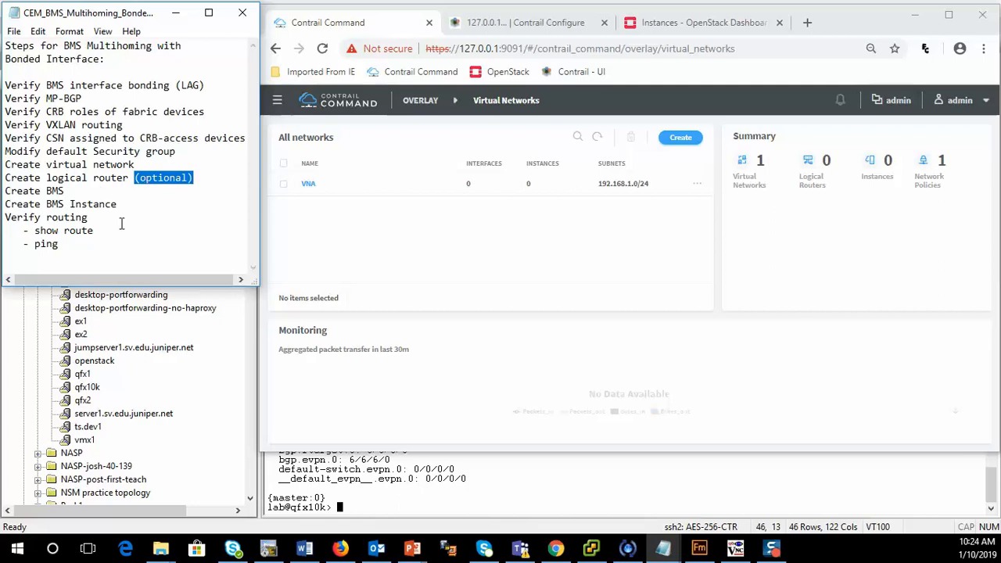
{"action": "left_click", "coordinate": [413, 549]}
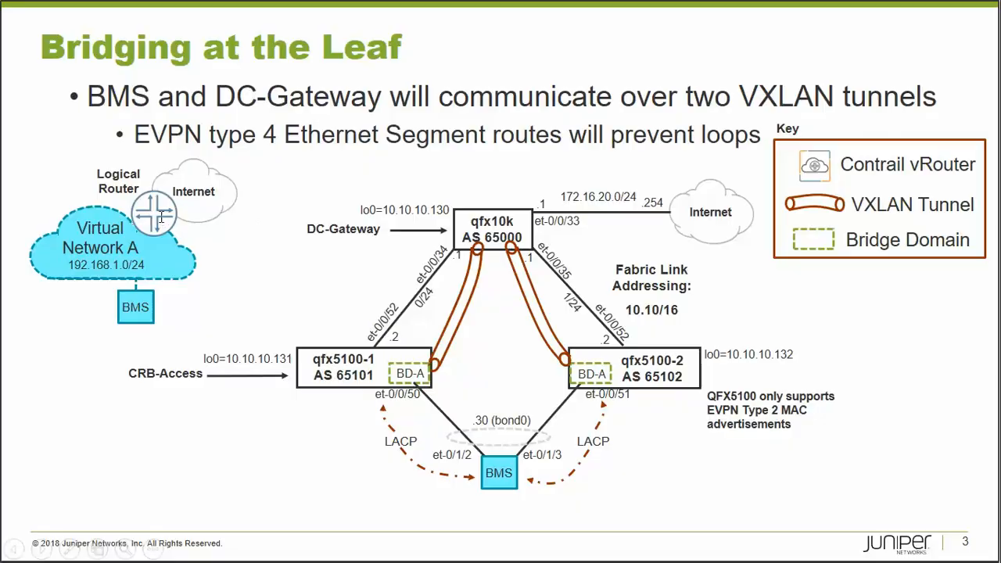
{"action": "key", "text": "alt+Tab"}
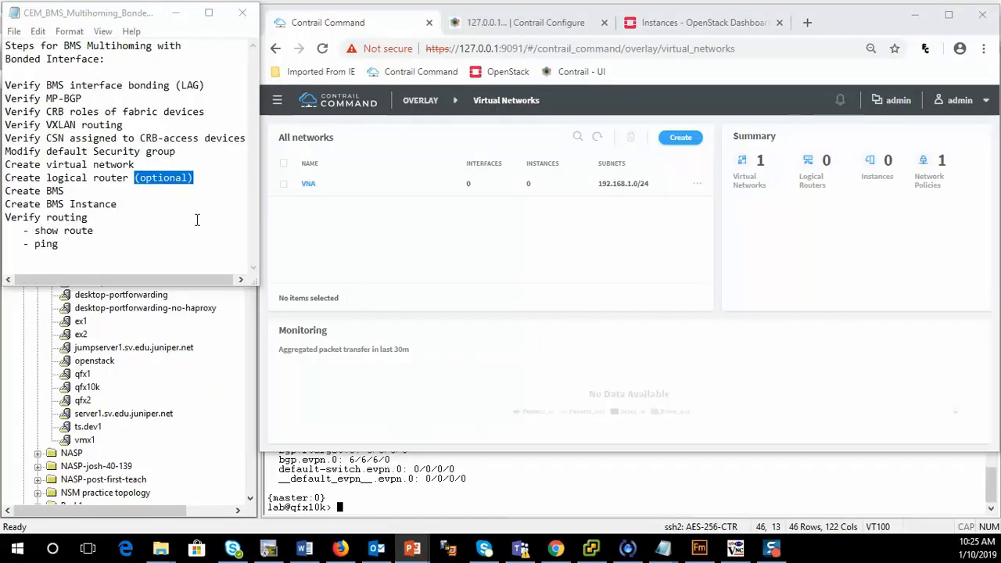
Step: Start a new logical router in Contrail Command and name it LRA
{"action": "left_click", "coordinate": [418, 100]}
{"action": "left_click", "coordinate": [708, 336]}
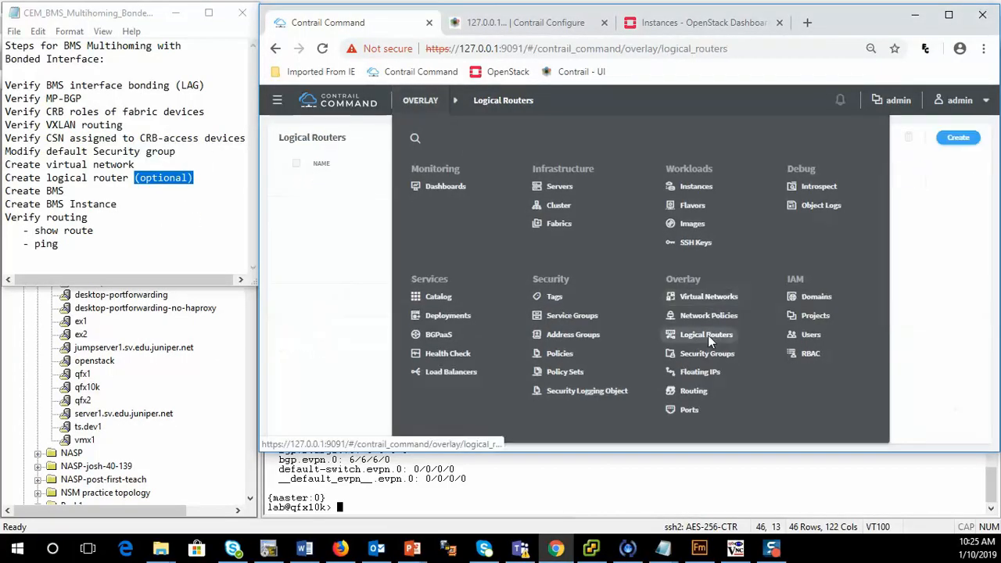
{"action": "left_click", "coordinate": [958, 139]}
{"action": "left_click", "coordinate": [288, 181]}
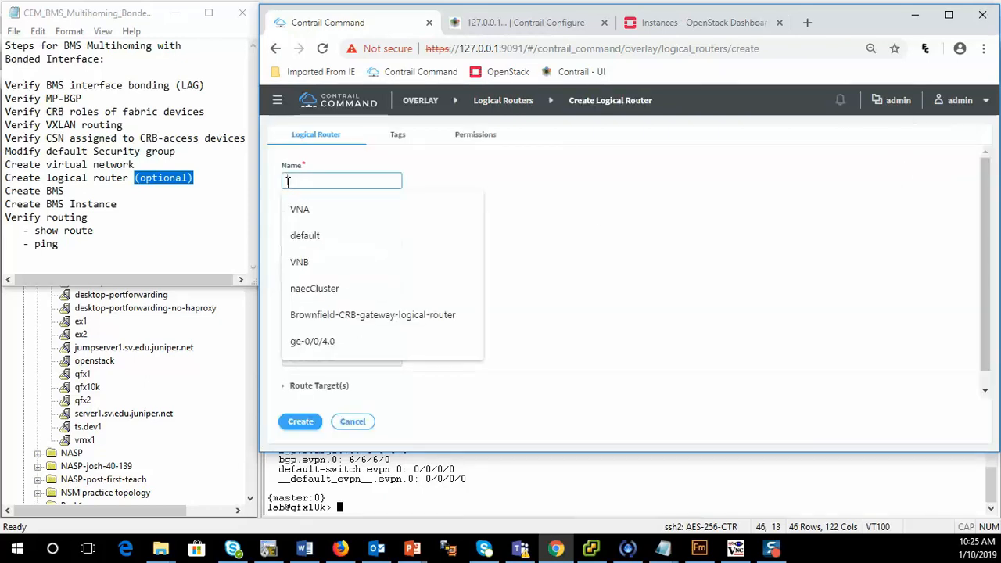
{"action": "type", "text": "LS"}
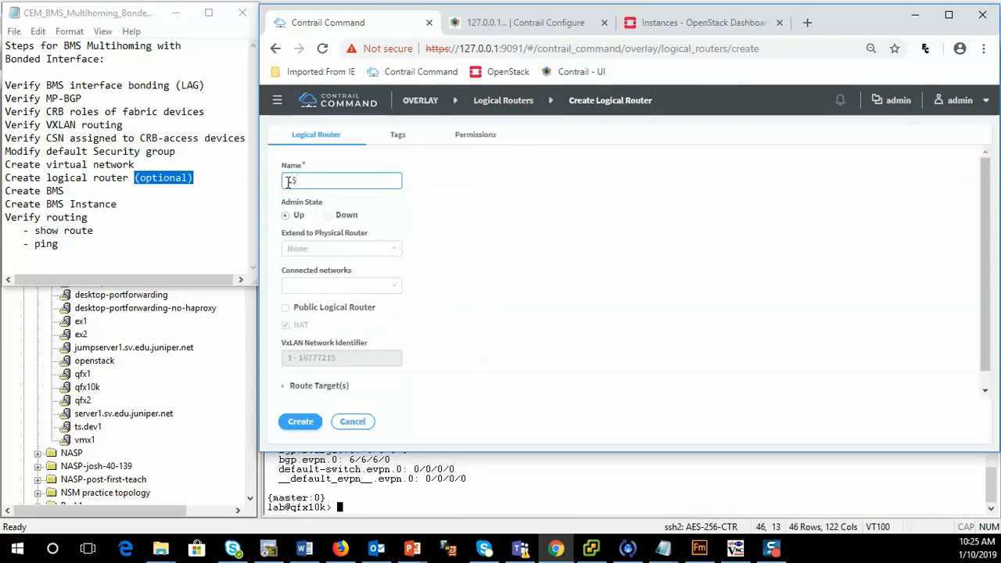
{"action": "key", "text": "BackSpace"}
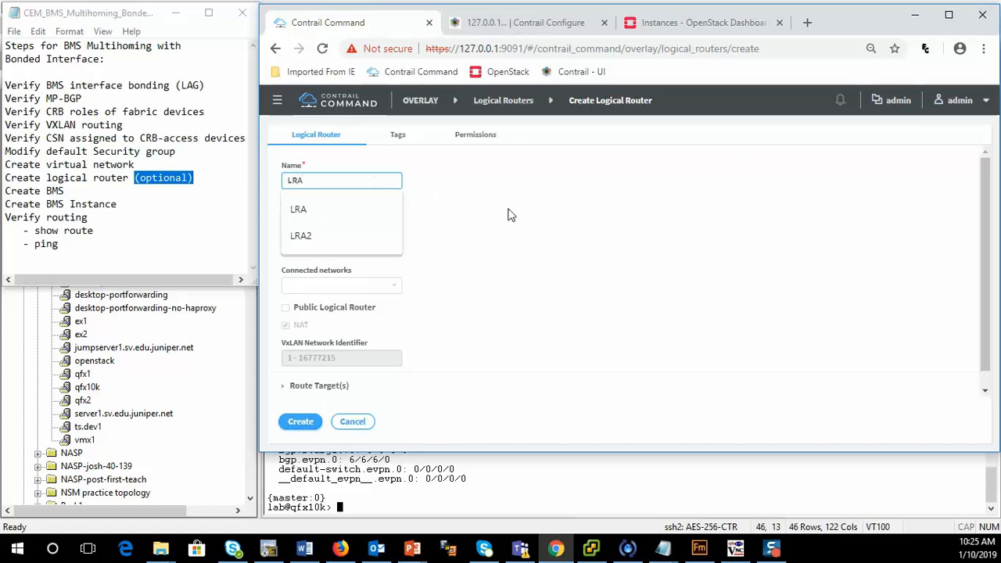
{"action": "left_click", "coordinate": [508, 215]}
Step: Extend the logical router to qfx10k, connect it to network VNA, make it a public logical router, and create it
{"action": "left_click", "coordinate": [320, 250]}
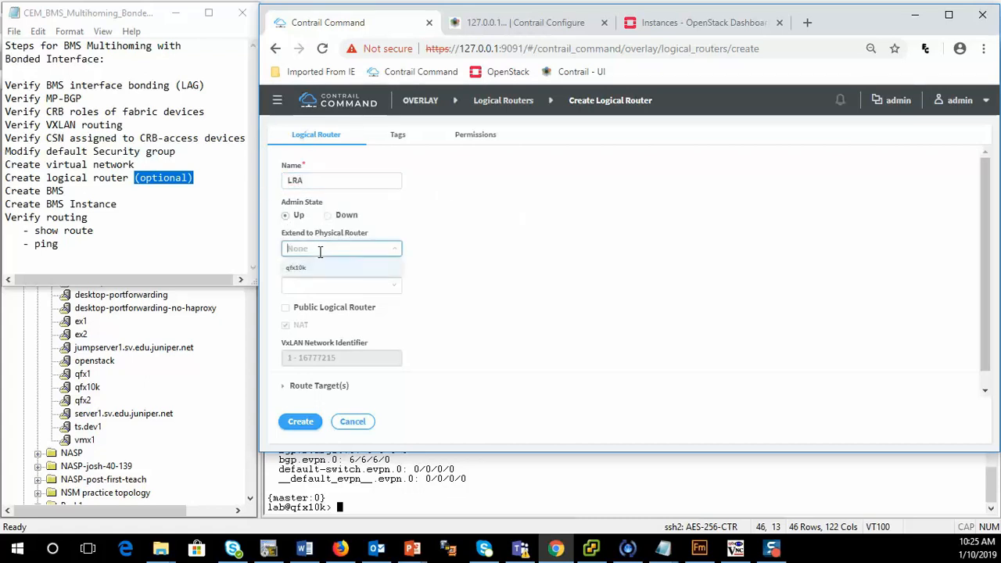
{"action": "left_click", "coordinate": [321, 267]}
{"action": "left_click", "coordinate": [345, 287]}
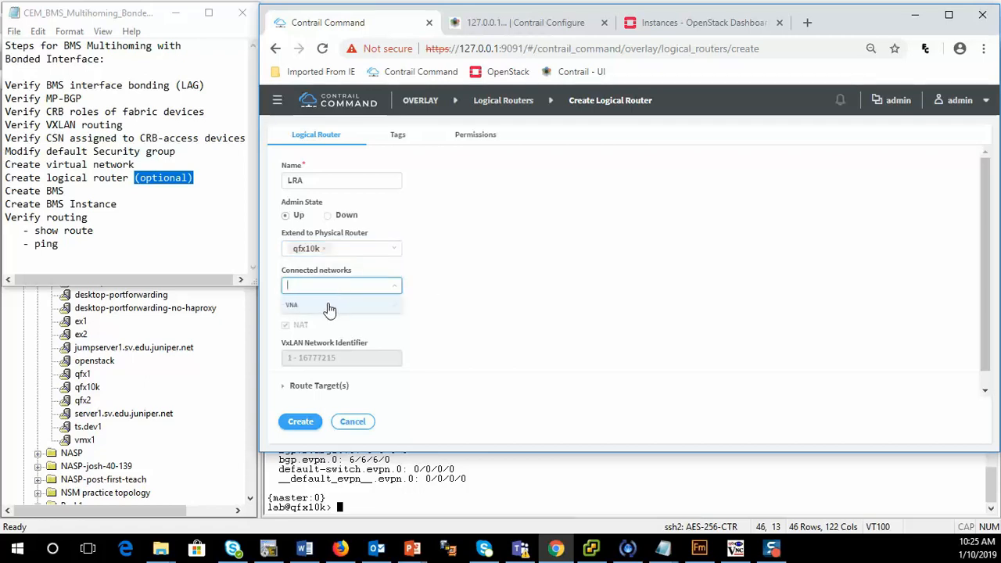
{"action": "left_click", "coordinate": [328, 306]}
{"action": "left_click", "coordinate": [467, 337]}
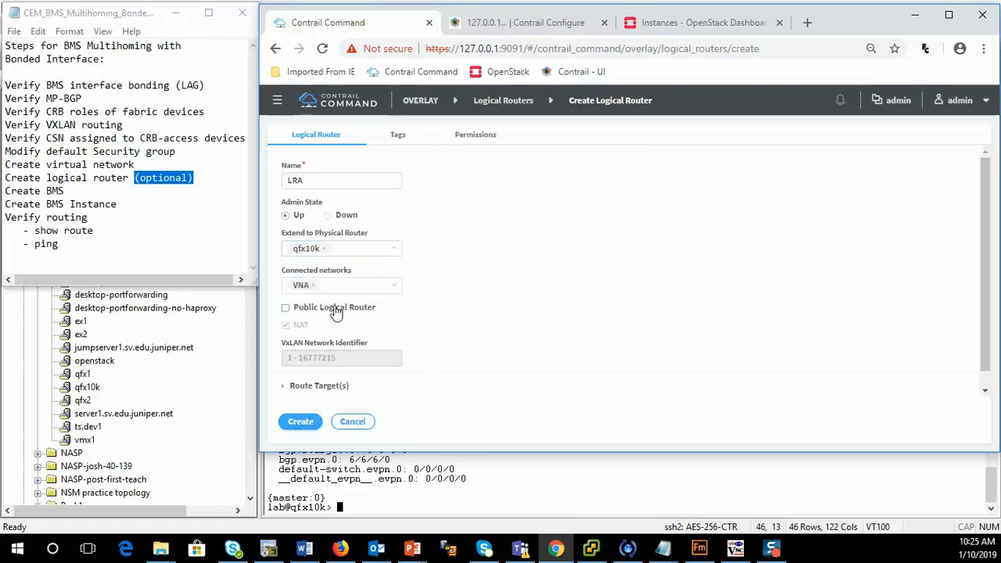
{"action": "left_click", "coordinate": [288, 310]}
{"action": "left_click", "coordinate": [302, 424]}
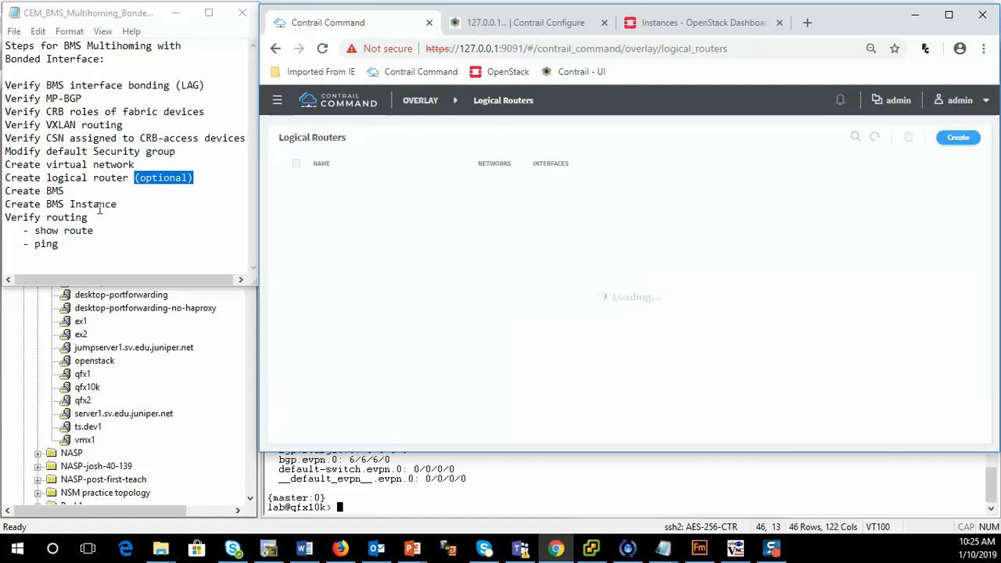
Step: Highlight the Create BMS item in the checklist, then start a new server in Detailed mode with the Baremetal workload type
{"action": "left_click", "coordinate": [59, 202]}
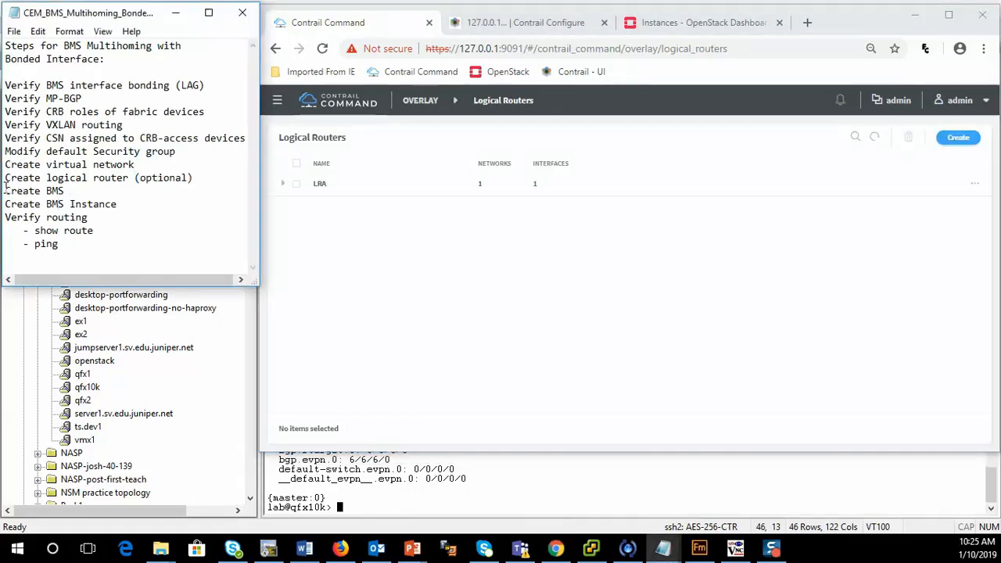
{"action": "left_click_drag", "start_coordinate": [4, 190], "coordinate": [61, 190]}
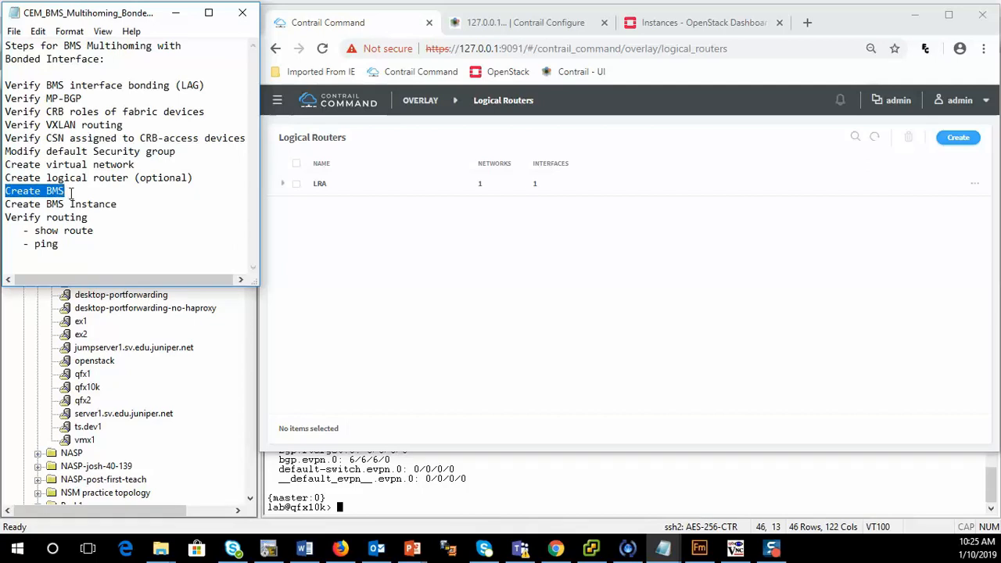
{"action": "left_click", "coordinate": [427, 101]}
{"action": "left_click", "coordinate": [560, 188]}
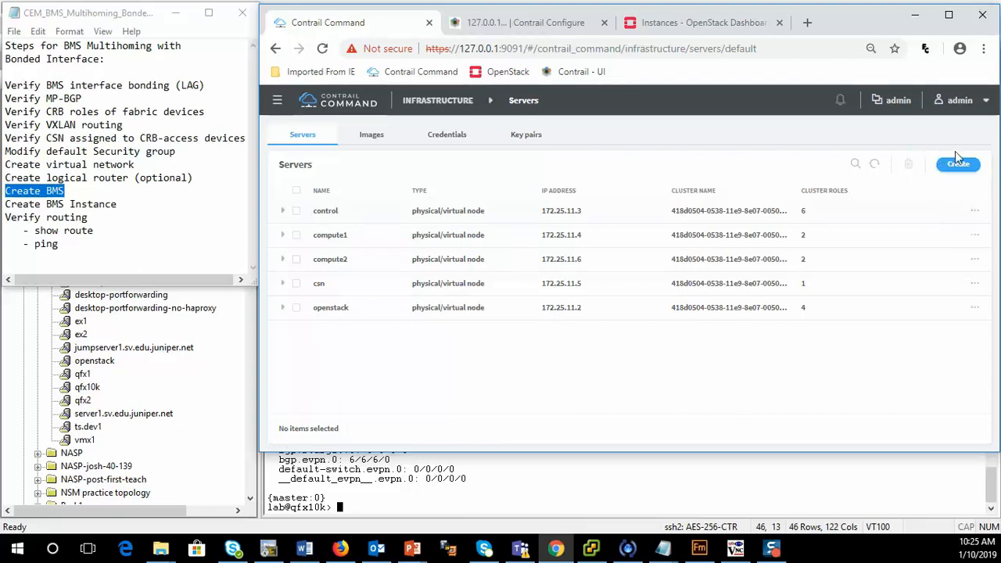
{"action": "left_click", "coordinate": [961, 166]}
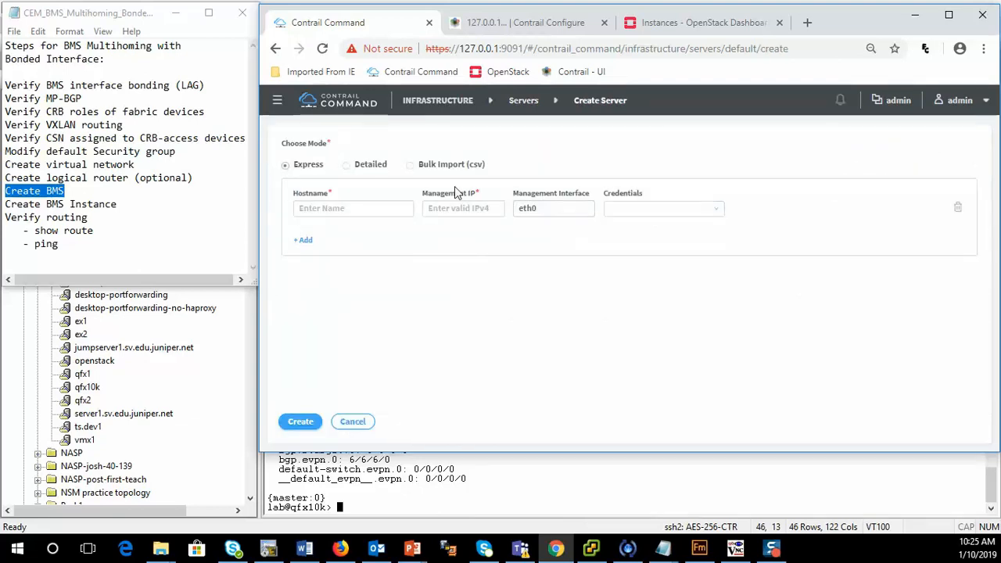
{"action": "left_click", "coordinate": [346, 166]}
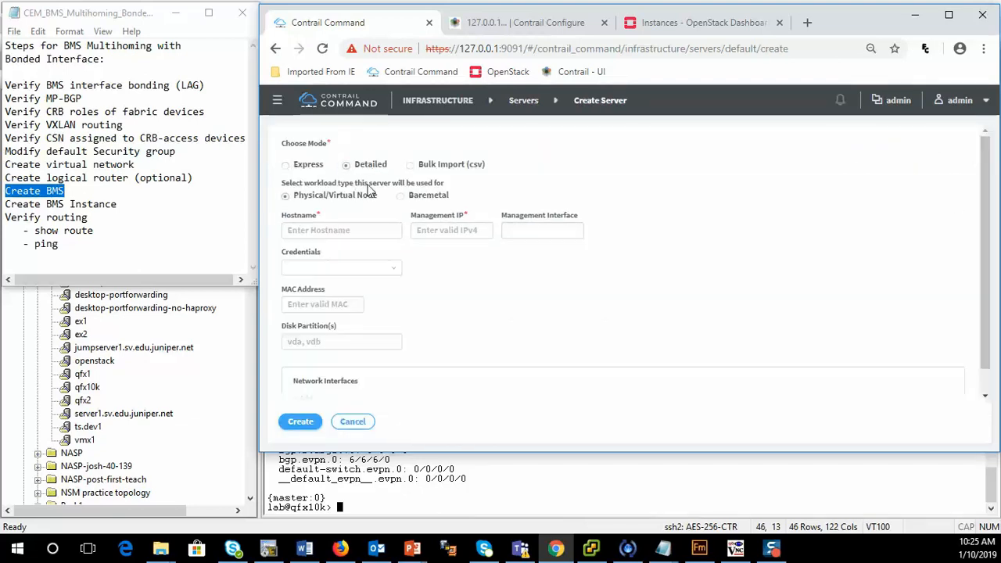
{"action": "left_click", "coordinate": [401, 196]}
Step: Set the baremetal server's hostname to BMS and name its first network interface et-0/1/2
{"action": "left_click", "coordinate": [328, 228]}
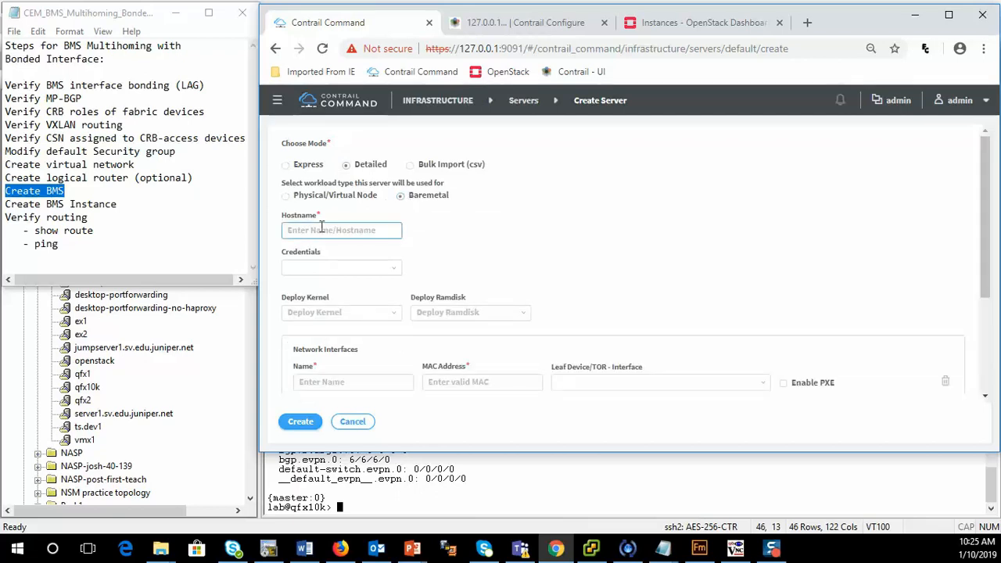
{"action": "left_click", "coordinate": [320, 229]}
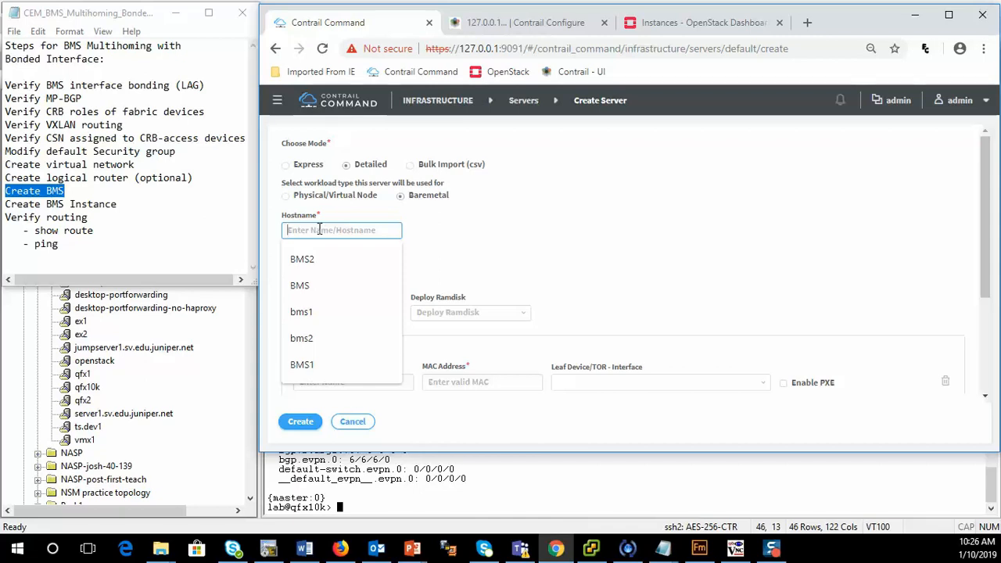
{"action": "left_click", "coordinate": [323, 287]}
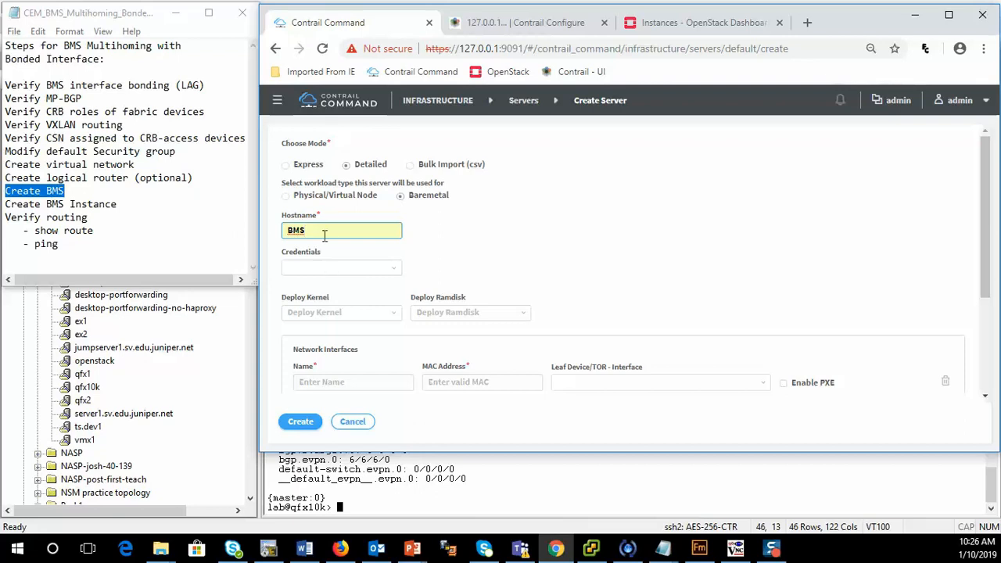
{"action": "scroll", "coordinate": [554, 264], "scroll_direction": "down", "scroll_amount": 2}
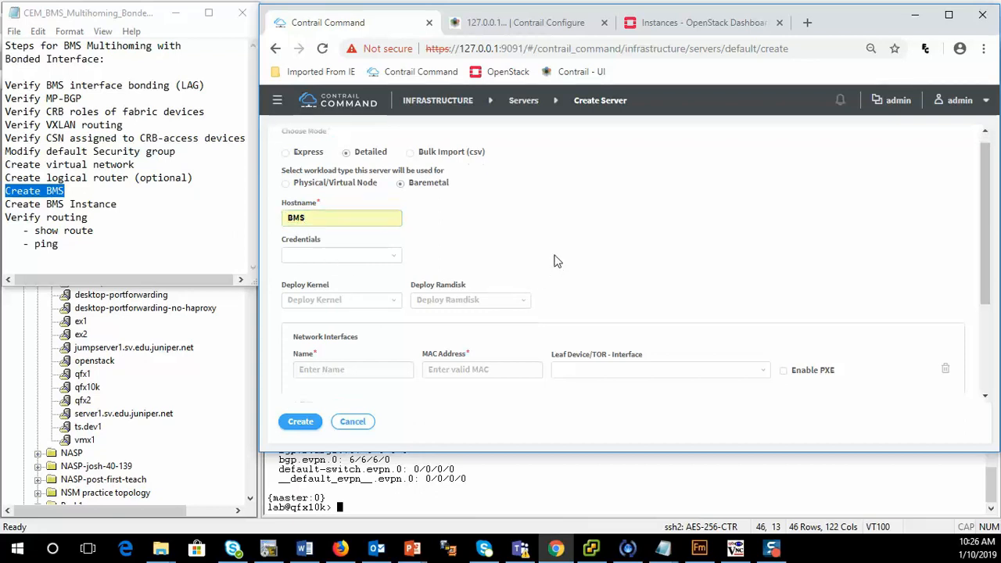
{"action": "left_click", "coordinate": [343, 308]}
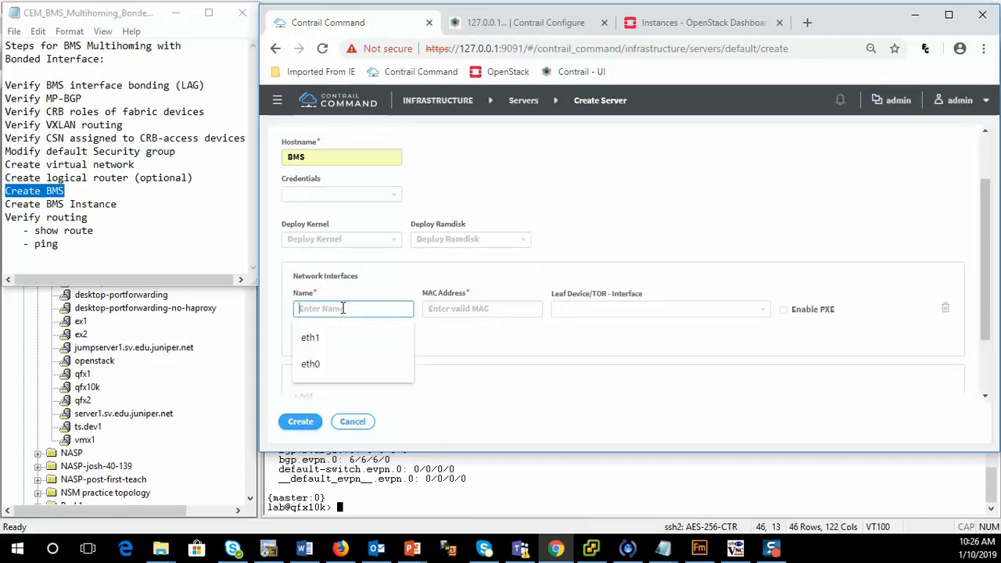
{"action": "type", "text": "et-0/1/2"}
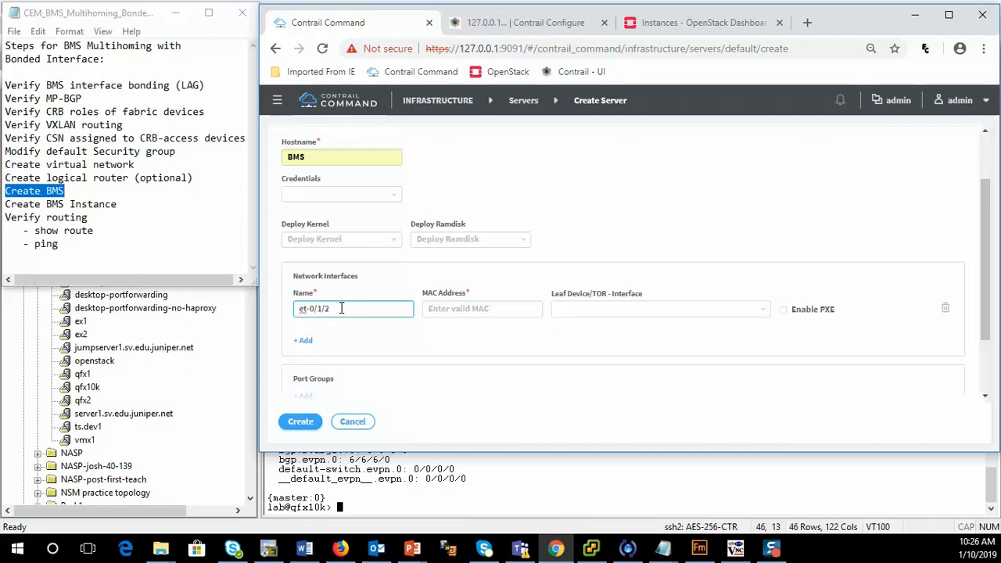
Step: Switch to the bms session in SecureCRT and show the details of interface et-0/1/2
{"action": "left_click", "coordinate": [473, 310]}
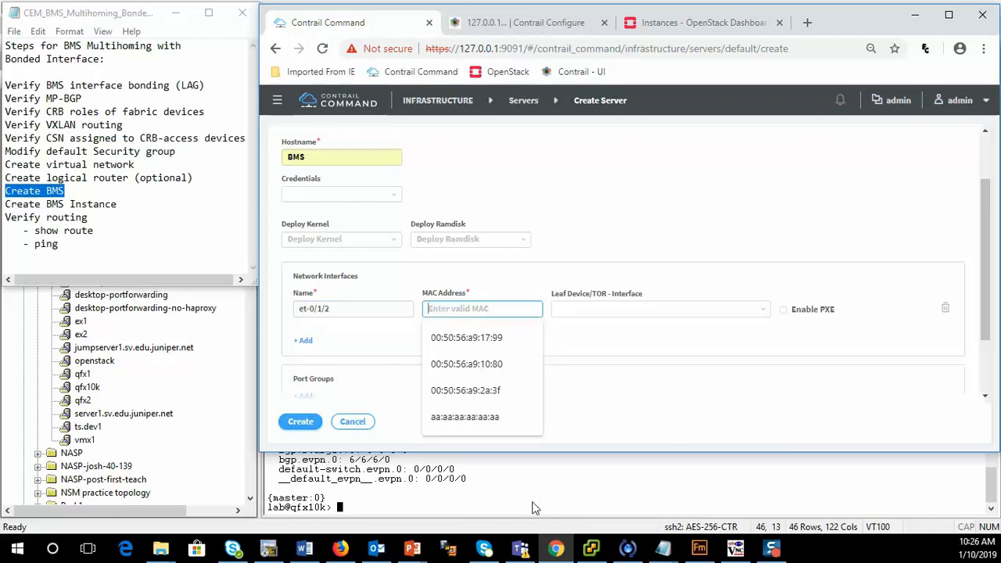
{"action": "left_click", "coordinate": [534, 509]}
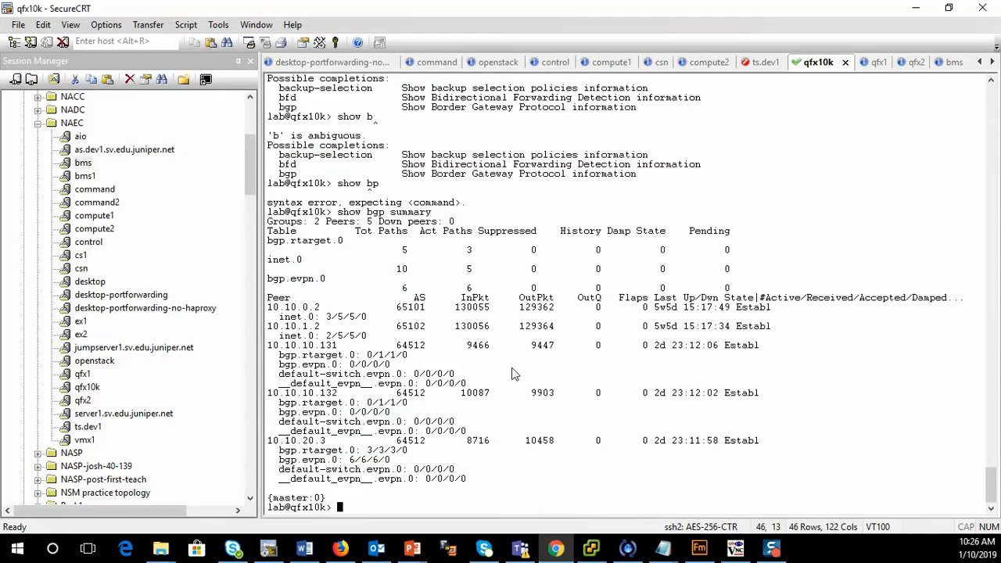
{"action": "left_click", "coordinate": [951, 66]}
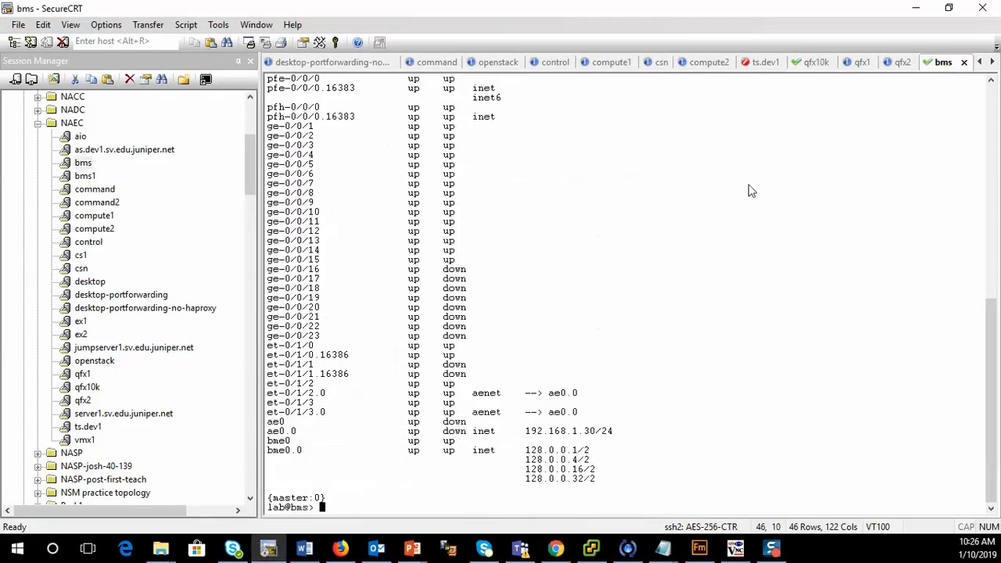
{"action": "type", "text": "set int"}
{"action": "key", "text": "space"}
{"action": "type", "text": "e"}
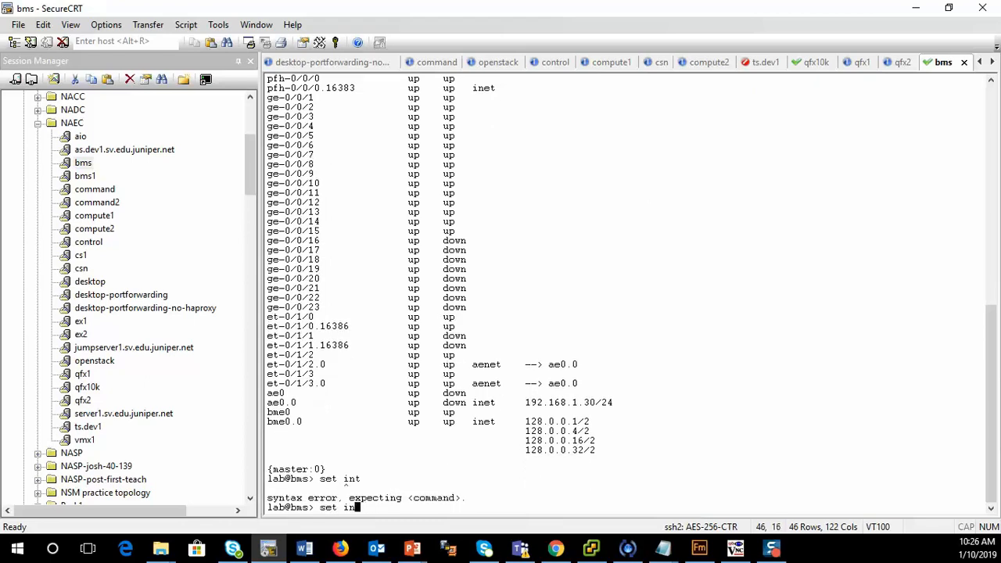
{"action": "type", "text": "show interfaces "}
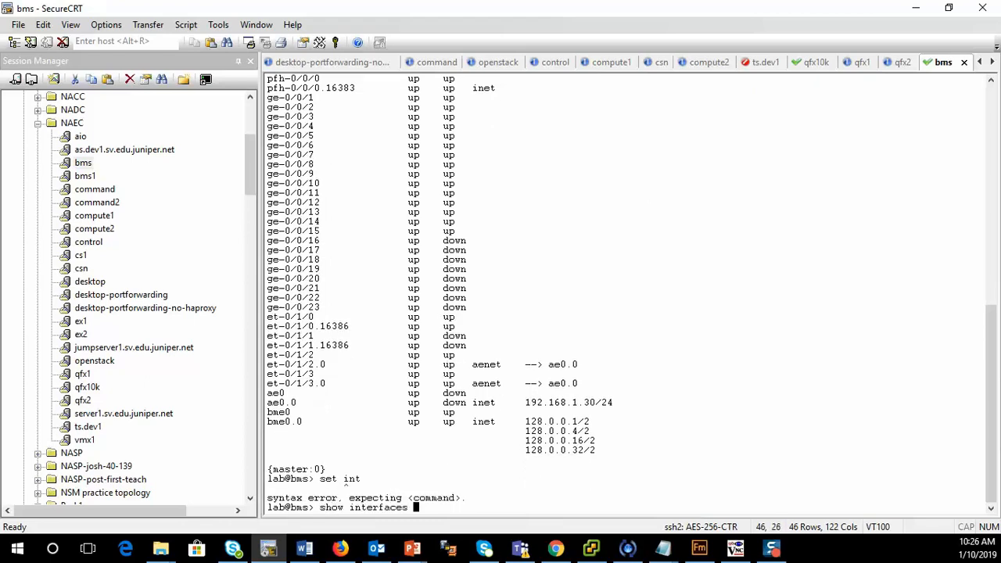
{"action": "type", "text": "et-0/1/2"}
{"action": "key", "text": "Return"}
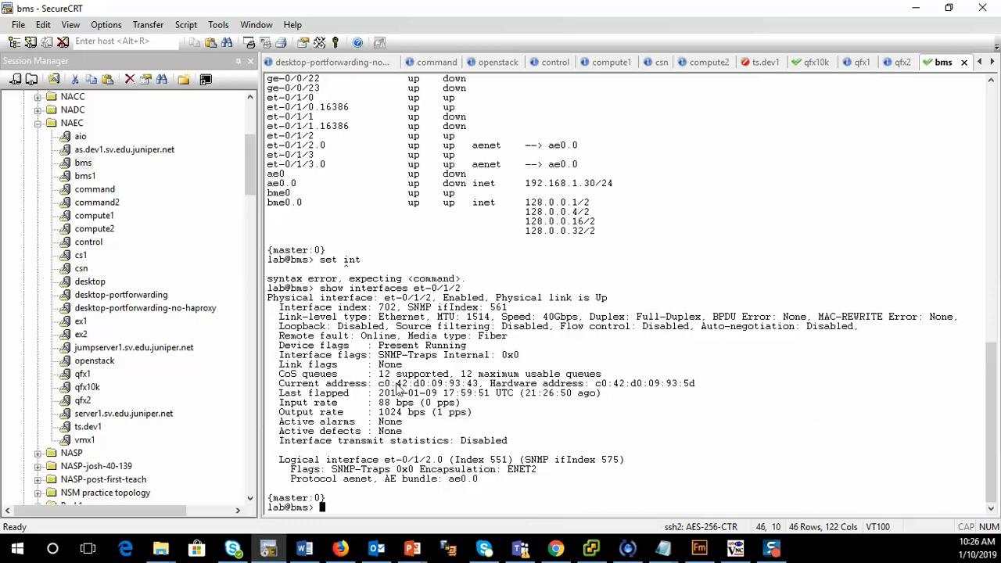
Step: Copy et-0/1/2's current address c0:42:d0:09:93:43 into its MAC address in Contrail Command and set its leaf interface to qfx5100-1 - et-0/0/50
{"action": "left_click_drag", "start_coordinate": [378, 383], "coordinate": [484, 392]}
{"action": "key", "text": "ctrl+c"}
{"action": "key", "text": "alt+Tab"}
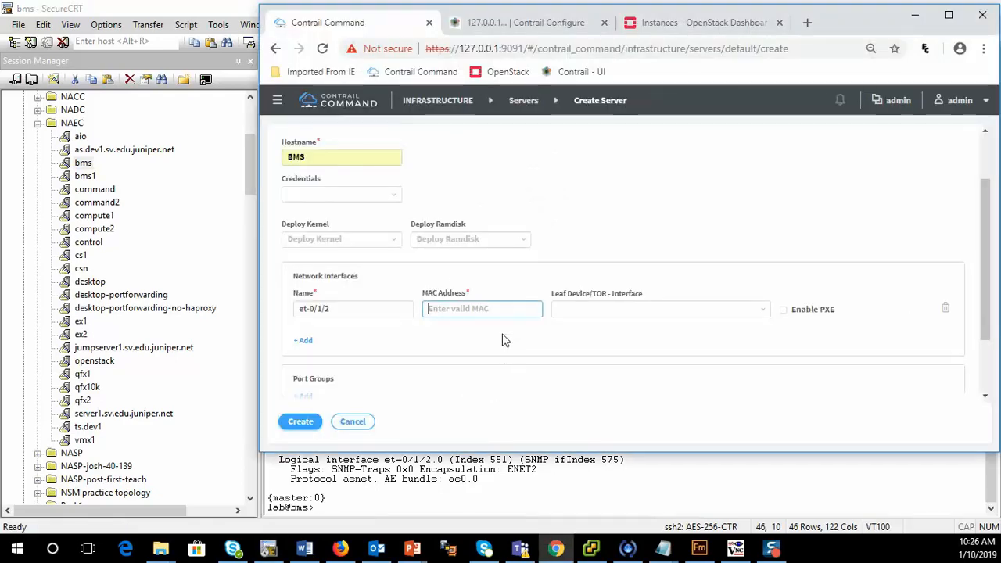
{"action": "left_click", "coordinate": [461, 311]}
{"action": "key", "text": "ctrl+v"}
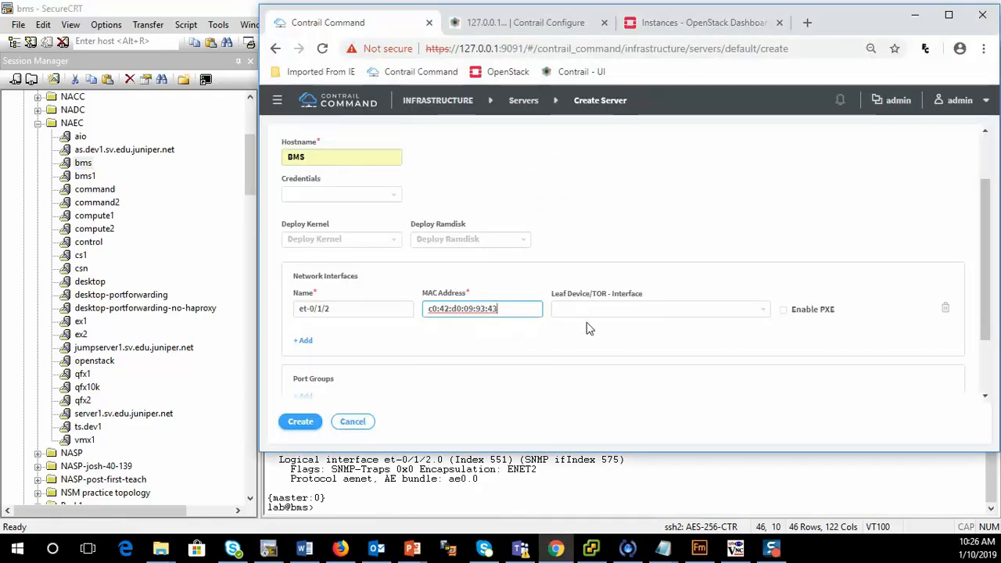
{"action": "left_click", "coordinate": [597, 309]}
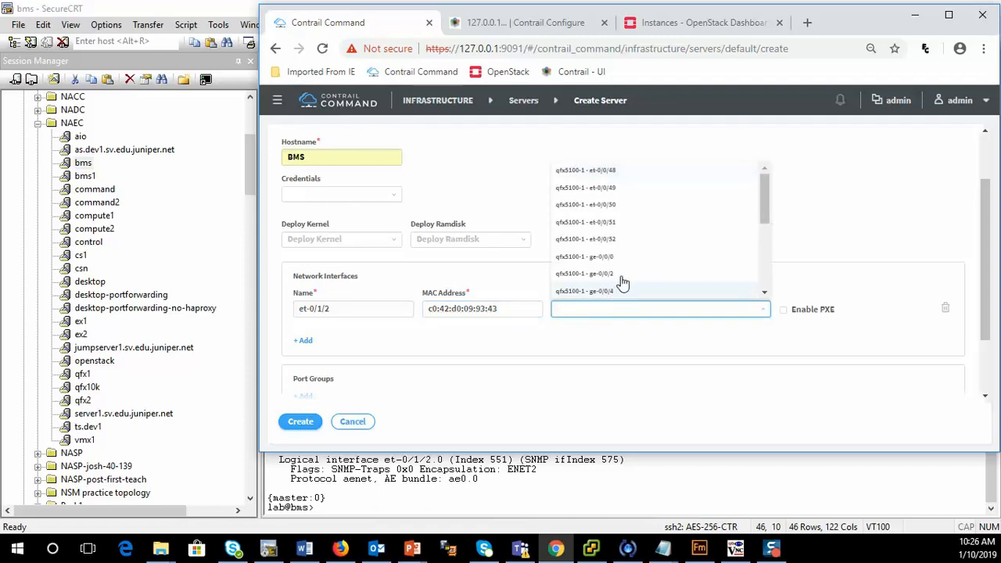
{"action": "left_click", "coordinate": [594, 206]}
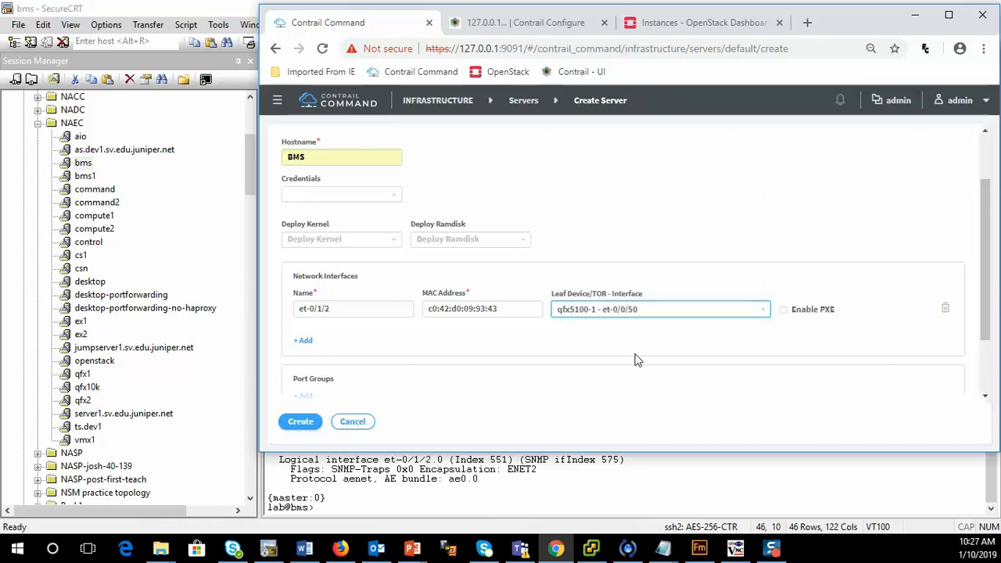
Step: Add a second network interface to the baremetal server and name it et-0/1/3
{"action": "left_click", "coordinate": [306, 345]}
{"action": "left_click", "coordinate": [341, 355]}
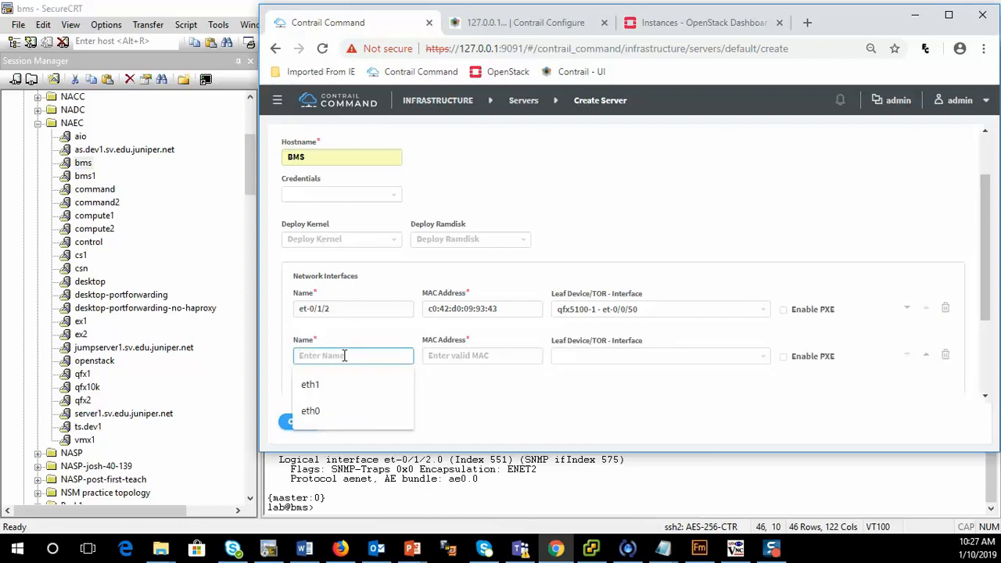
{"action": "type", "text": "et-0//"}
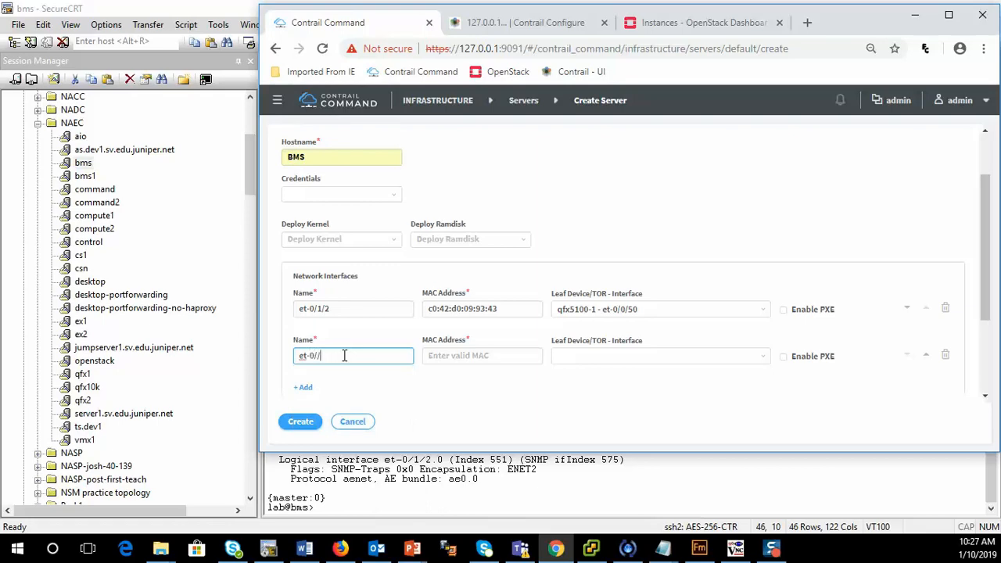
{"action": "type", "text": "/"}
{"action": "key", "text": "Tab"}
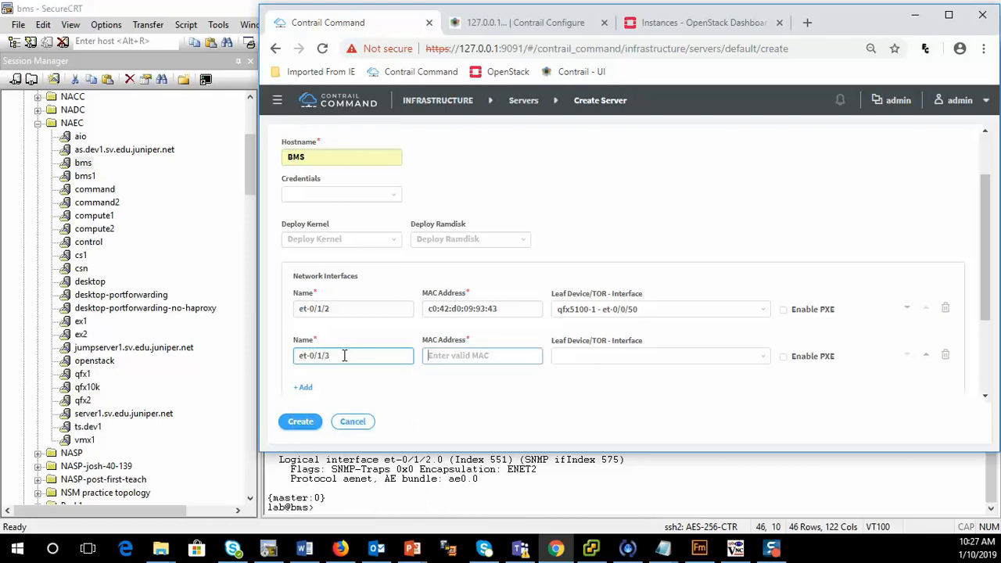
Step: Switch back to the bms session in SecureCRT and show the details of interface et-0/1/3
{"action": "key", "text": "alt+Tab"}
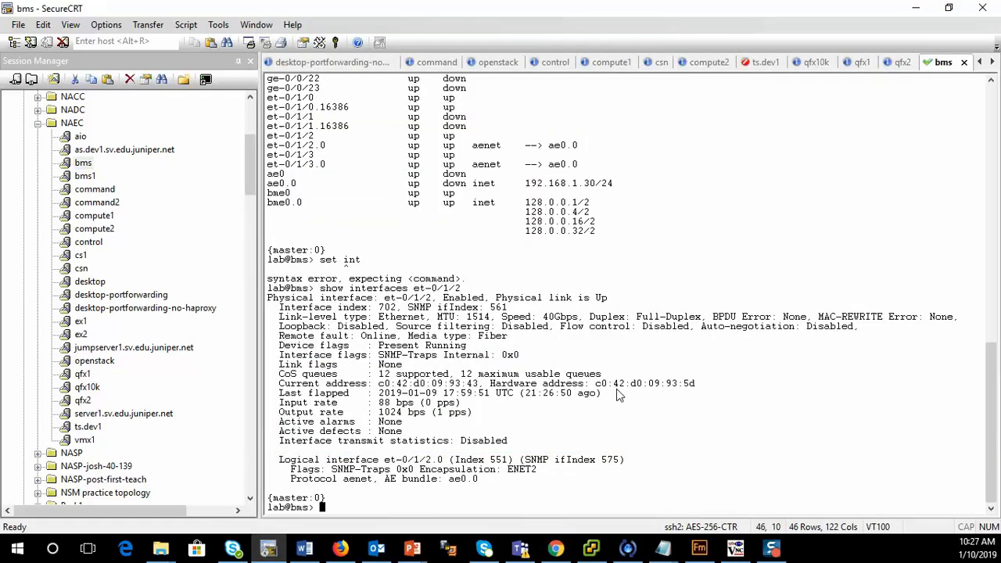
{"action": "key", "text": "Up"}
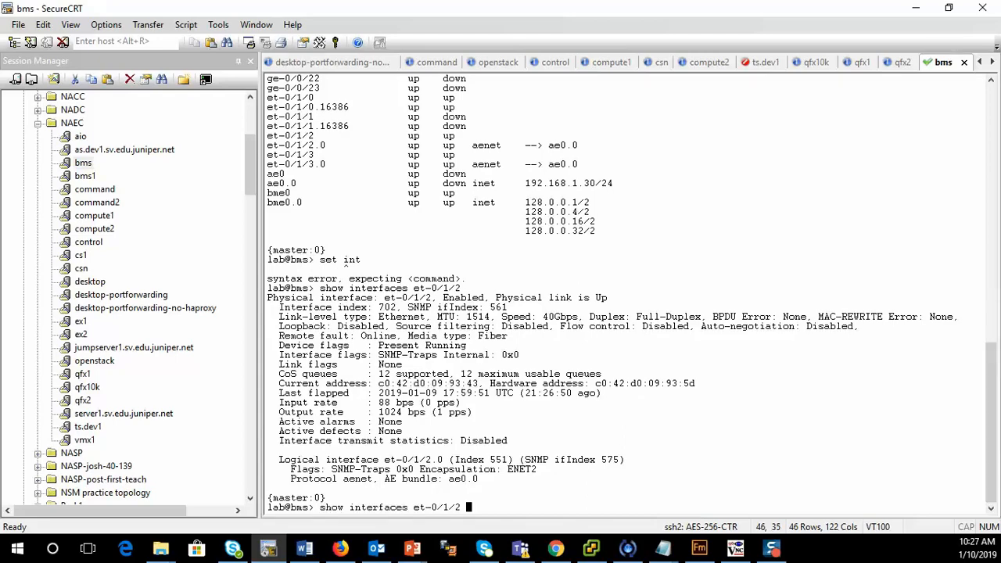
{"action": "key", "text": "BackSpace"}
{"action": "type", "text": "3"}
{"action": "key", "text": "Return"}
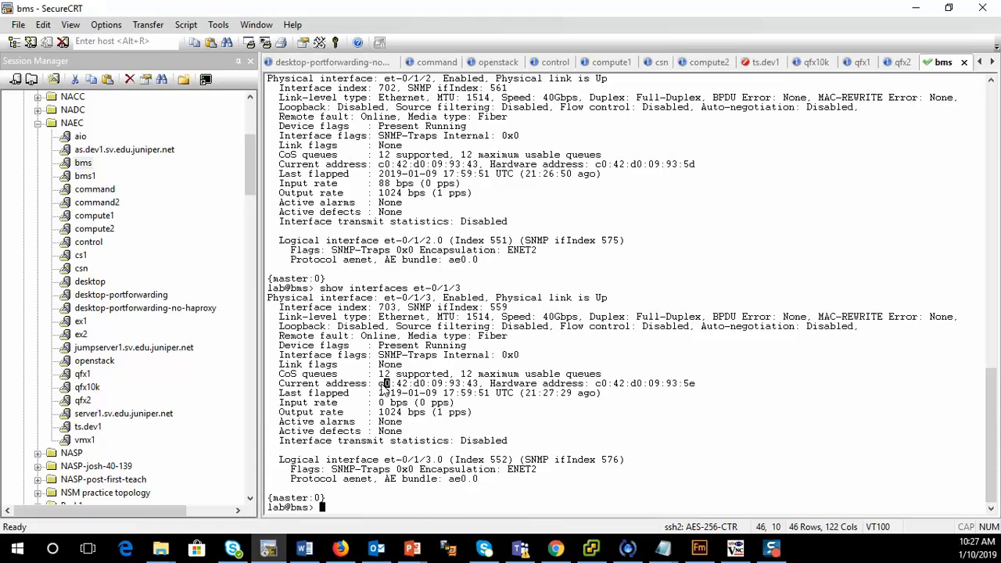
Step: Copy et-0/1/3's current address c0:42:d0:09:93:43 into its MAC address in Contrail Command and set its leaf interface to qfx5100-2 - et-0/0/51
{"action": "left_click_drag", "start_coordinate": [378, 383], "coordinate": [487, 397]}
{"action": "key", "text": "ctrl+c"}
{"action": "key", "text": "alt+Tab"}
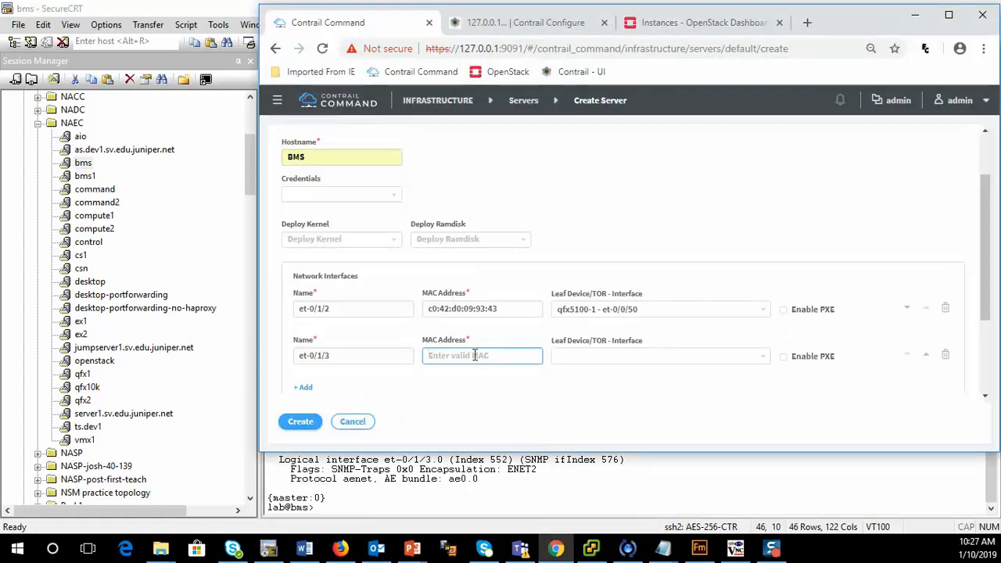
{"action": "left_click", "coordinate": [474, 357]}
{"action": "key", "text": "ctrl+v"}
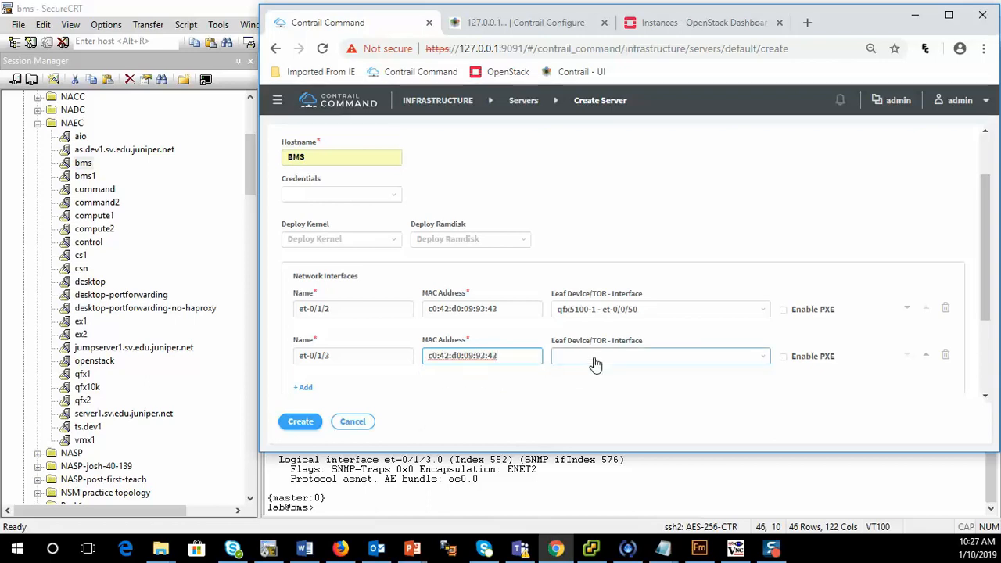
{"action": "left_click", "coordinate": [594, 357]}
{"action": "scroll", "coordinate": [599, 308], "scroll_direction": "down", "scroll_amount": 5}
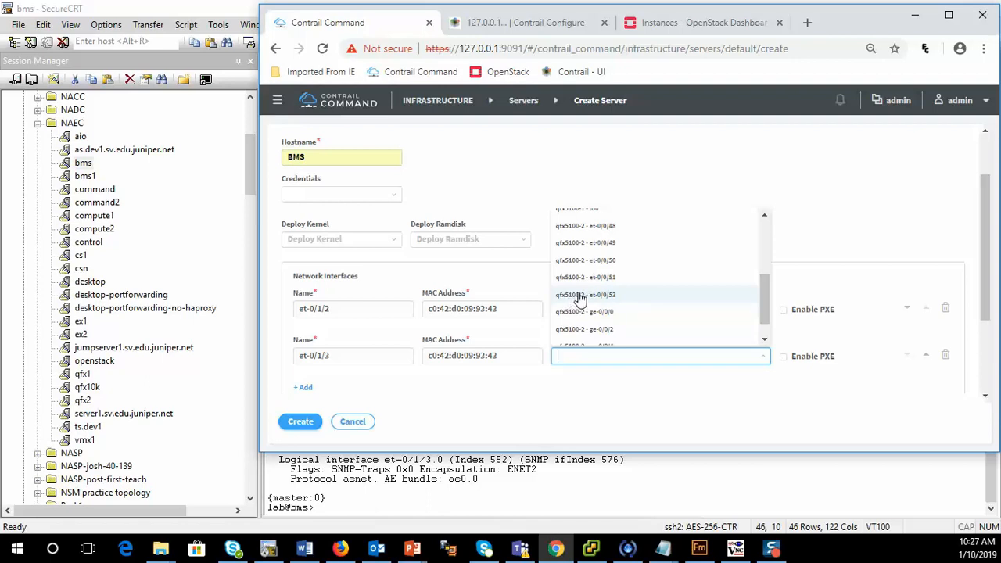
{"action": "left_click", "coordinate": [573, 284]}
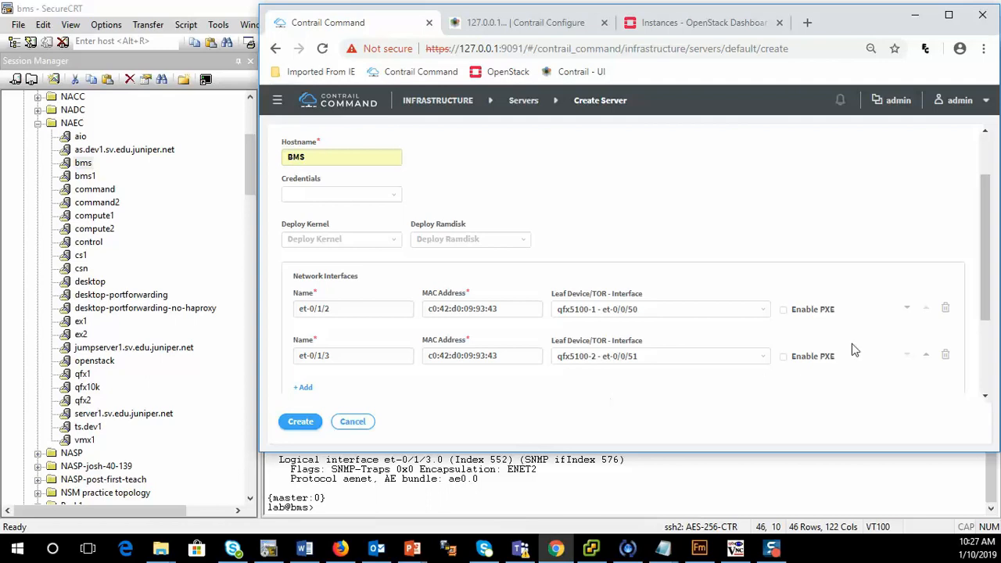
Step: Add a port group named ae0 with et-0/1/2 and et-0/1/3 as its member interfaces
{"action": "scroll", "coordinate": [761, 307], "scroll_direction": "down", "scroll_amount": 3}
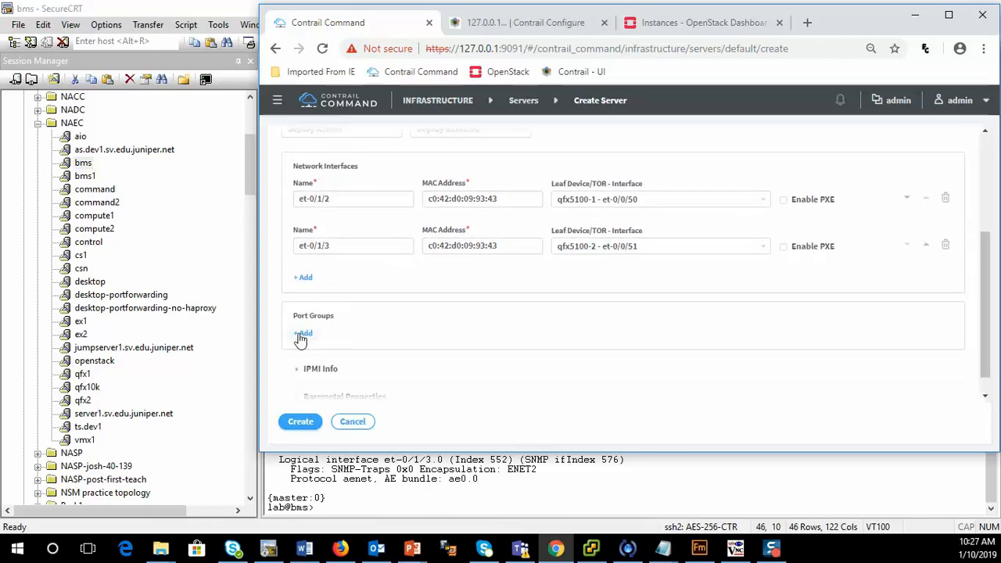
{"action": "left_click", "coordinate": [303, 334]}
{"action": "left_click", "coordinate": [357, 347]}
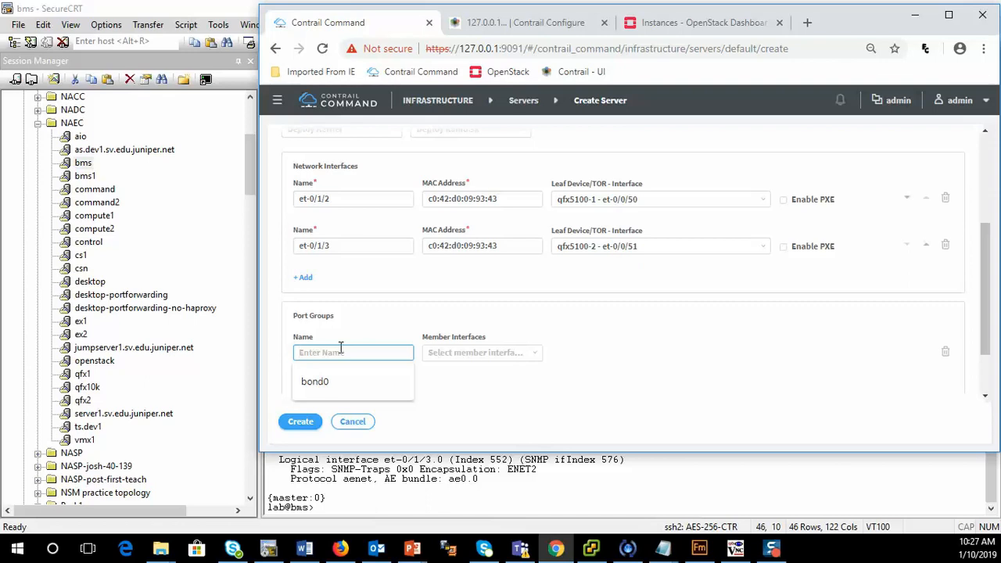
{"action": "type", "text": "ae0"}
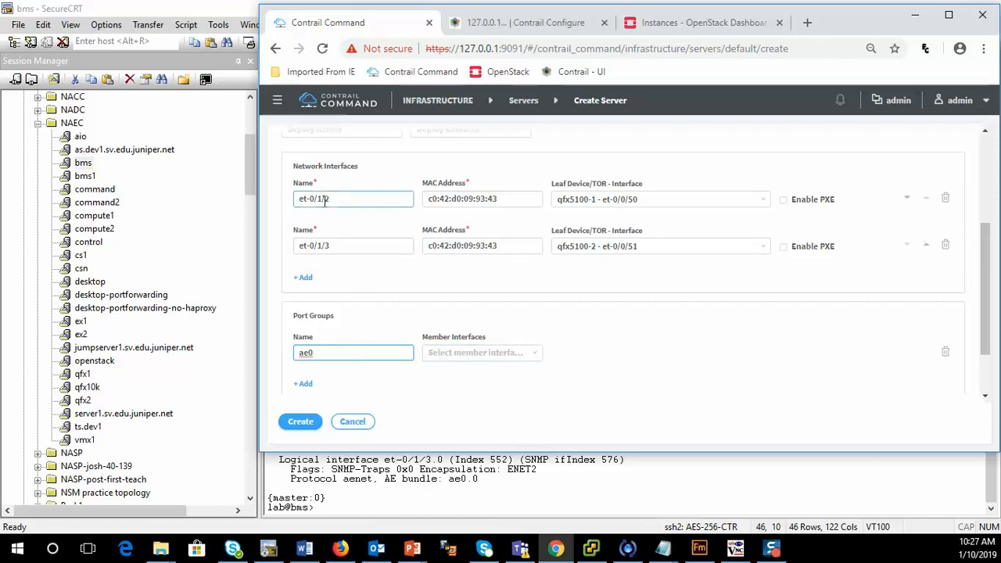
{"action": "left_click", "coordinate": [474, 354]}
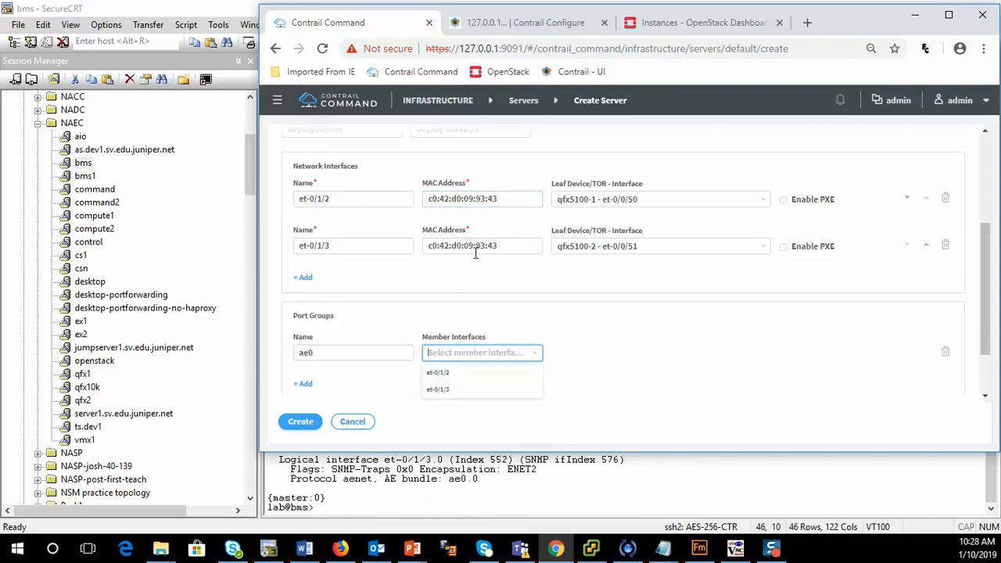
{"action": "left_click", "coordinate": [451, 374]}
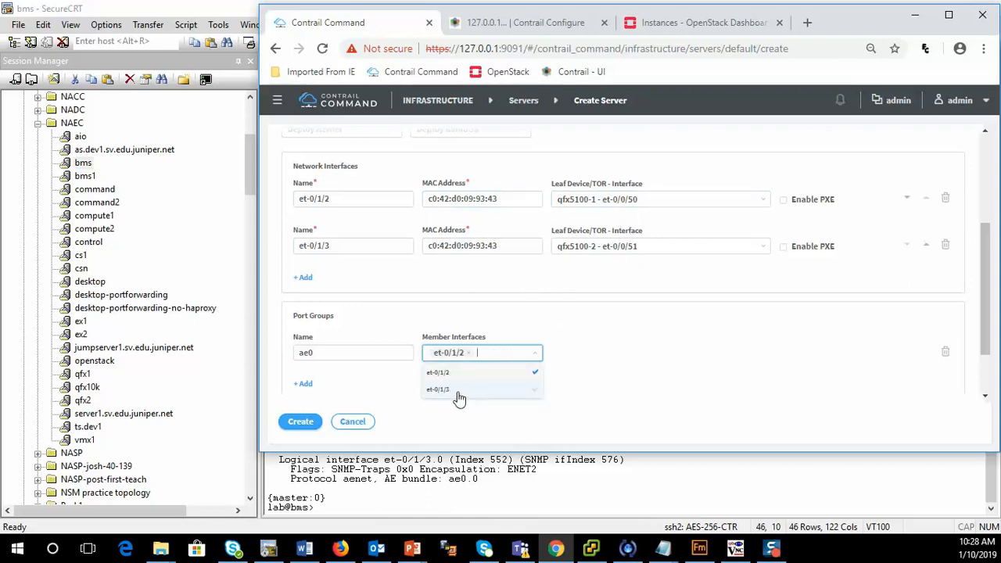
{"action": "left_click", "coordinate": [460, 394]}
{"action": "left_click", "coordinate": [534, 395]}
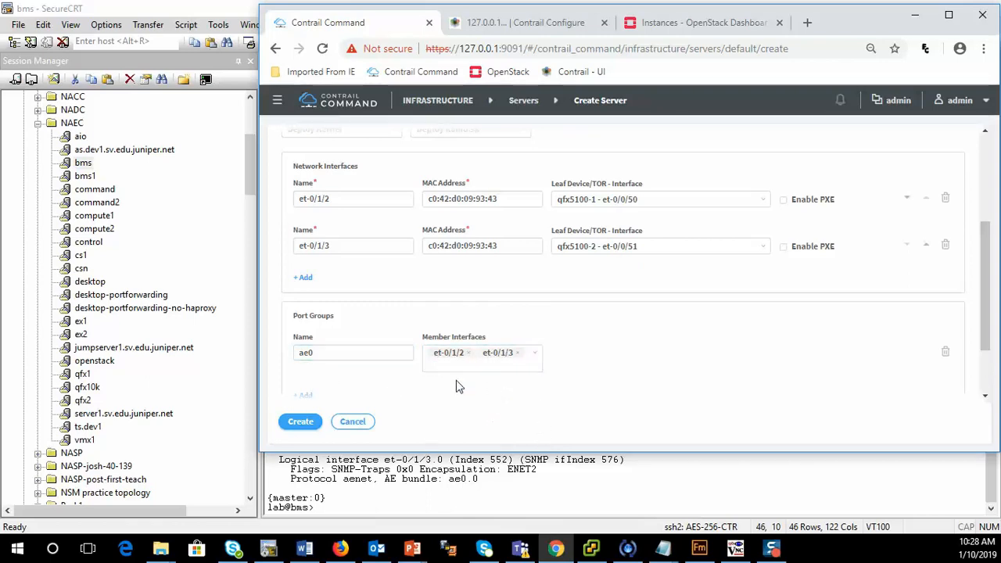
Step: Create the BMS baremetal server with its two network interfaces and port group ae0
{"action": "left_click", "coordinate": [304, 423]}
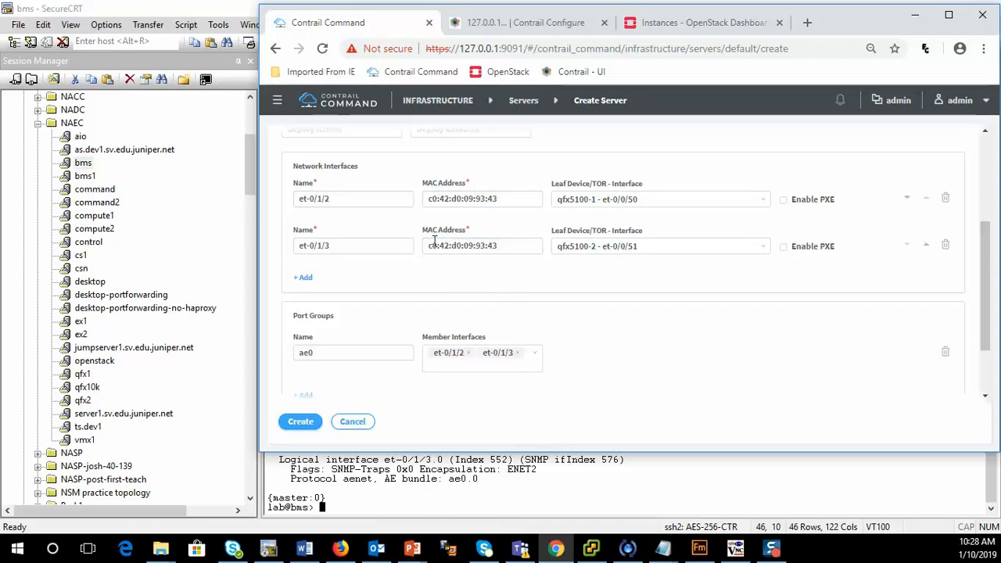
{"action": "left_click", "coordinate": [342, 357]}
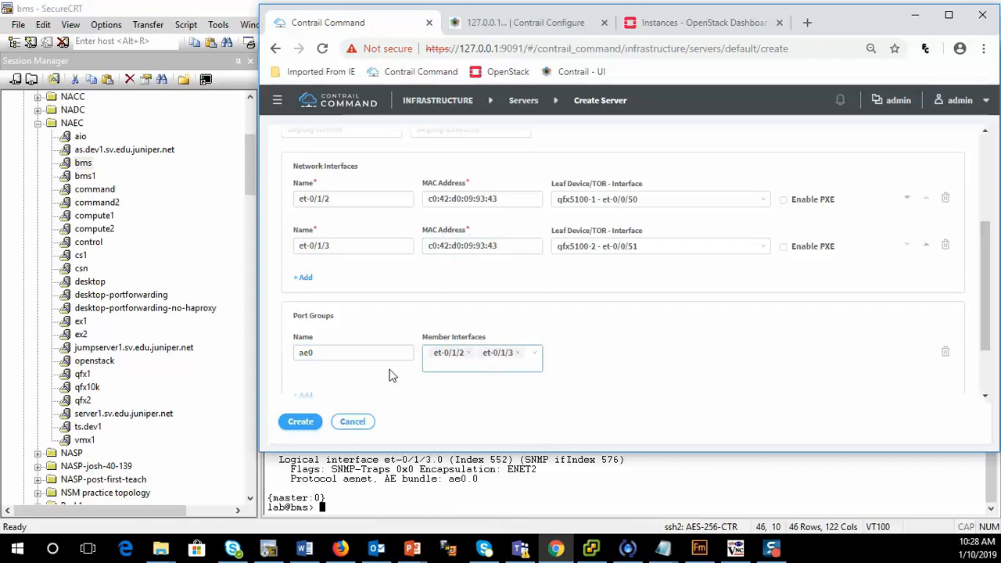
{"action": "left_click", "coordinate": [308, 423]}
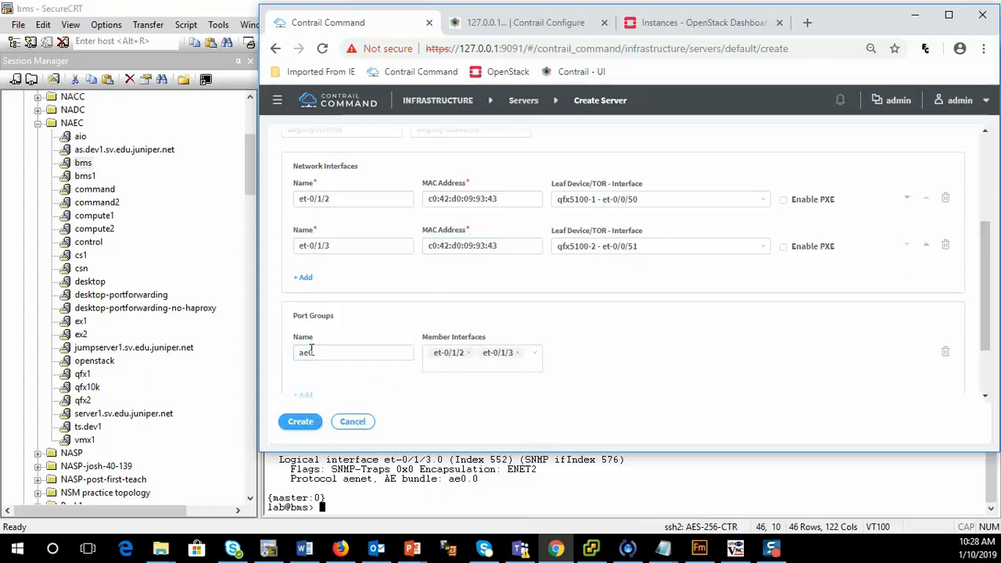
{"action": "left_click", "coordinate": [319, 353]}
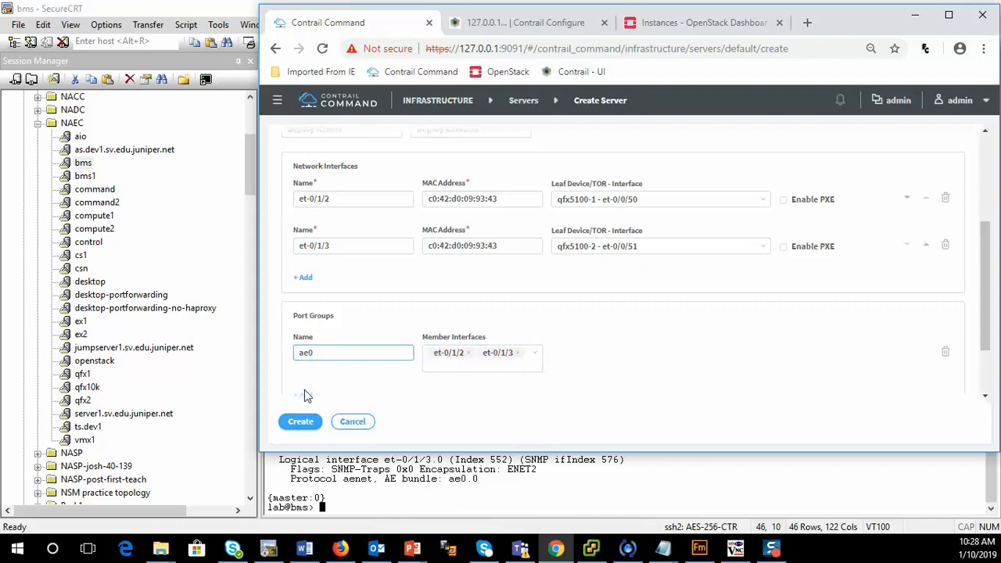
{"action": "left_click", "coordinate": [308, 427]}
{"action": "left_click", "coordinate": [310, 426]}
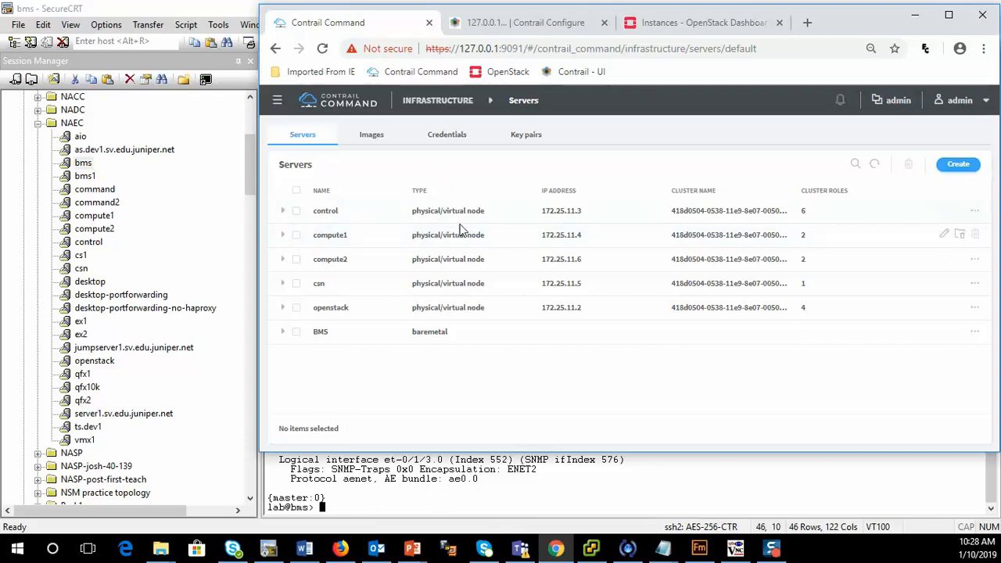
Step: Start a new workload instance and set its server type to Existing Baremetal Server
{"action": "left_click", "coordinate": [427, 100]}
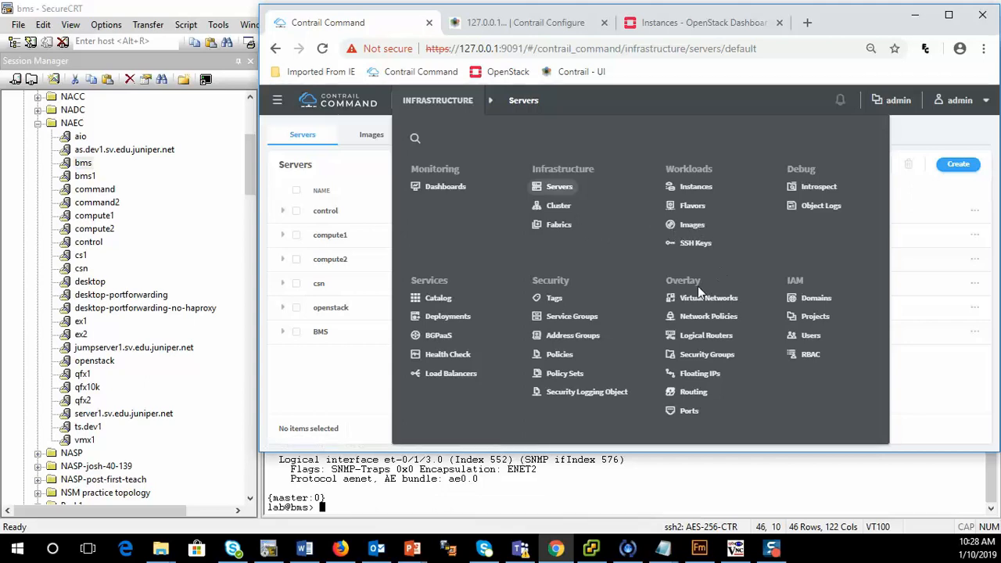
{"action": "left_click", "coordinate": [687, 192]}
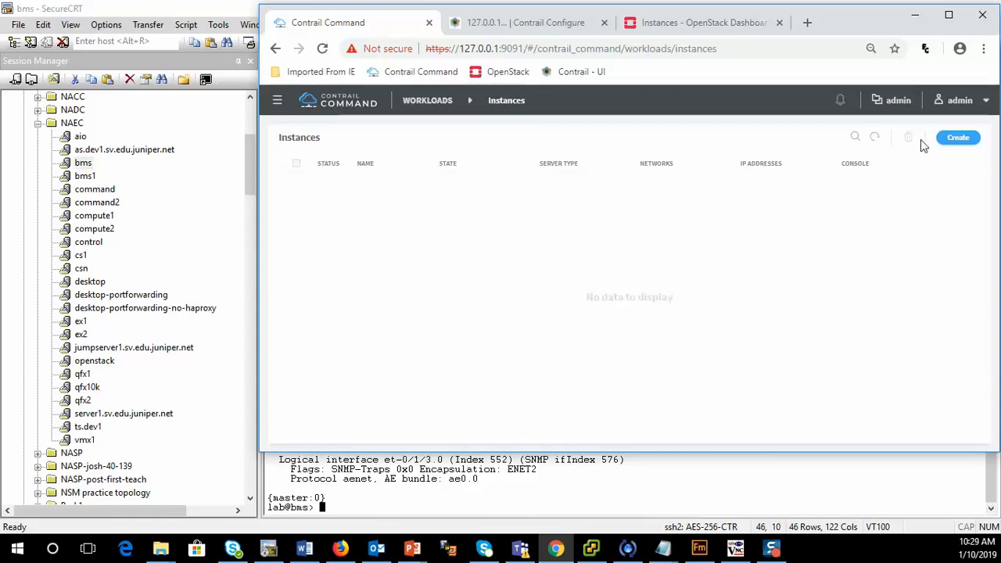
{"action": "left_click", "coordinate": [955, 138]}
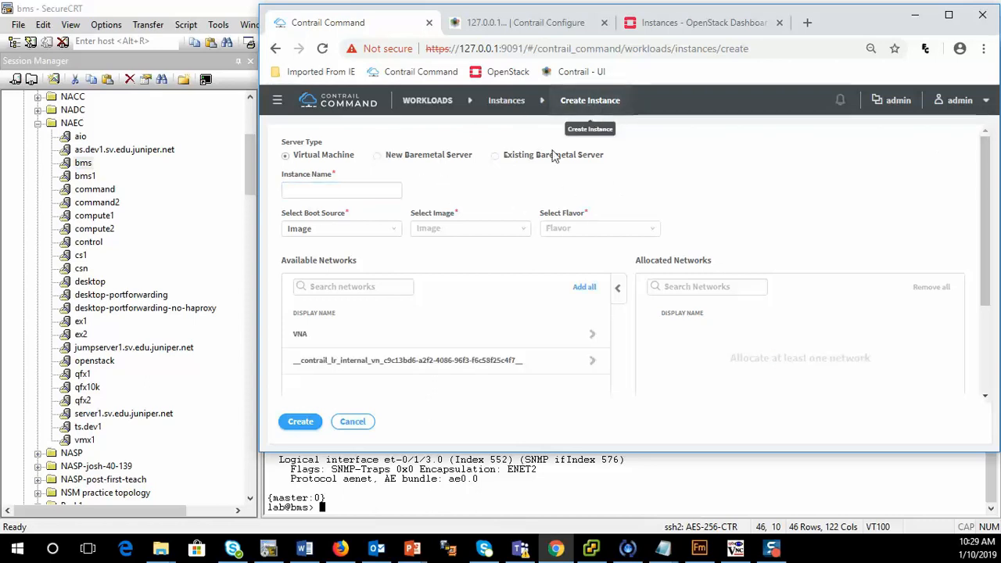
{"action": "left_click", "coordinate": [502, 158]}
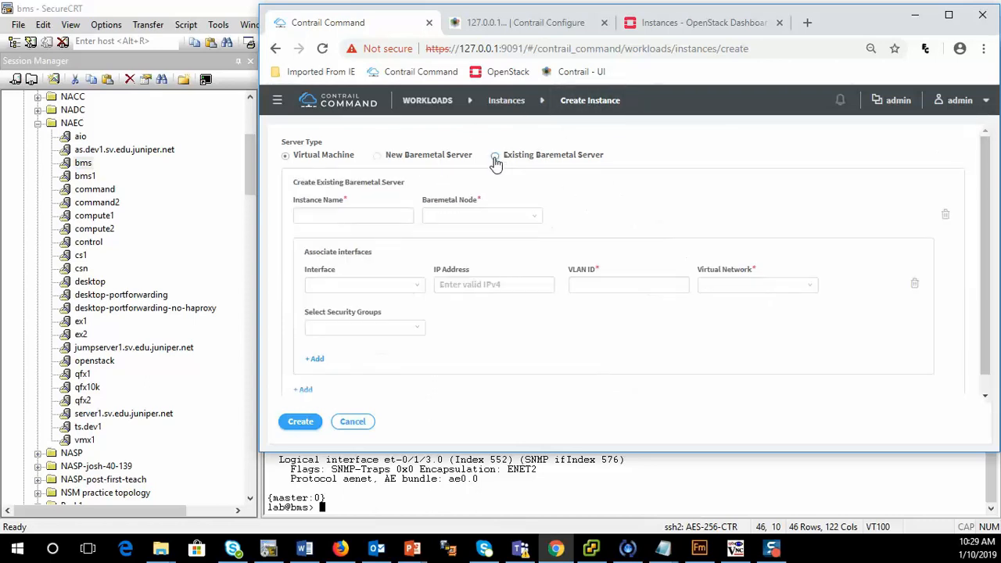
Step: Name the existing baremetal instance BMS and assign it the baremetal node BMS
{"action": "left_click", "coordinate": [359, 216]}
{"action": "left_click", "coordinate": [339, 245]}
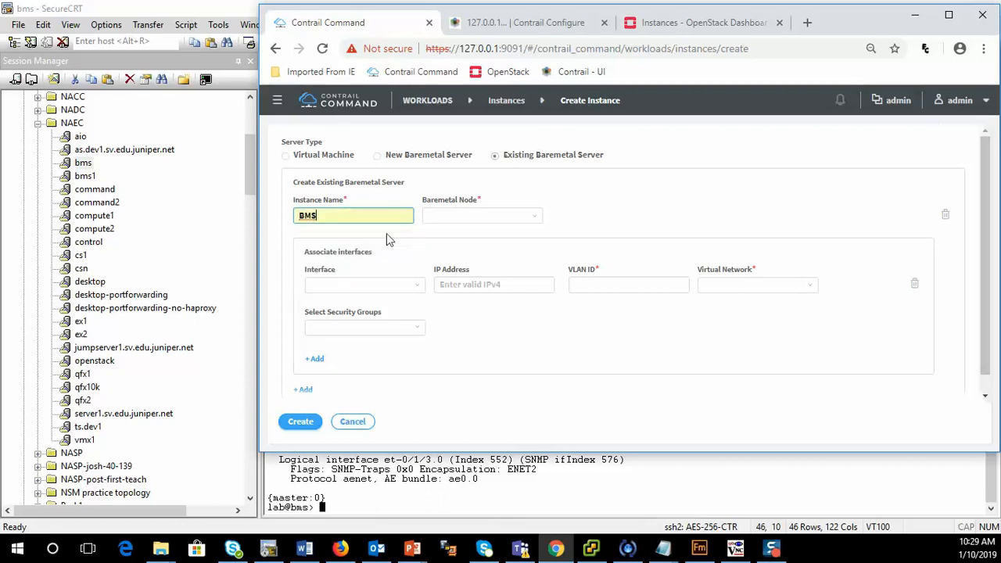
{"action": "left_click", "coordinate": [446, 214]}
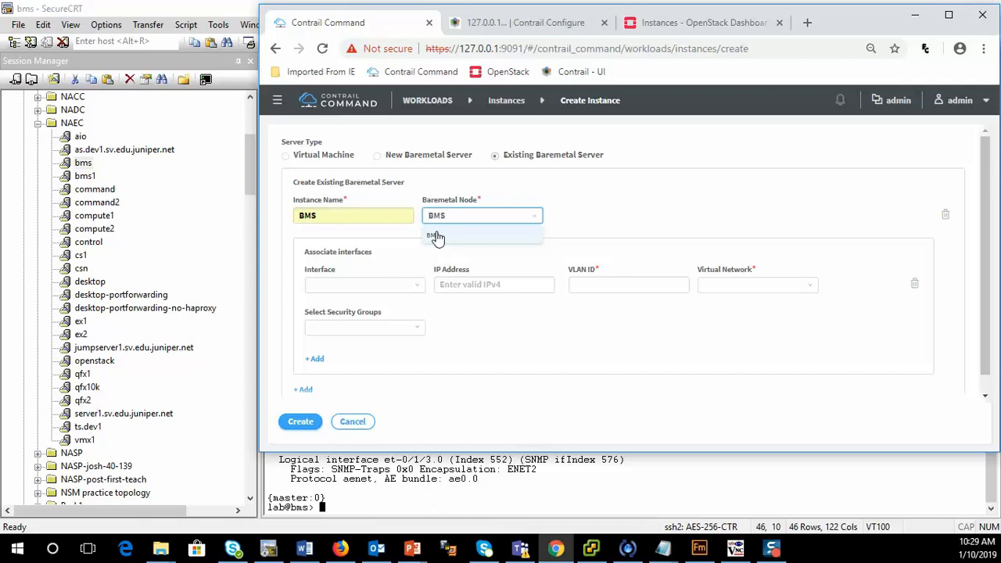
{"action": "left_click", "coordinate": [434, 236]}
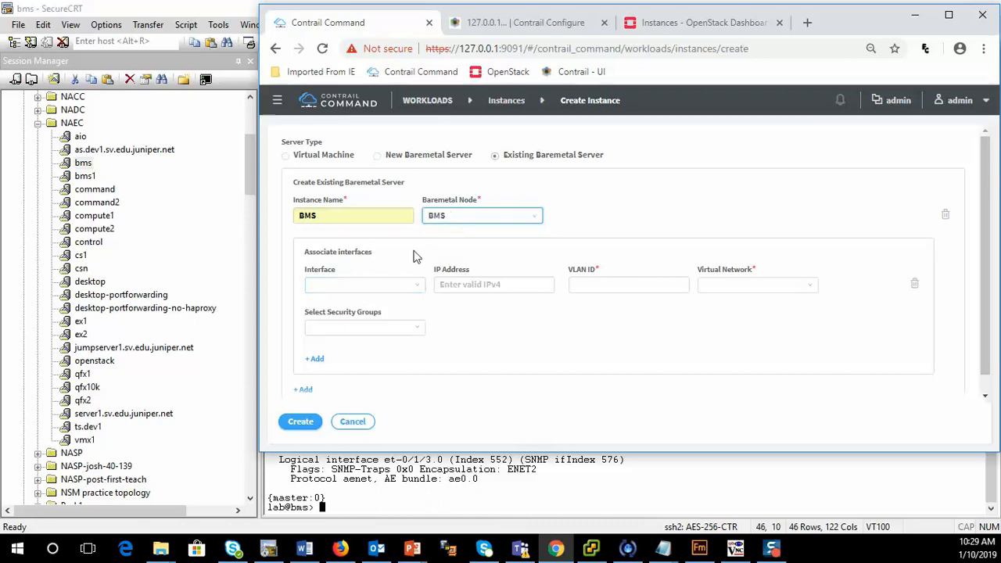
Step: Associate interface ae0 with the BMS instance and set its IP address to 192.168.1.30
{"action": "left_click", "coordinate": [379, 286]}
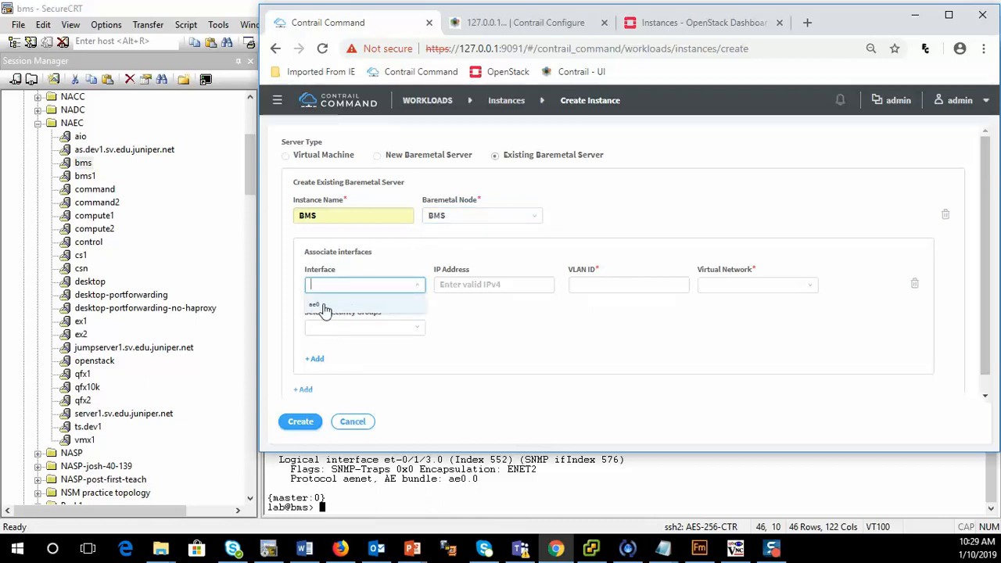
{"action": "left_click", "coordinate": [316, 307]}
{"action": "left_click", "coordinate": [460, 285]}
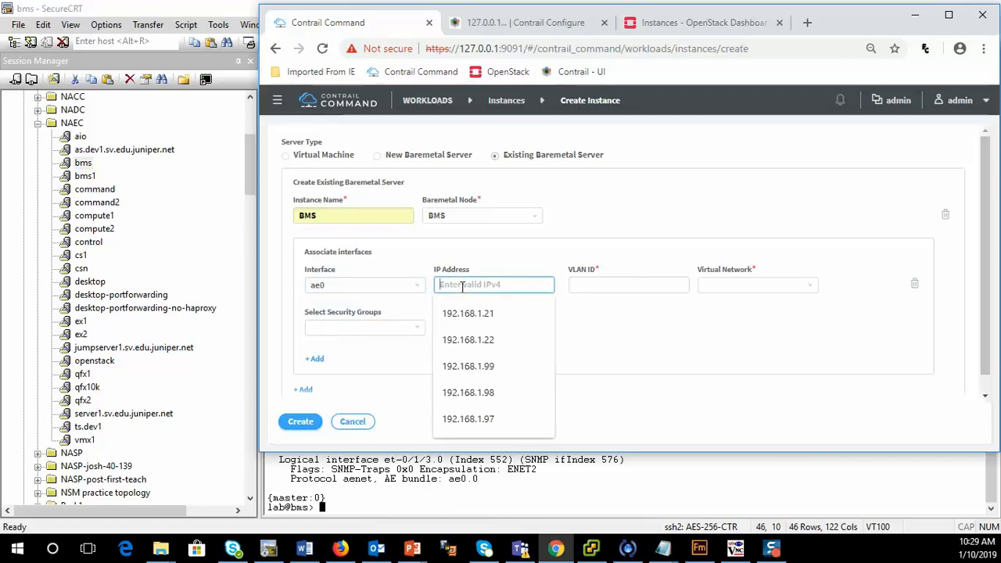
{"action": "type", "text": "192.168"}
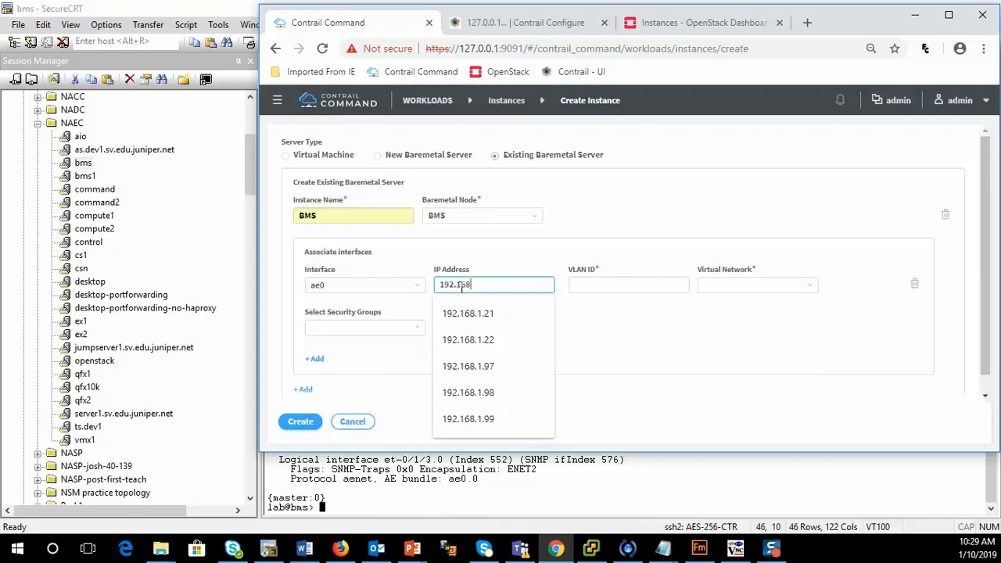
{"action": "type", "text": ".1.30"}
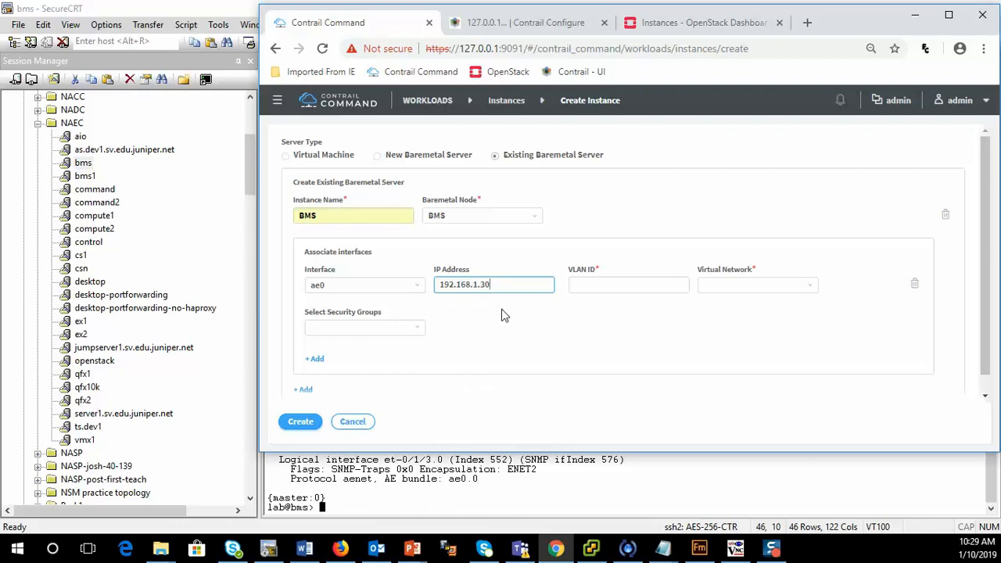
{"action": "left_click", "coordinate": [545, 341]}
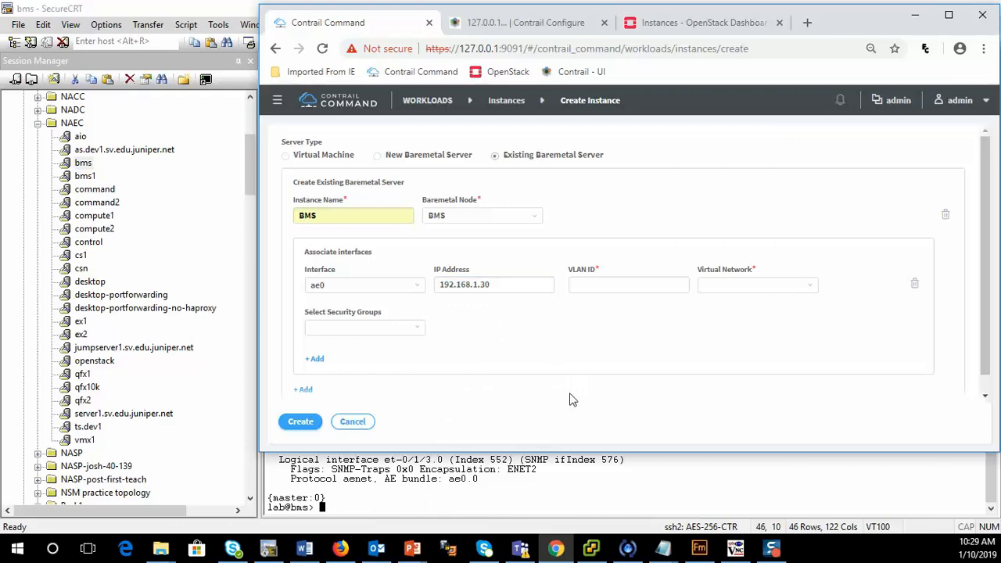
Step: Switch to the bms session in SecureCRT and run show configuration interfaces to check the address configured on ae0
{"action": "left_click", "coordinate": [569, 485]}
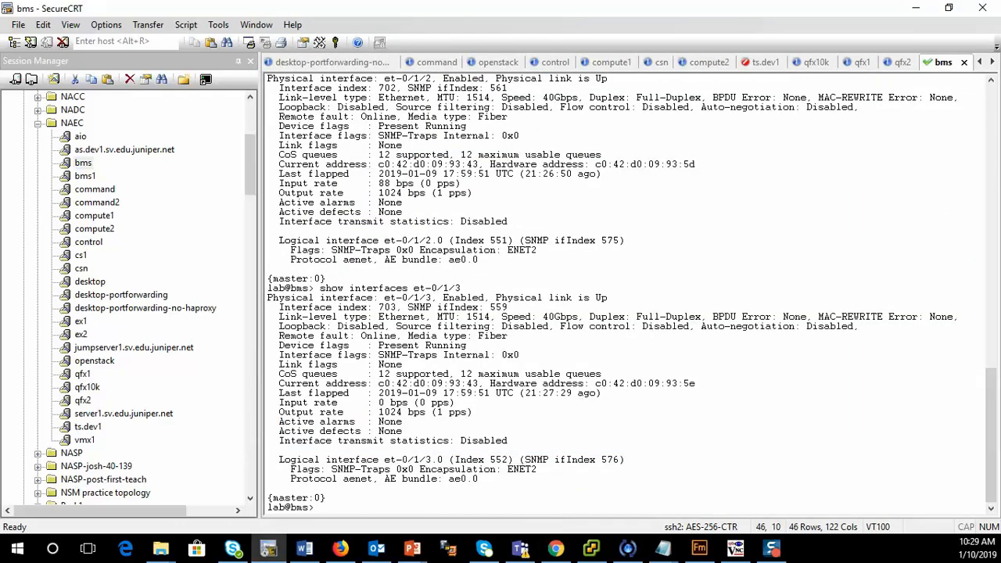
{"action": "type", "text": "show configuration interfaces"}
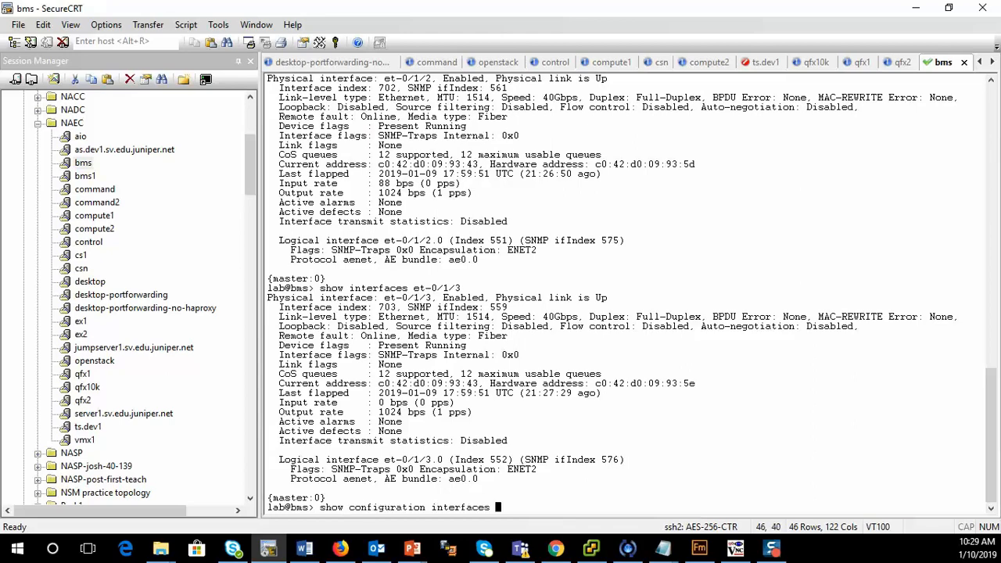
{"action": "key", "text": "Return"}
{"action": "left_click_drag", "start_coordinate": [431, 384], "coordinate": [462, 384]}
{"action": "key", "text": "alt+Tab"}
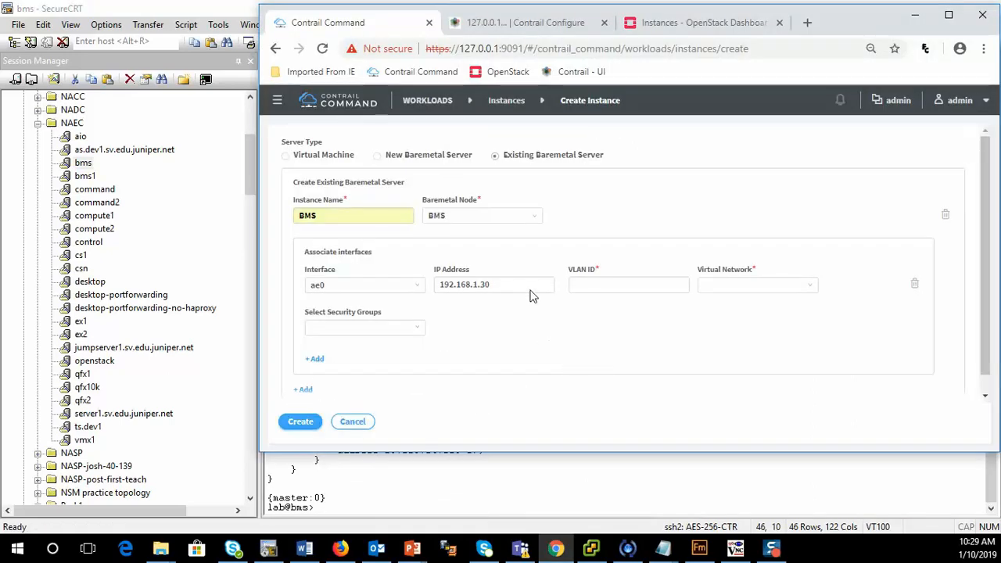
Step: In Contrail Command, give ae0 VLAN ID 0, virtual network VNA and security group default, and create the BMS instance
{"action": "left_click", "coordinate": [611, 286]}
{"action": "type", "text": "0"}
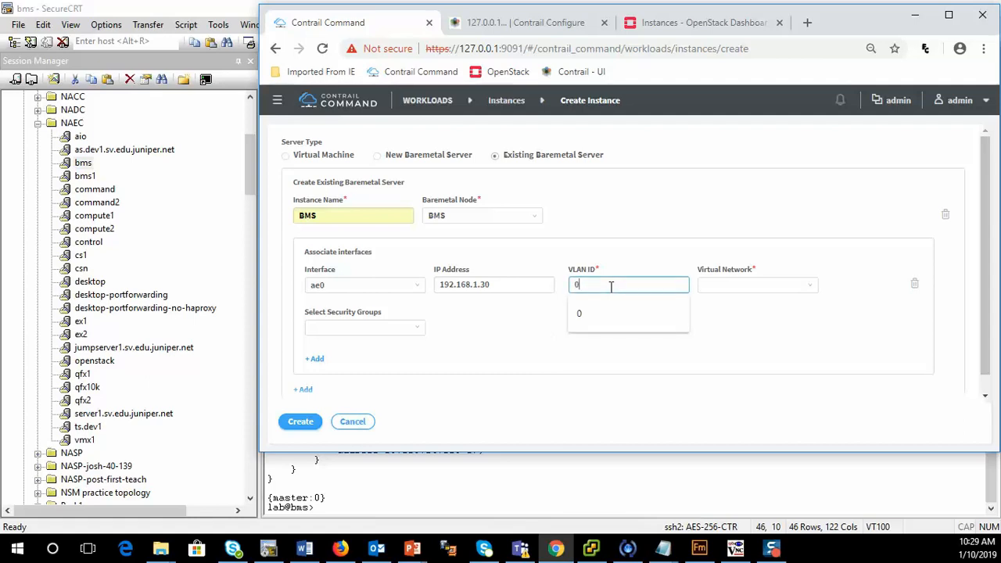
{"action": "left_click", "coordinate": [727, 286]}
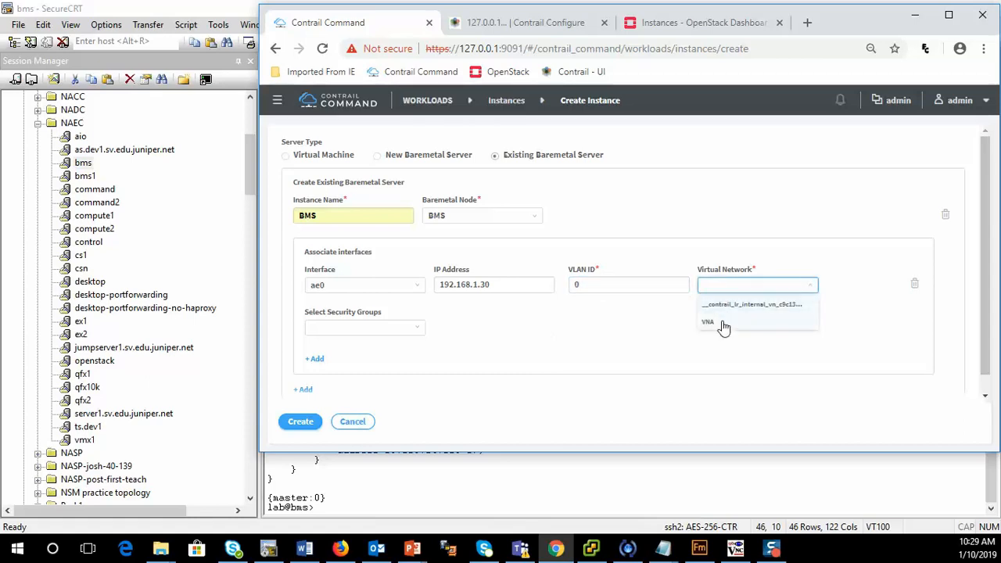
{"action": "left_click", "coordinate": [718, 326]}
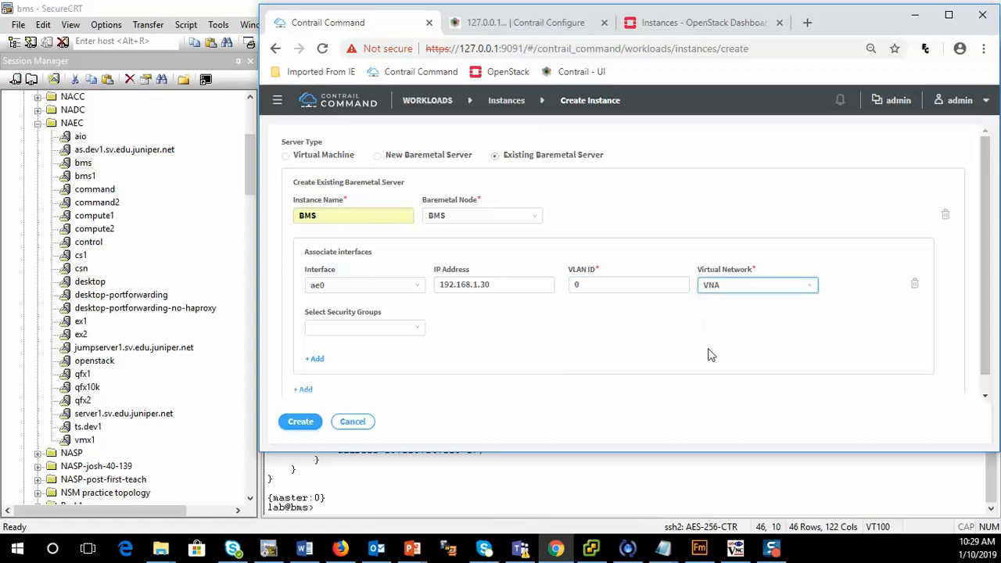
{"action": "left_click", "coordinate": [340, 326]}
{"action": "left_click", "coordinate": [335, 348]}
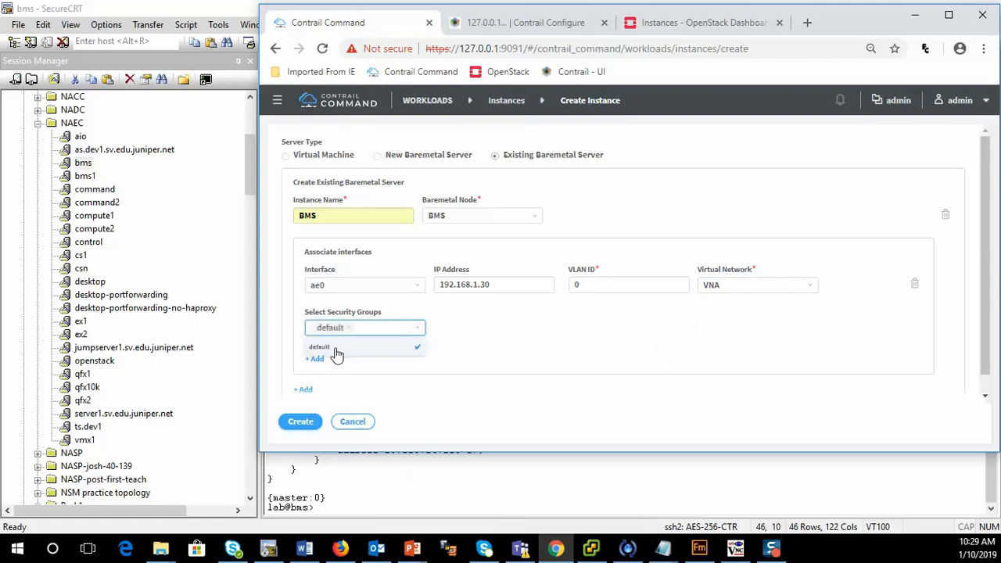
{"action": "left_click", "coordinate": [517, 380]}
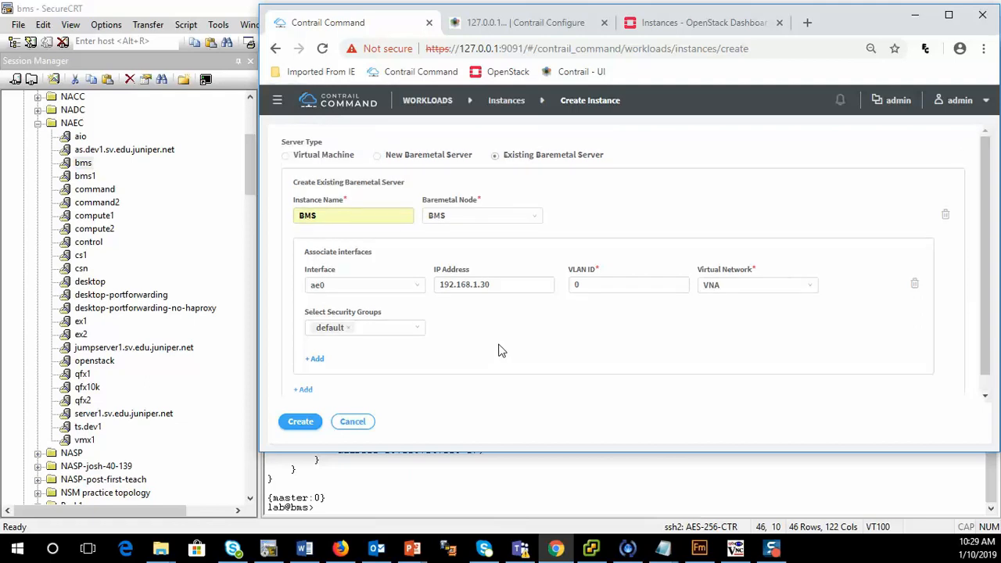
{"action": "left_click", "coordinate": [302, 423]}
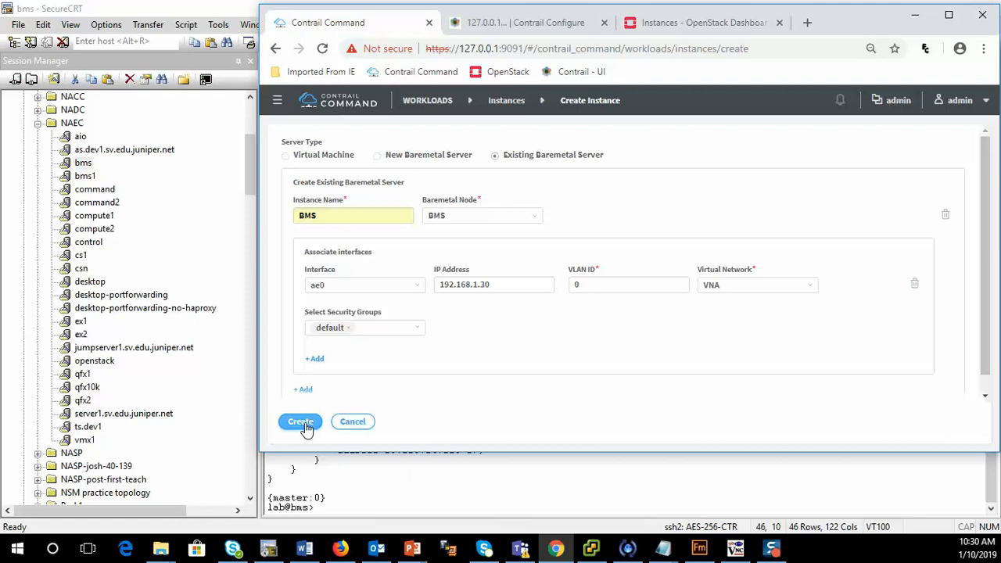
{"action": "left_click", "coordinate": [303, 426]}
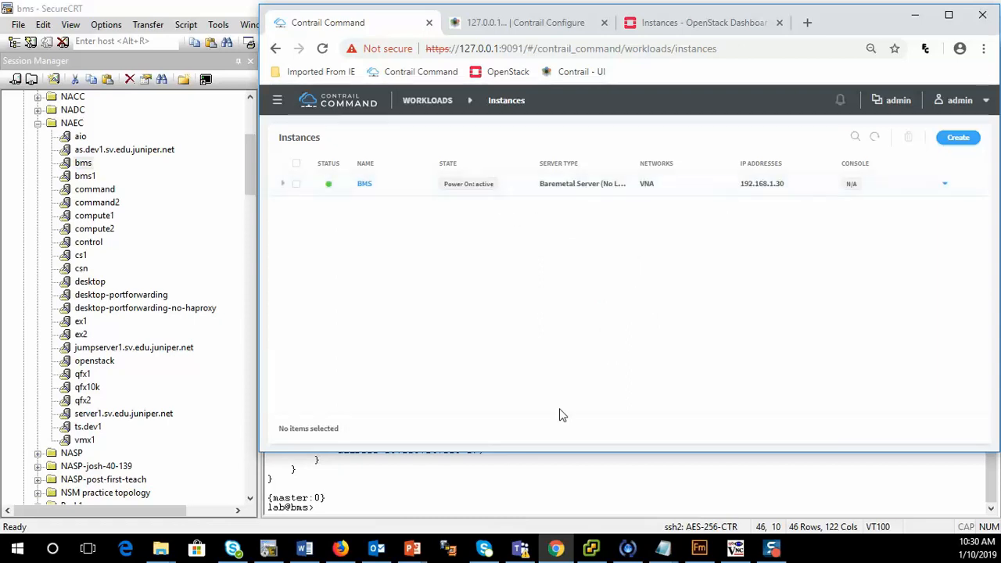
Step: In SecureCRT's control session, restart tail -f on /var/log/contrail/contrail-fabric-ansible-playbooks.log and check the play recap for failures
{"action": "left_click", "coordinate": [496, 487]}
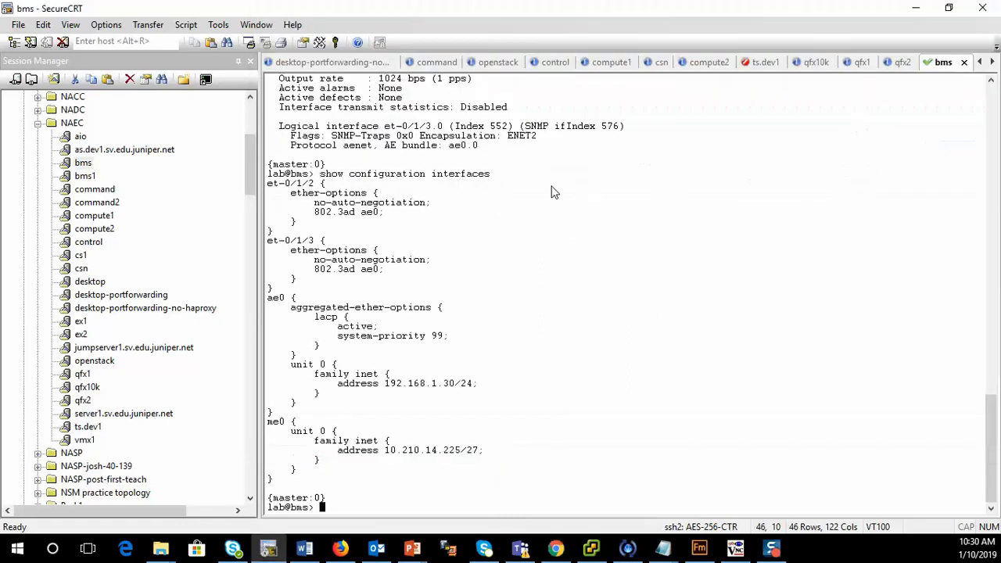
{"action": "left_click", "coordinate": [546, 64]}
{"action": "key", "text": "ctrl+c"}
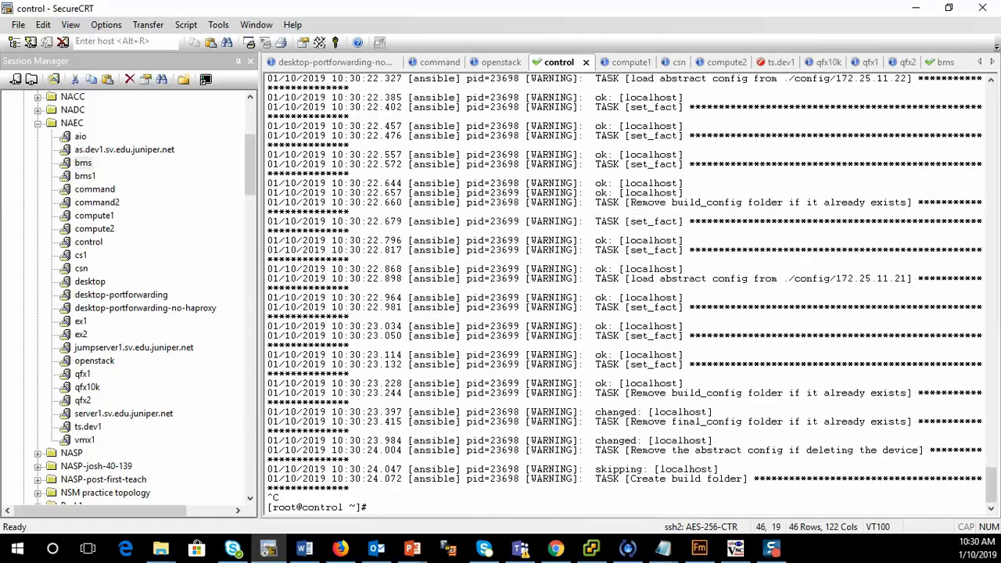
{"action": "key", "text": "Return"}
{"action": "key", "text": "Return"}
{"action": "key", "text": "Up"}
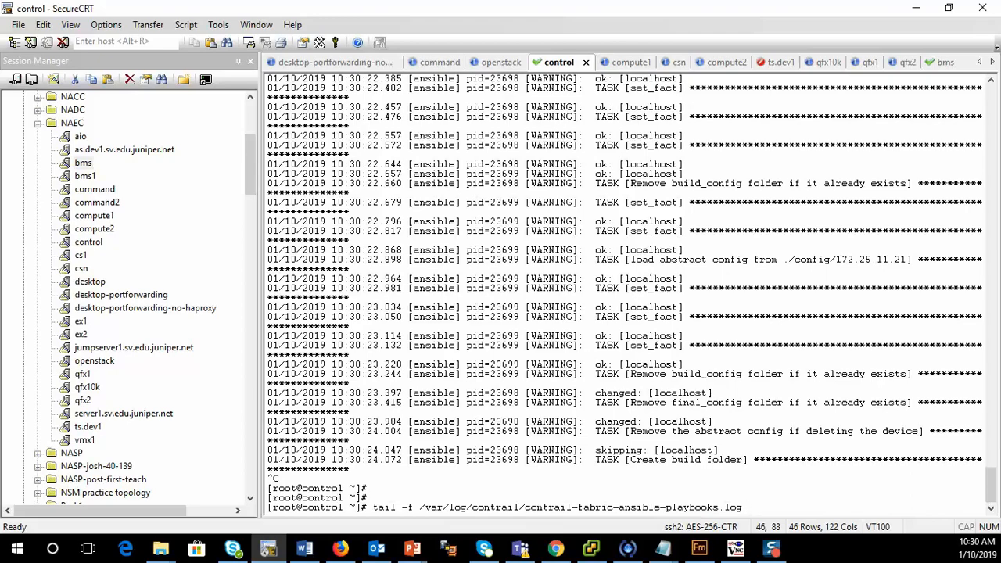
{"action": "key", "text": "Return"}
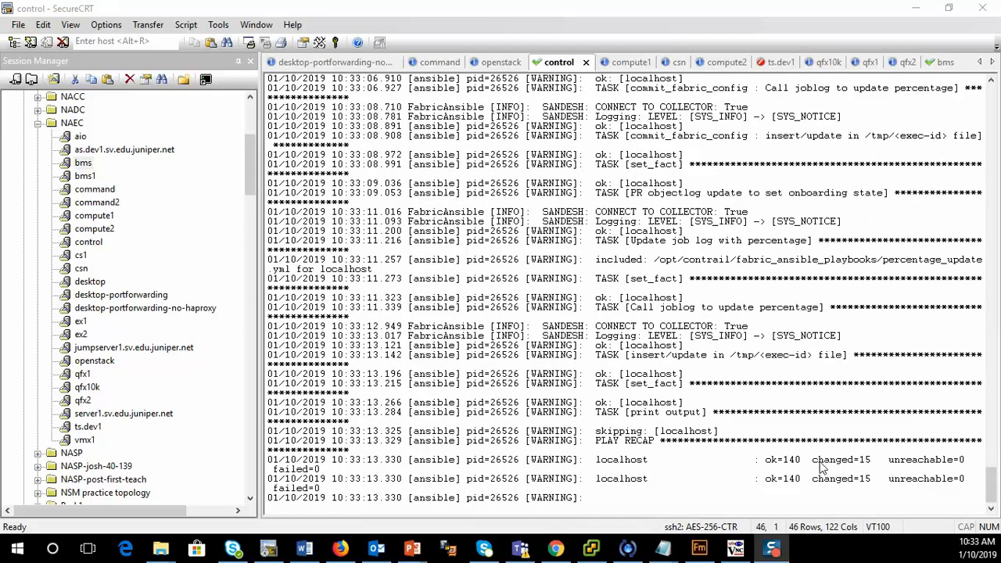
{"action": "left_click_drag", "start_coordinate": [267, 469], "coordinate": [337, 488]}
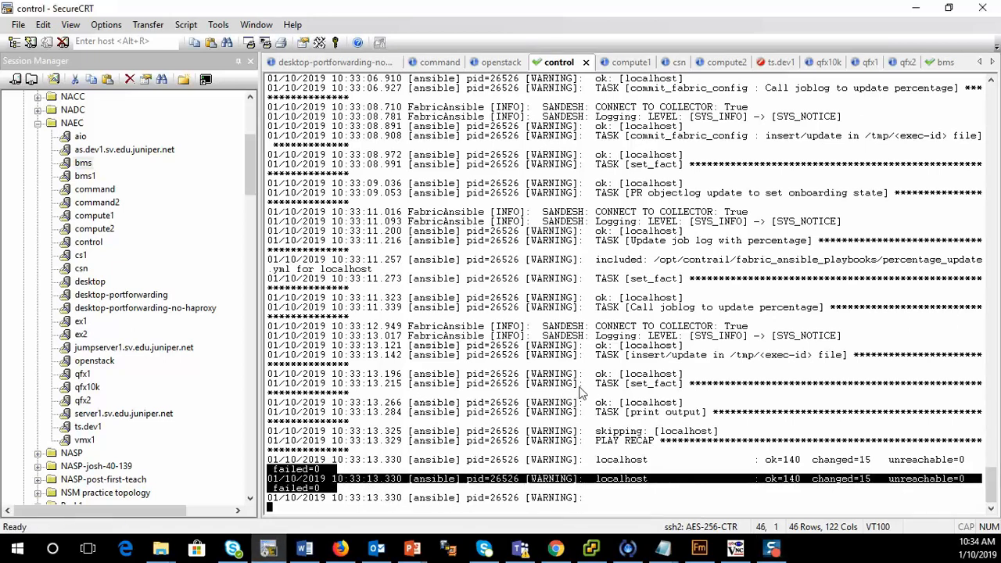
Step: In the qfx1 session, compare the configuration with rollback 1 and display the whole list of differences from its start
{"action": "left_click", "coordinate": [870, 62]}
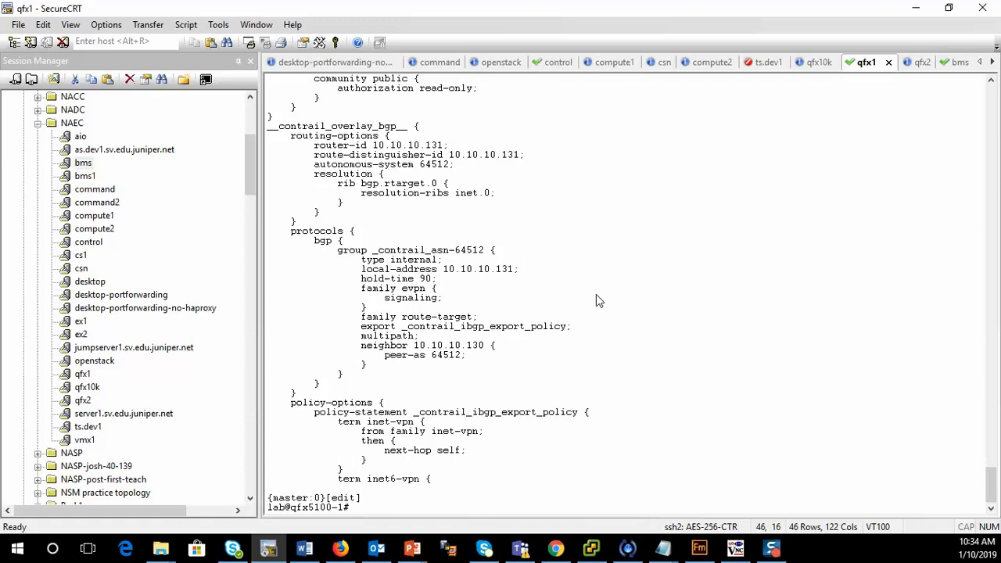
{"action": "type", "text": "show | compare rollback"}
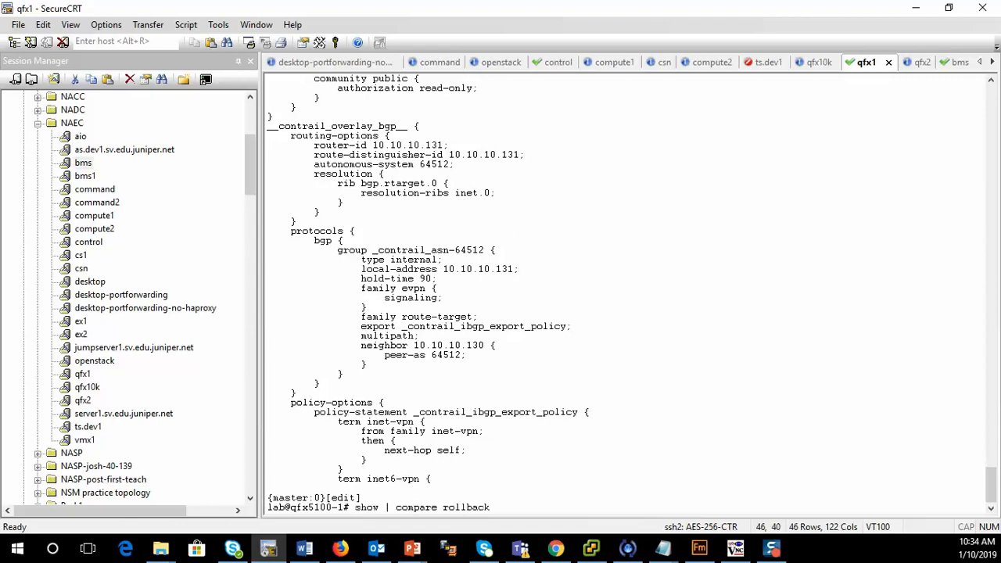
{"action": "key", "text": "Return"}
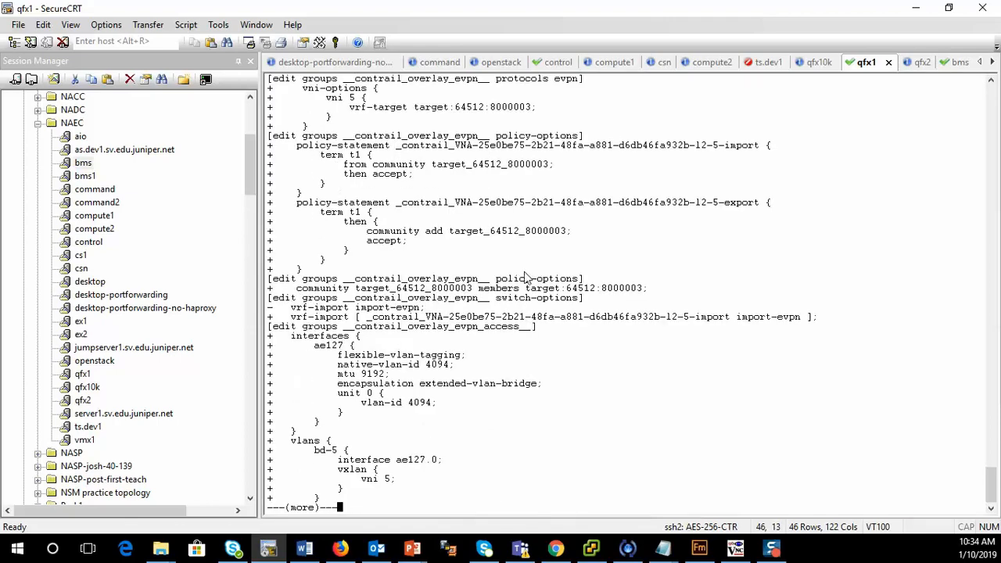
{"action": "key", "text": "space"}
{"action": "scroll", "coordinate": [352, 335], "scroll_direction": "up", "scroll_amount": 3}
{"action": "scroll", "coordinate": [352, 335], "scroll_direction": "up", "scroll_amount": 8}
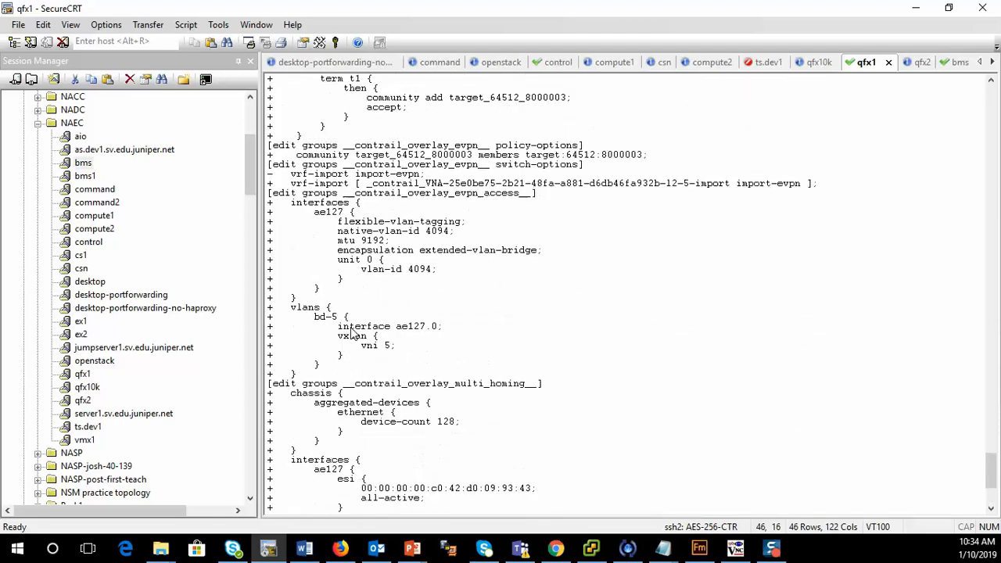
{"action": "scroll", "coordinate": [289, 180], "scroll_direction": "up", "scroll_amount": 2}
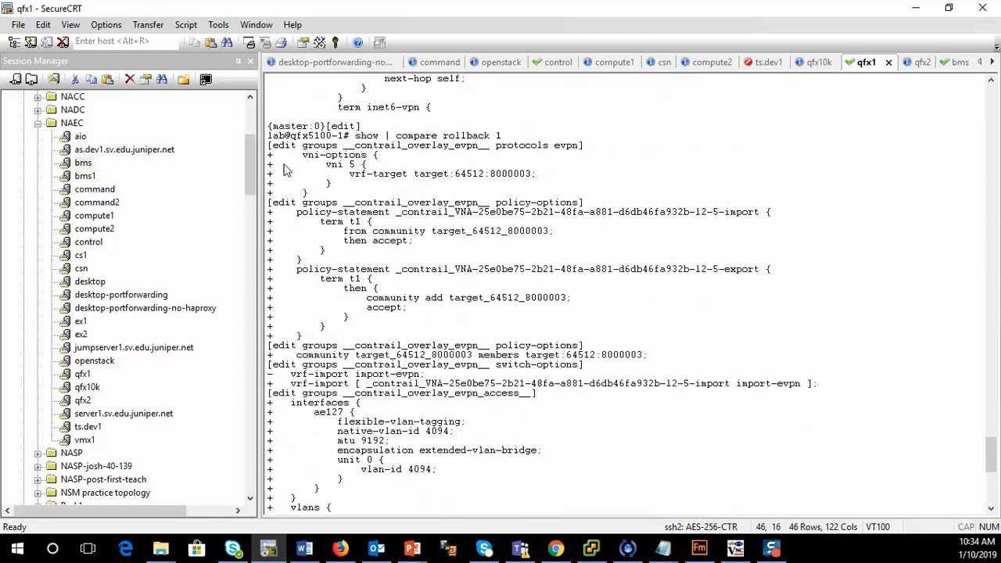
Step: Examine the added vni-options and the VNA import and export policy statements in the __contrail_overlay_evpn__ differences
{"action": "left_click_drag", "start_coordinate": [270, 149], "coordinate": [417, 193]}
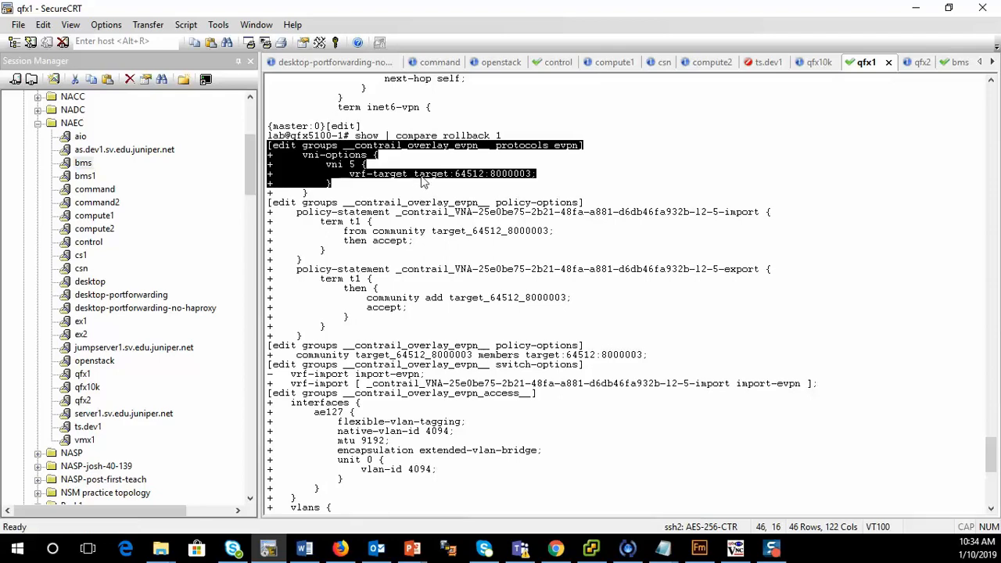
{"action": "left_click", "coordinate": [417, 193]}
{"action": "left_click_drag", "start_coordinate": [324, 246], "coordinate": [460, 345]}
Step: Examine the ae127 interface settings and the bd-5 VLAN to VXLAN mapping added in the __contrail_overlay_evpn_access__ group
{"action": "scroll", "coordinate": [444, 327], "scroll_direction": "down", "scroll_amount": 1}
{"action": "scroll", "coordinate": [422, 317], "scroll_direction": "down", "scroll_amount": 2}
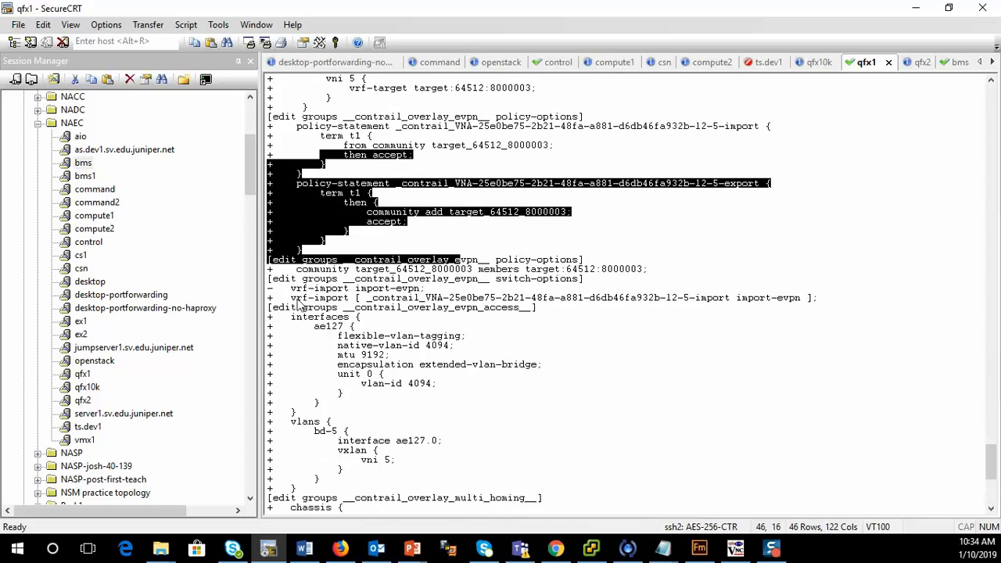
{"action": "left_click_drag", "start_coordinate": [292, 298], "coordinate": [468, 328]}
{"action": "scroll", "coordinate": [317, 286], "scroll_direction": "down", "scroll_amount": 2}
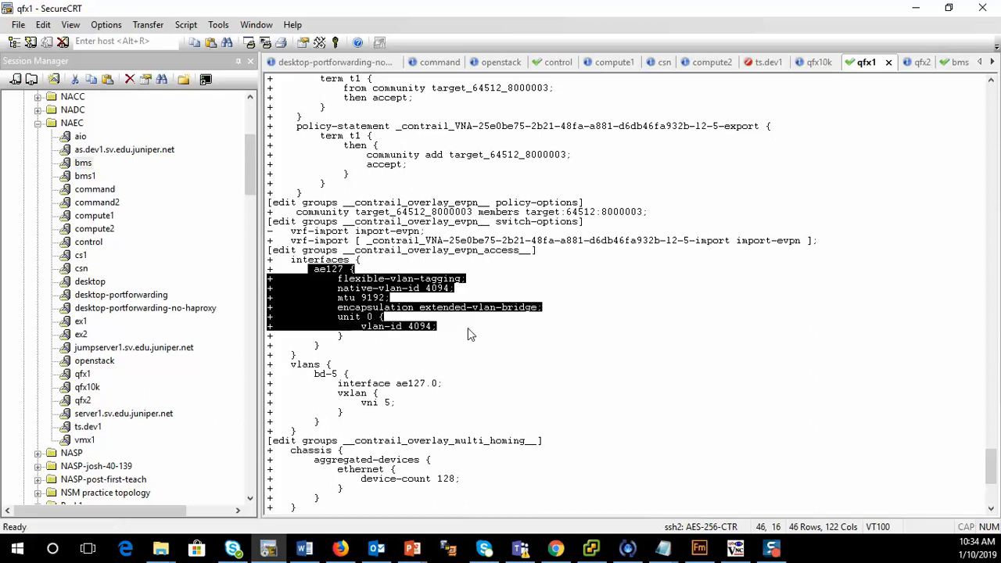
{"action": "scroll", "coordinate": [385, 329], "scroll_direction": "down", "scroll_amount": 1}
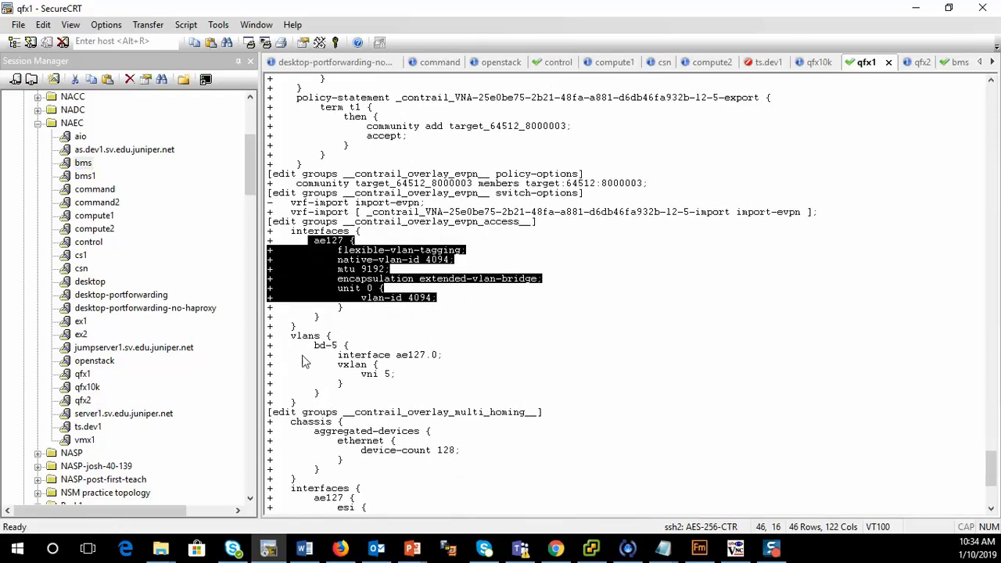
{"action": "left_click_drag", "start_coordinate": [269, 337], "coordinate": [464, 391]}
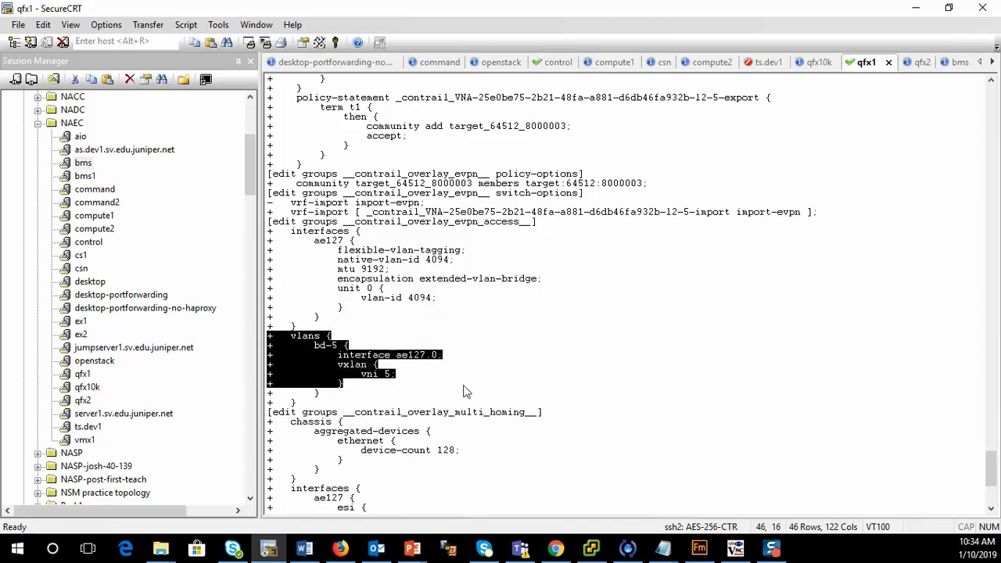
Step: Examine the __contrail_overlay_multi_homing__ additions: the chassis aggregated devices, the LACP and ESI settings of ae127, and its member link et-0/0/50
{"action": "scroll", "coordinate": [464, 391], "scroll_direction": "down", "scroll_amount": 3}
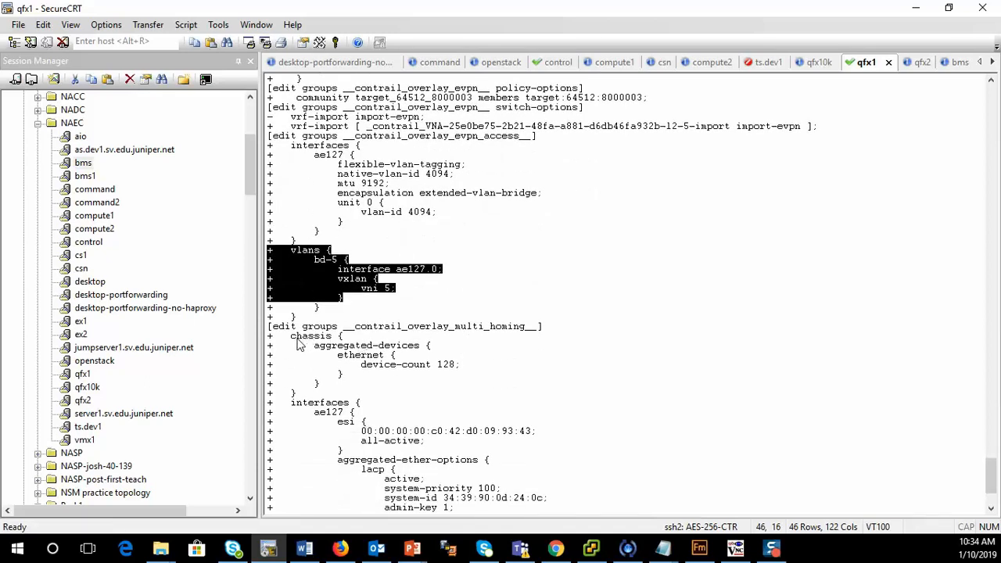
{"action": "left_click_drag", "start_coordinate": [291, 337], "coordinate": [479, 394]}
{"action": "scroll", "coordinate": [480, 393], "scroll_direction": "down", "scroll_amount": 4}
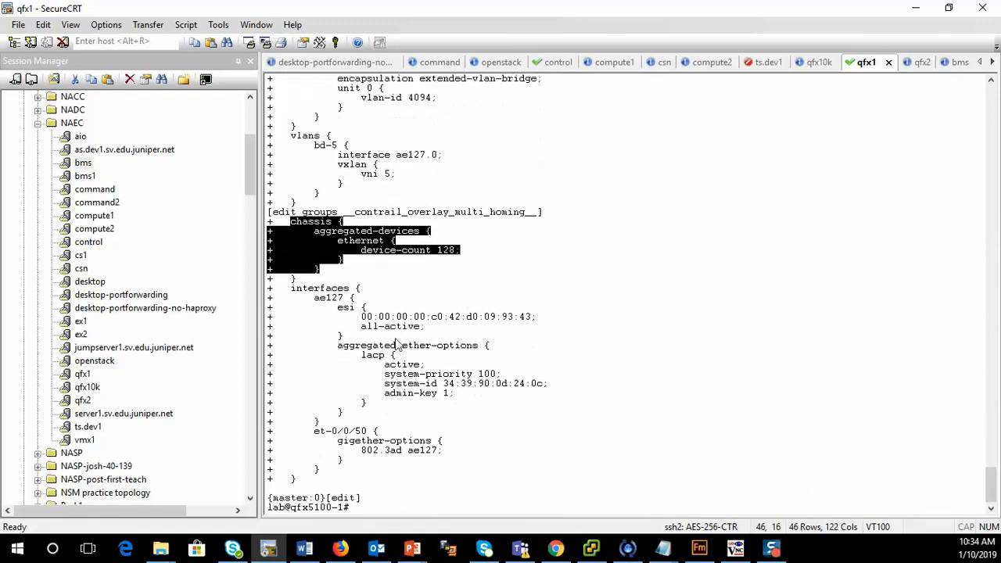
{"action": "left_click_drag", "start_coordinate": [482, 391], "coordinate": [366, 403]}
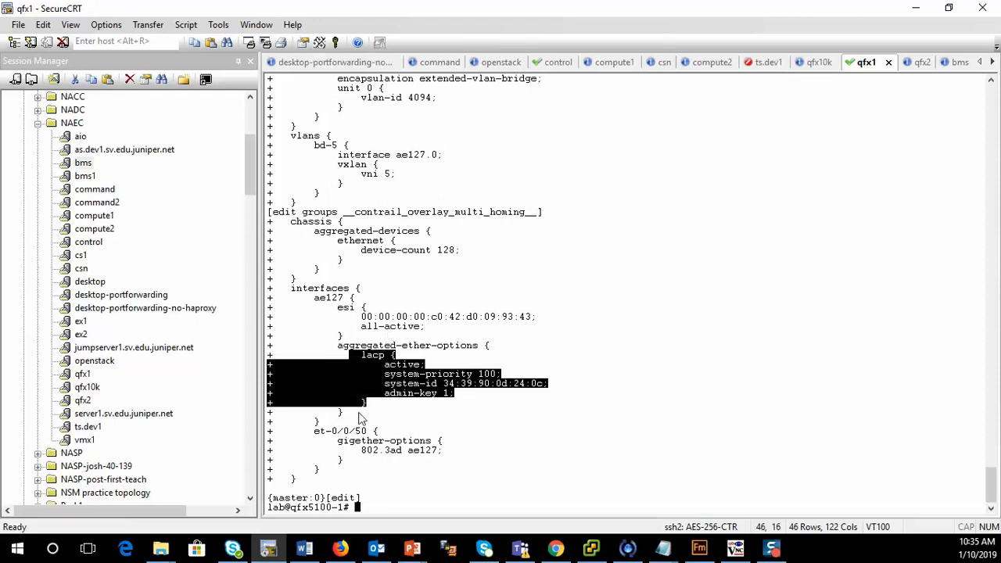
{"action": "left_click_drag", "start_coordinate": [397, 453], "coordinate": [458, 461]}
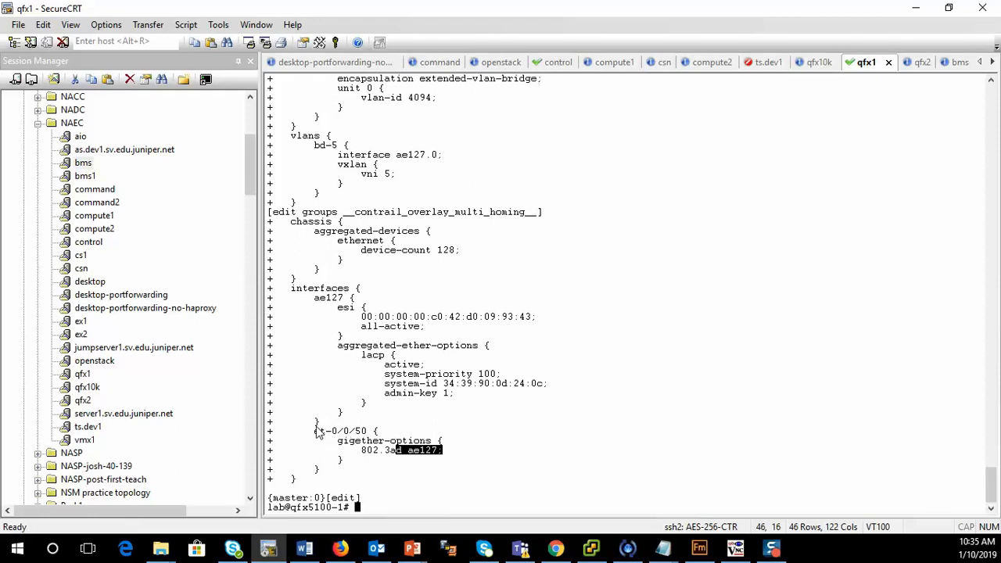
{"action": "left_click_drag", "start_coordinate": [318, 434], "coordinate": [380, 433]}
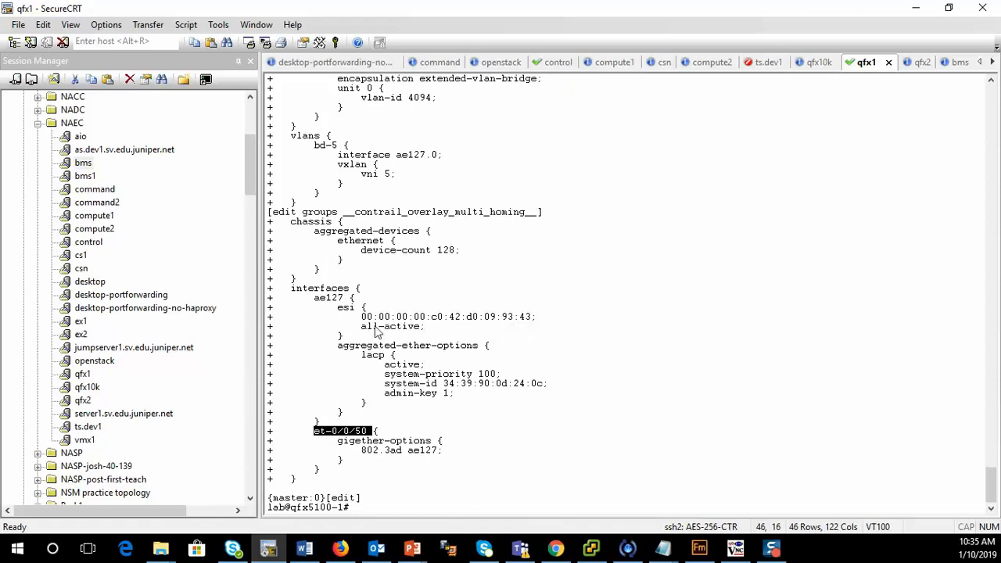
{"action": "left_click_drag", "start_coordinate": [365, 320], "coordinate": [533, 322]}
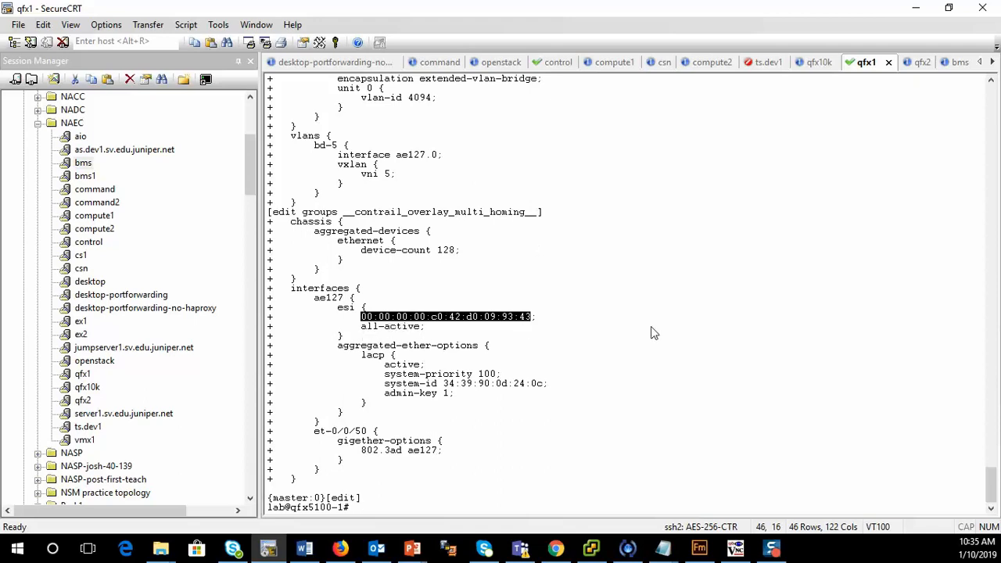
Step: Switch to the bms session and run show interfaces terse ae0 to check the bonded interface's link status and address
{"action": "left_click", "coordinate": [950, 63]}
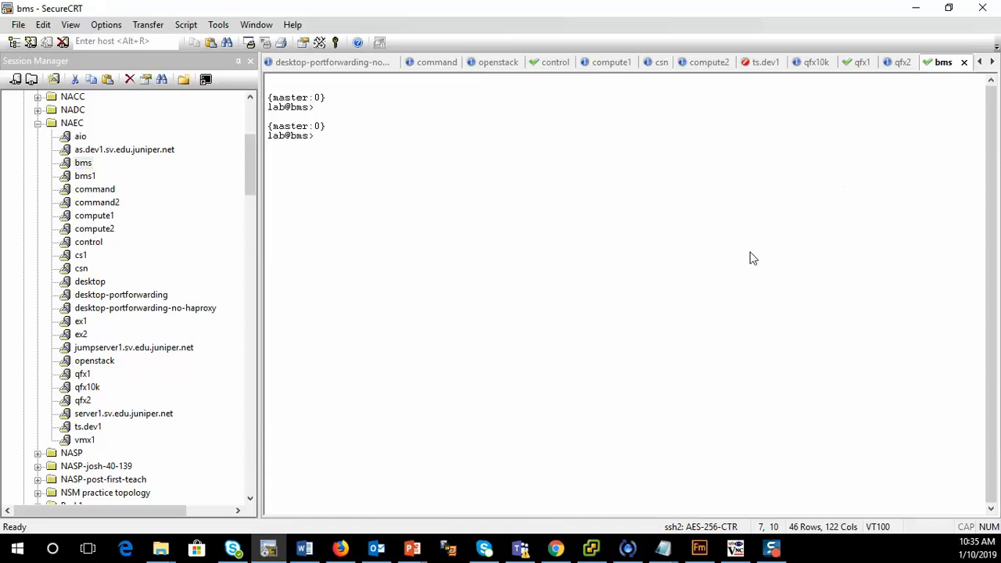
{"action": "type", "text": "show interfaces terse ae0"}
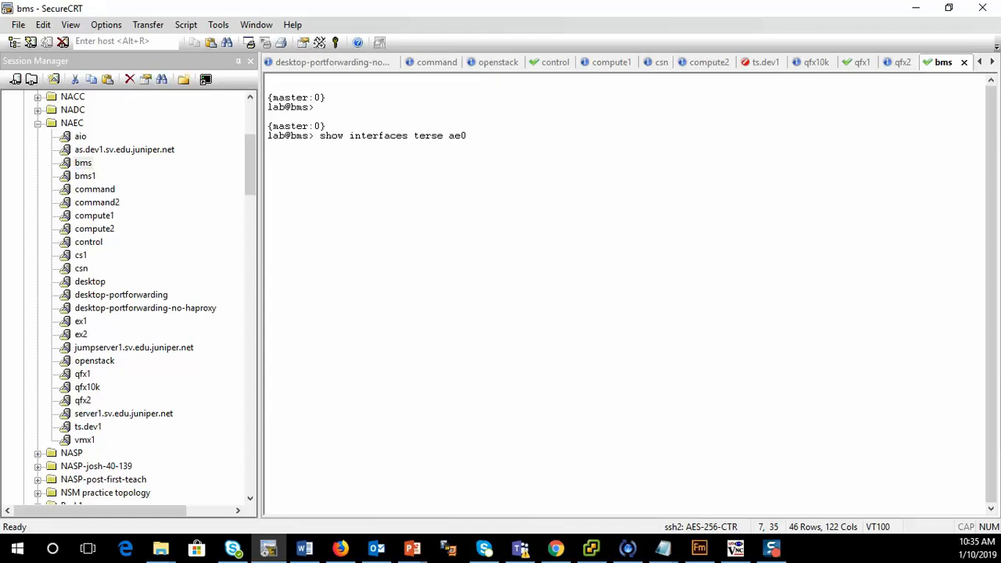
{"action": "key", "text": "Return"}
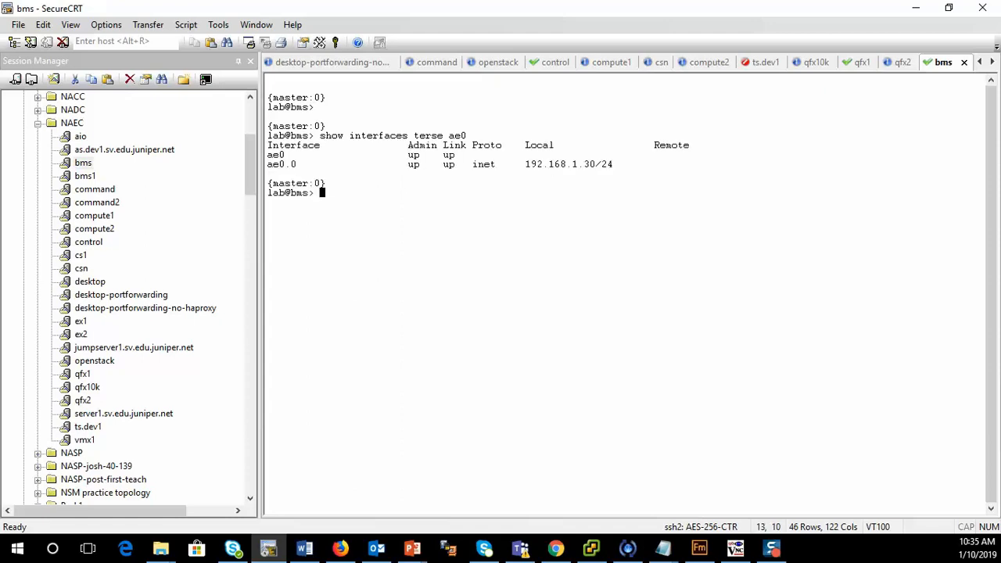
{"action": "left_click_drag", "start_coordinate": [399, 157], "coordinate": [625, 176]}
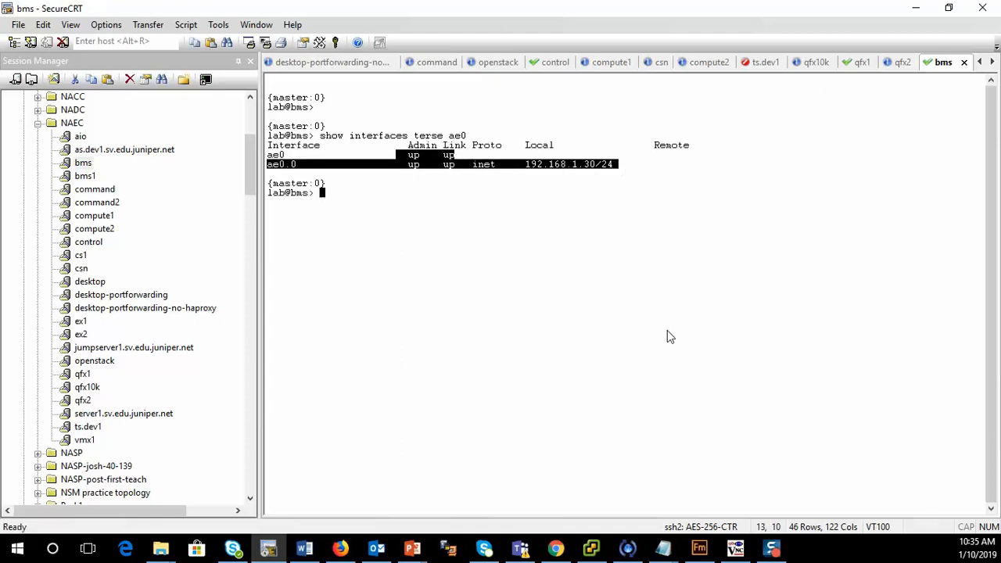
Step: Ping the gateway 192.168.1.1 from the BMS for a few replies and stop it
{"action": "type", "text": "ping 192.168.1.1"}
{"action": "key", "text": "Return"}
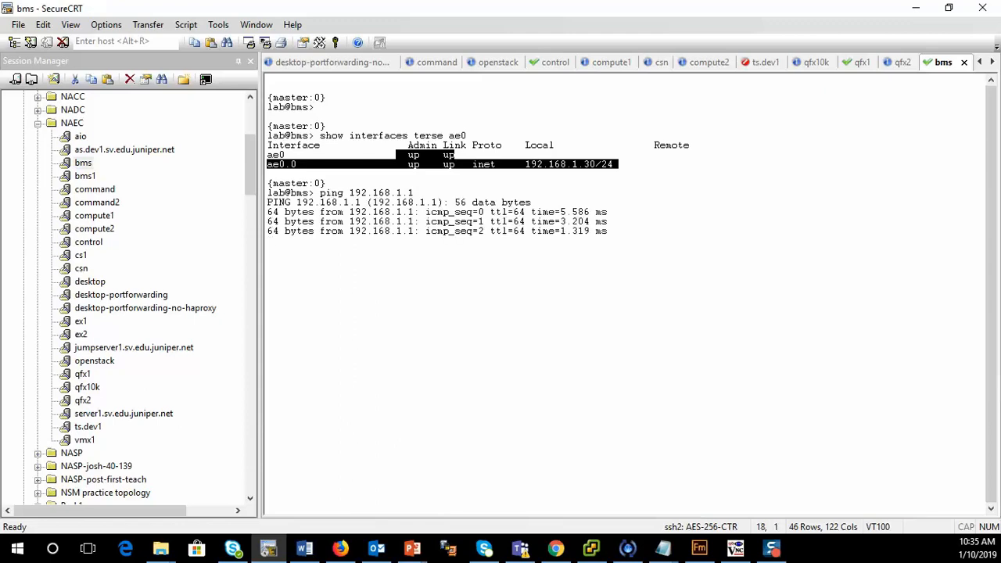
{"action": "key", "text": "ctrl+c"}
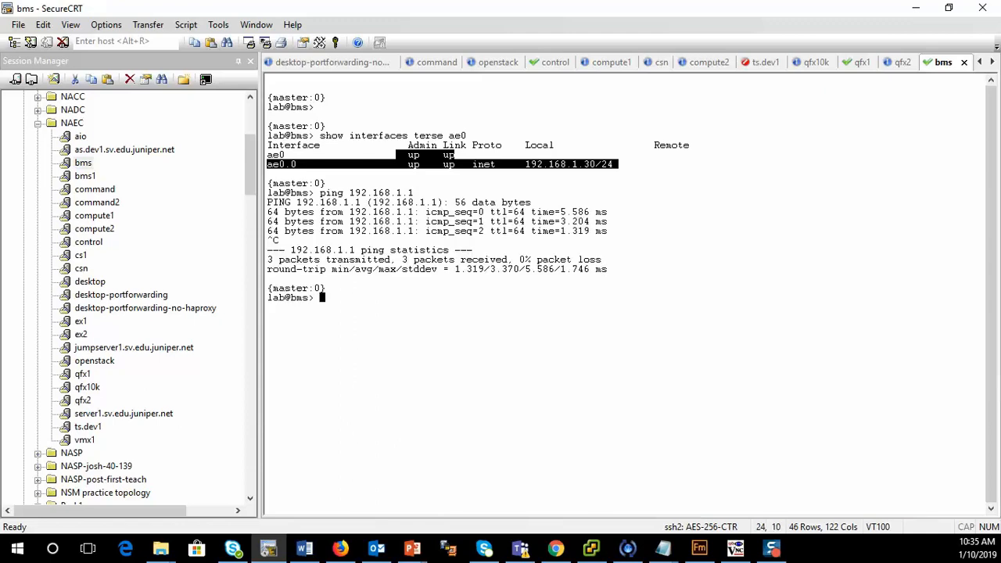
{"action": "type", "text": "ping www.juniper.net"}
{"action": "key", "text": "Return"}
{"action": "key", "text": "ctrl+c"}
{"action": "key", "text": "Up"}
{"action": "type", "text": "inet"}
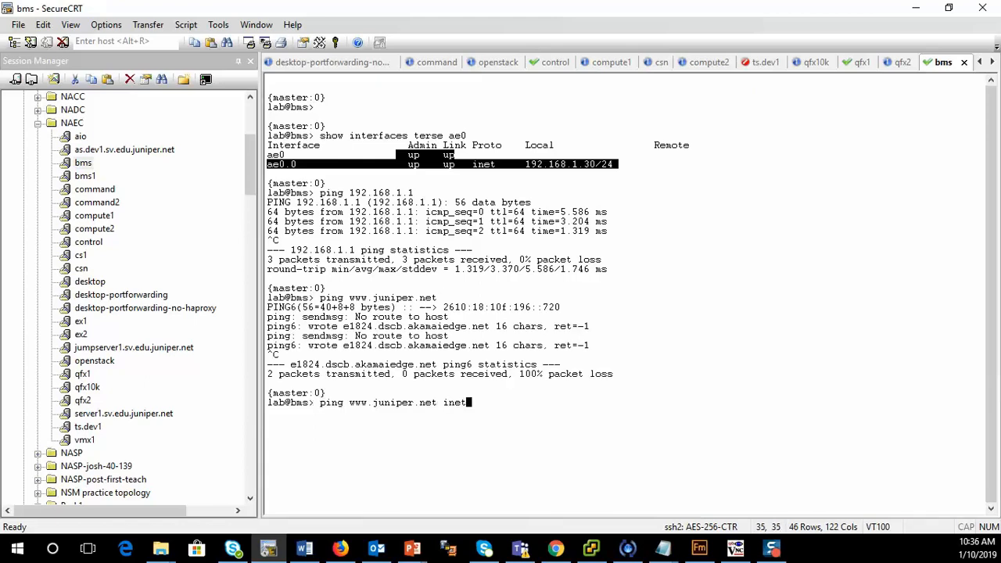
{"action": "key", "text": "Return"}
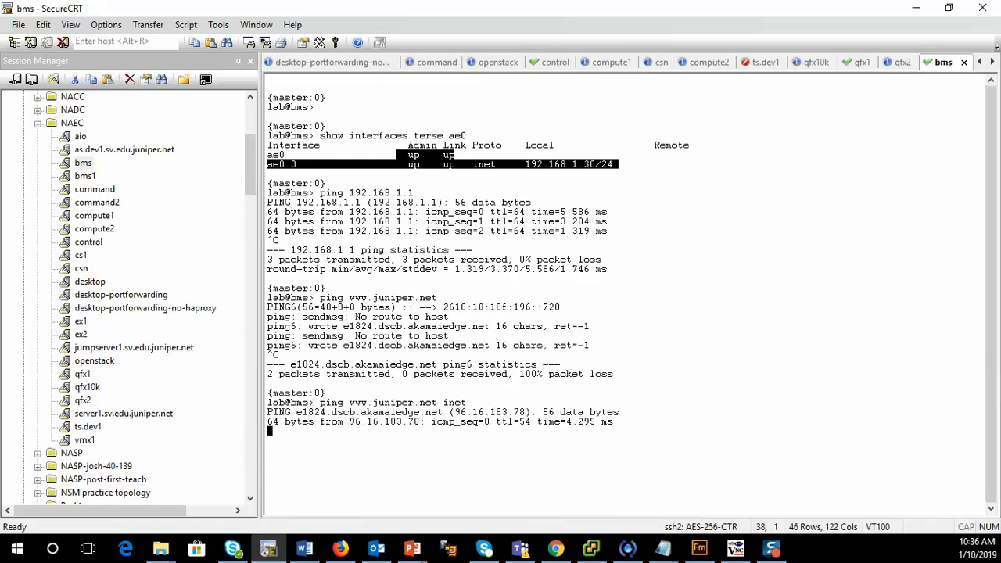
{"action": "key", "text": "ctrl+c"}
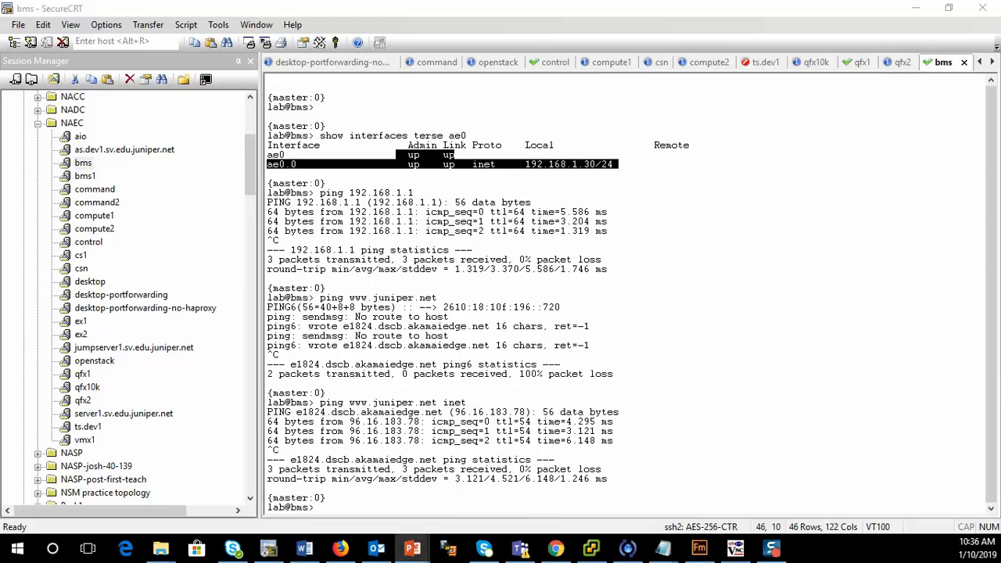
Step: Switch to the PowerPoint presentation, resume the slide show from the Bridging at the Leaf slide and advance to the Summary slide
{"action": "key", "text": "shift+F5"}
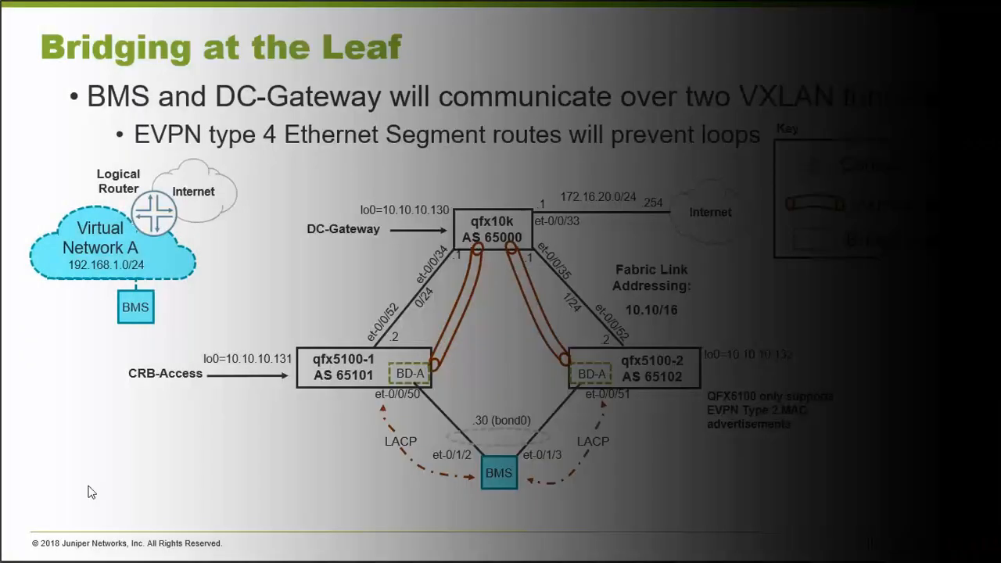
{"action": "left_click", "coordinate": [88, 486]}
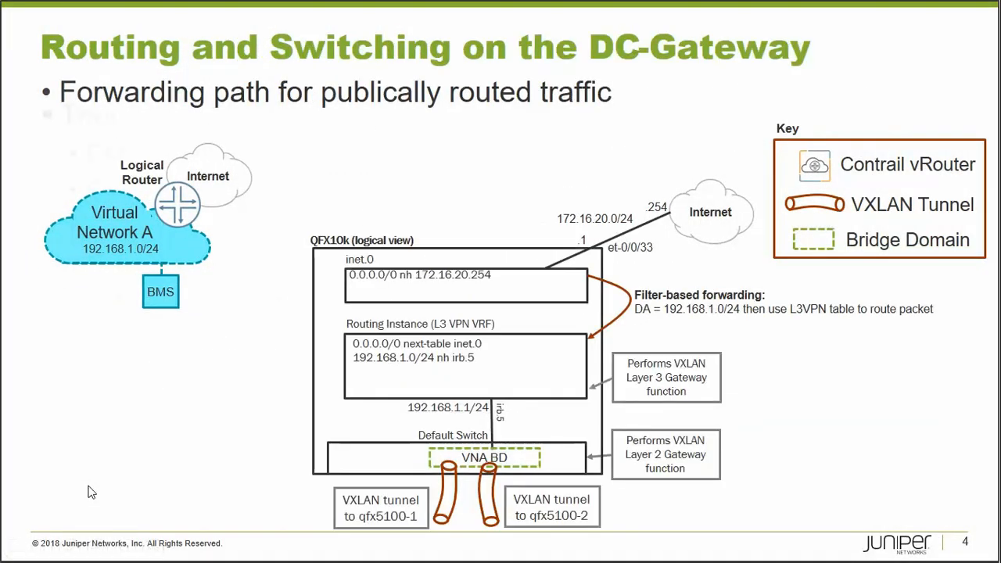
{"action": "left_click", "coordinate": [88, 491]}
{"action": "left_click", "coordinate": [89, 491]}
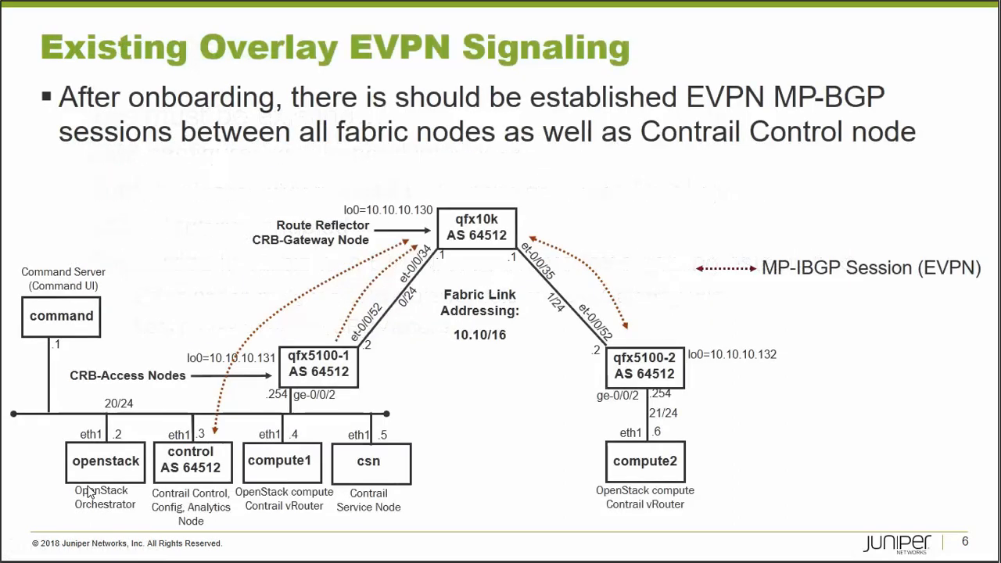
{"action": "left_click", "coordinate": [88, 491]}
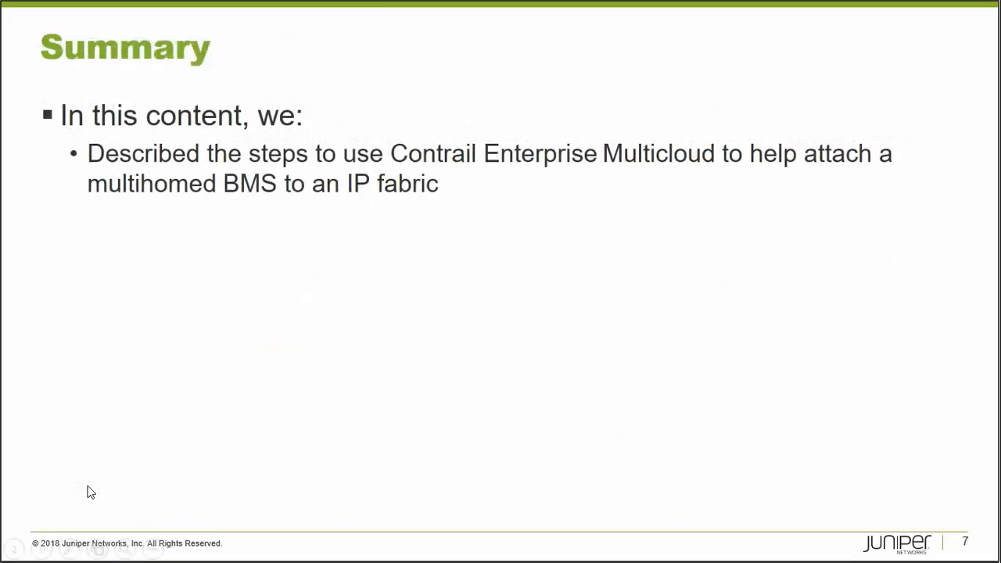